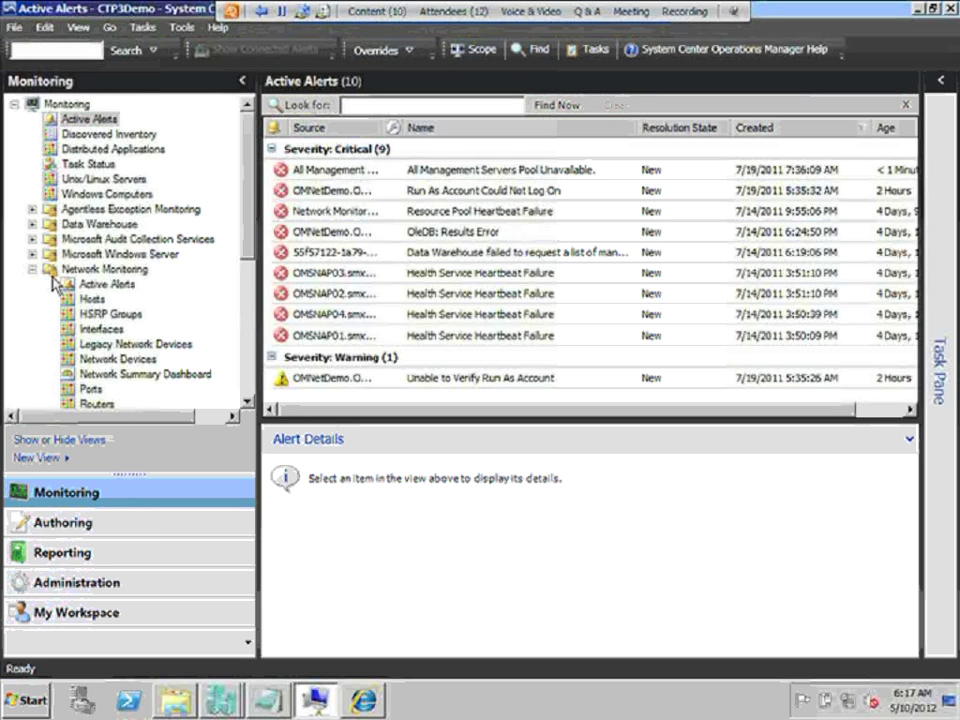
View the details of the "Run As Account Could Not Log On" and "Resource Pool Heartbeat Failure" alerts
left_click(333, 194)
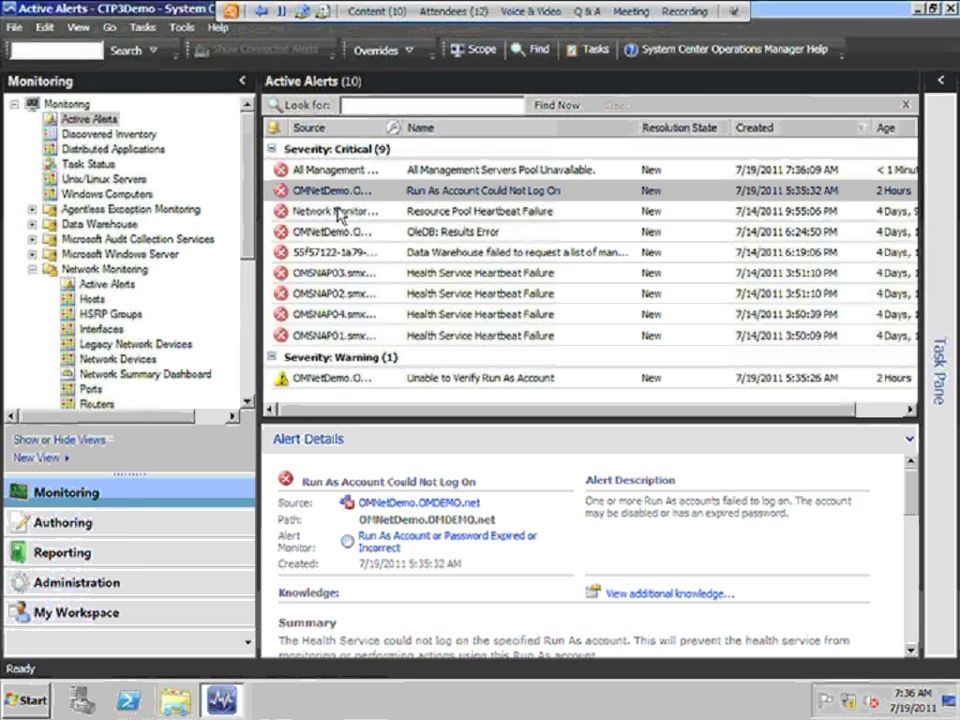
left_click(338, 212)
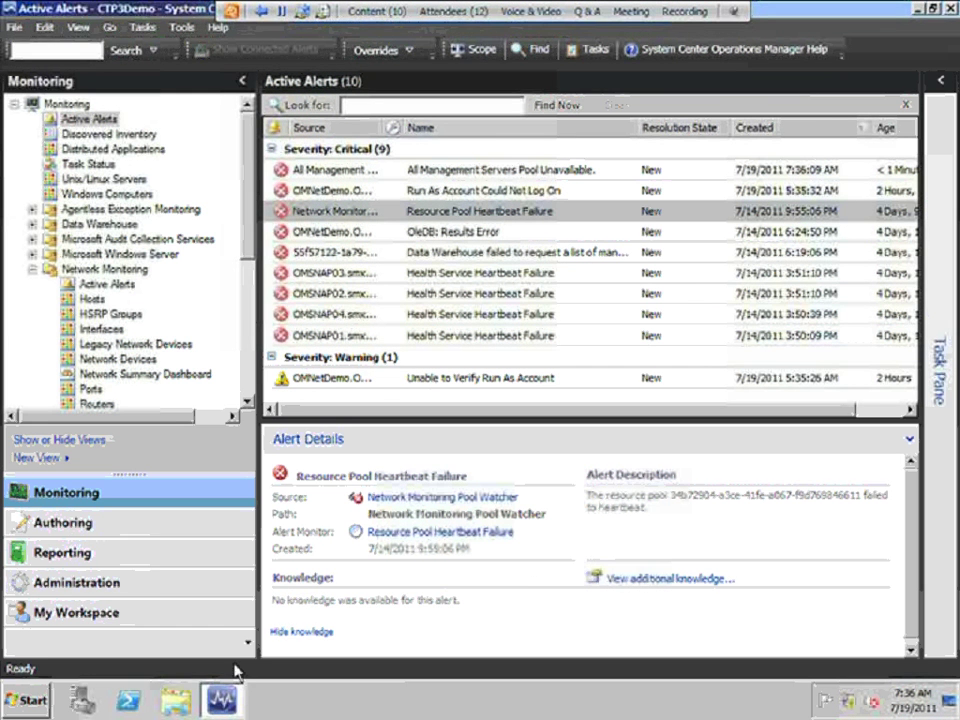
Start the Discovery Wizard from the Administration workspace and choose network devices as the discovery type
left_click(115, 583)
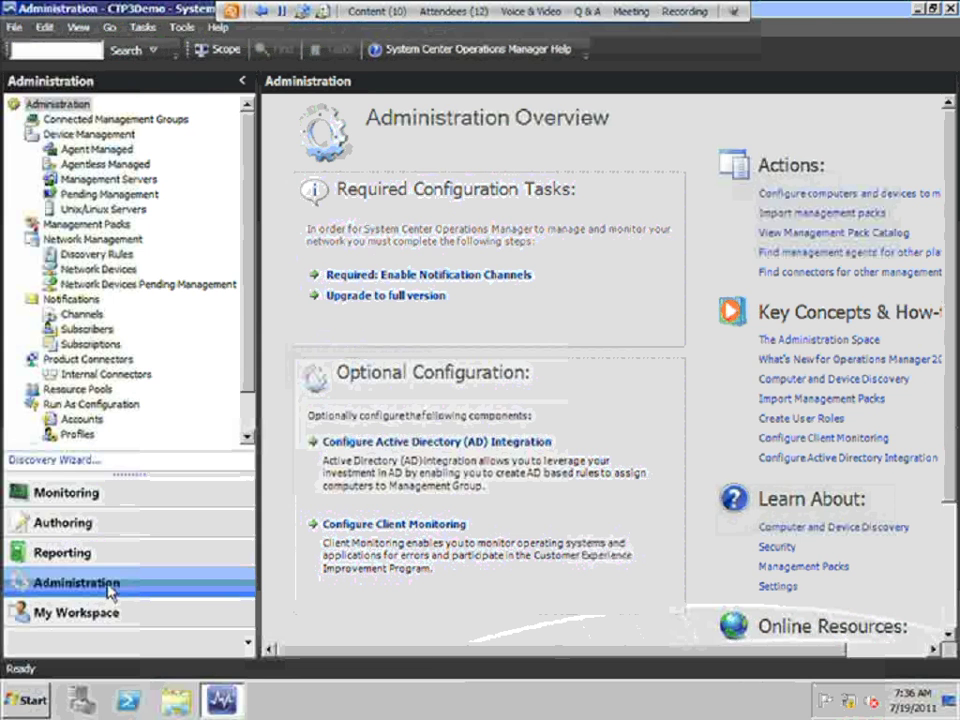
left_click(64, 462)
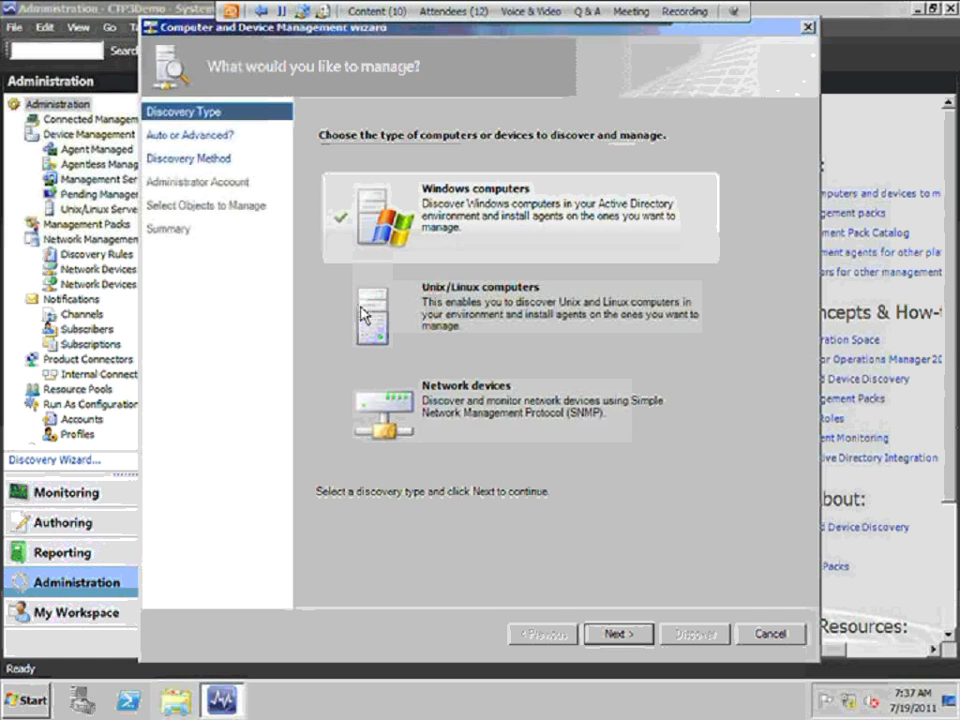
left_click(458, 313)
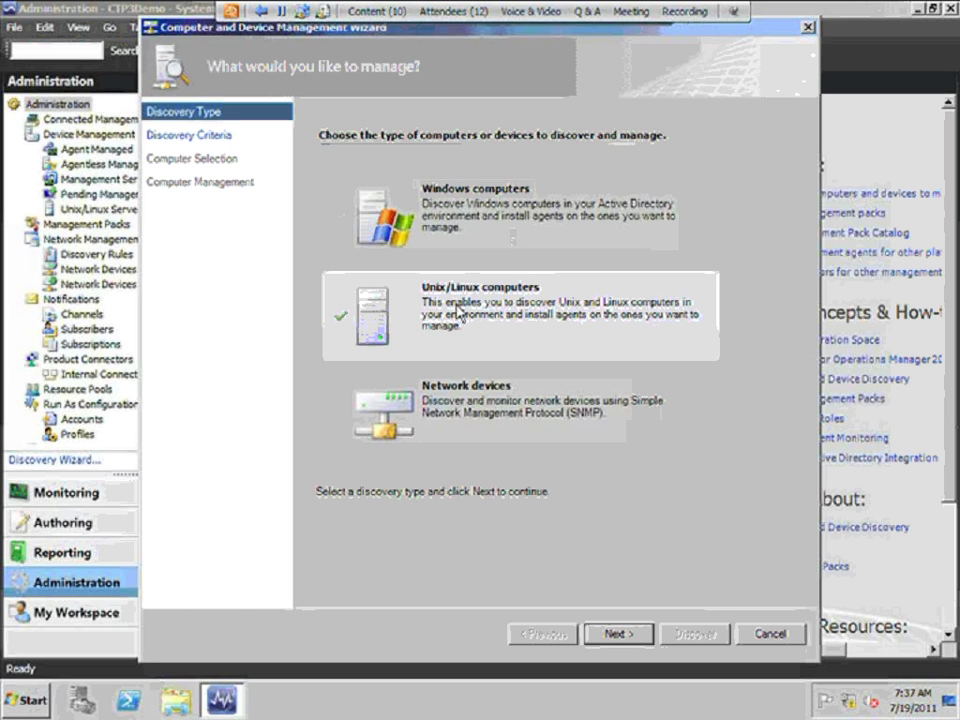
left_click(447, 424)
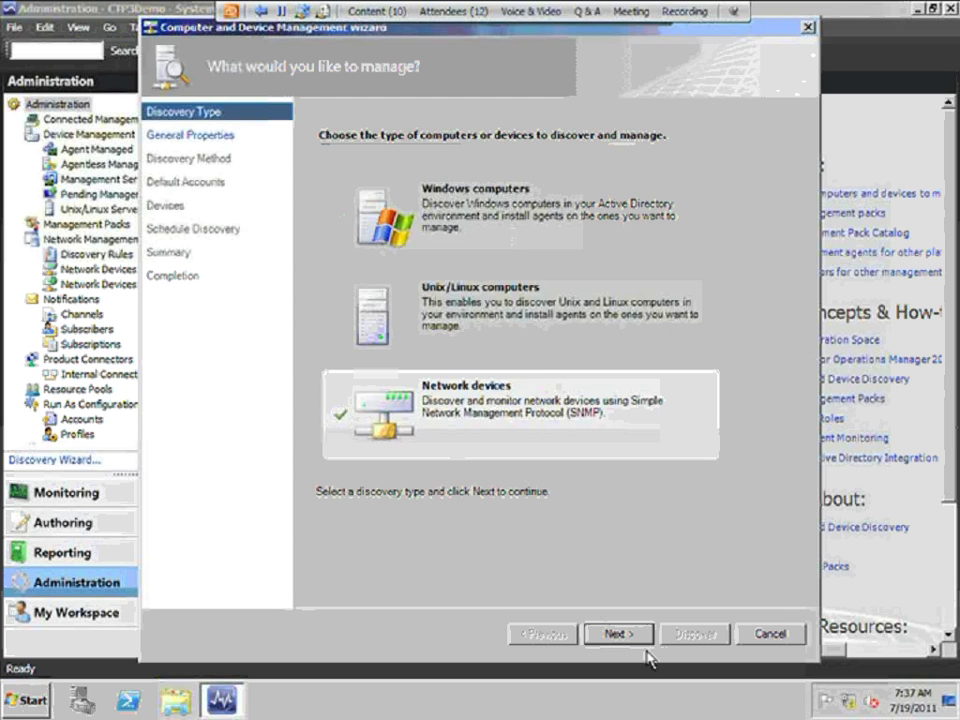
left_click(615, 634)
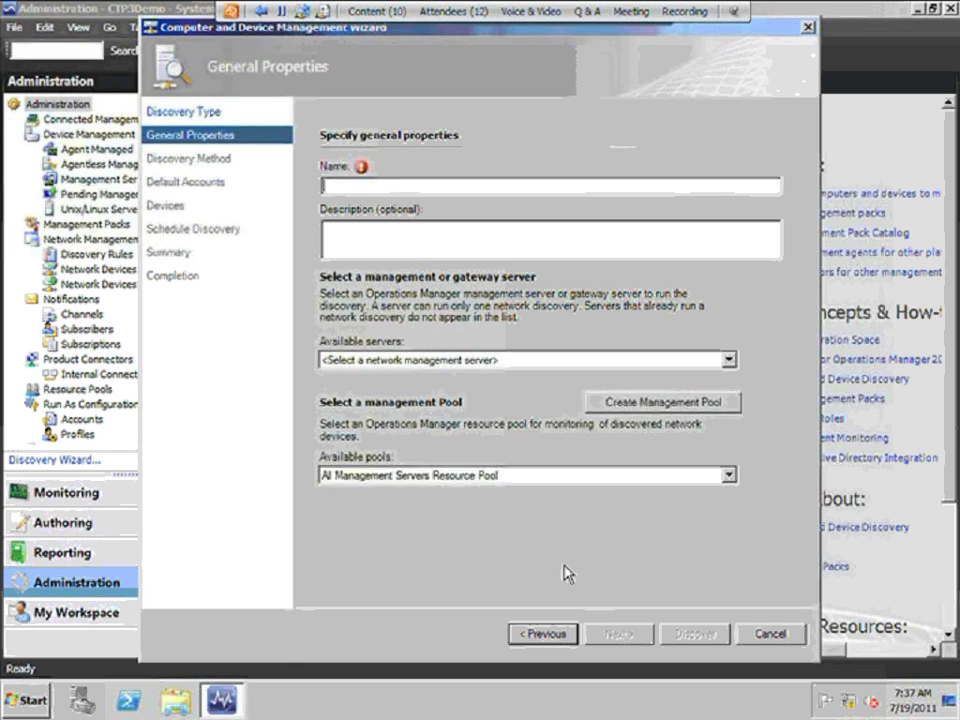
Name the discovery rule NetworkMonitoring and assign it the OMNetDemo.OMDEMO.net server and the Network Monitoring Pool
type("NetworkMo")
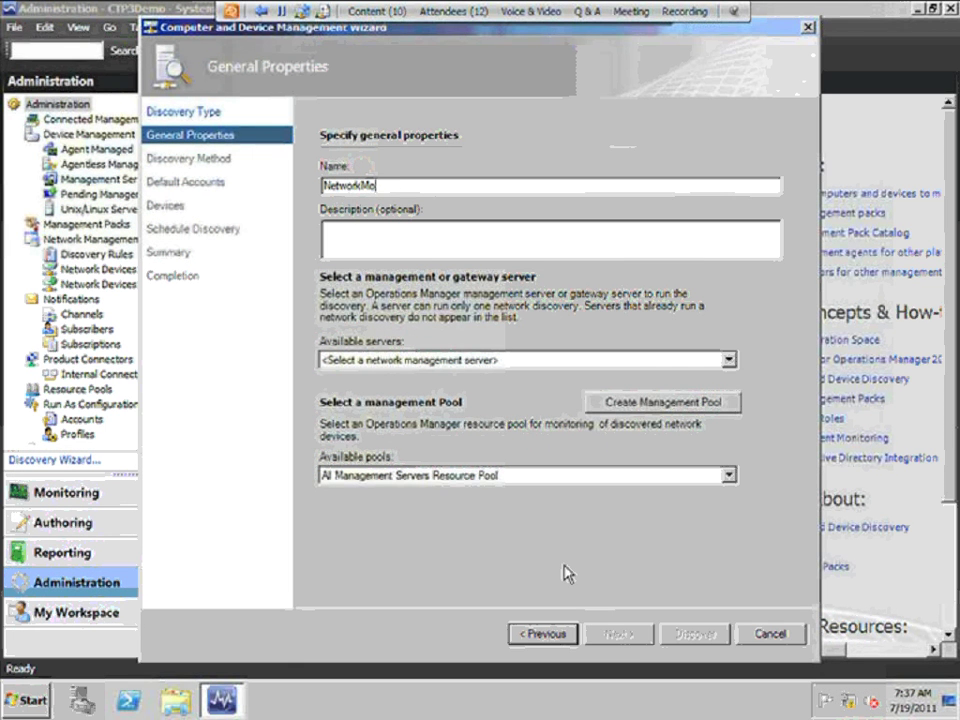
type("nitoring")
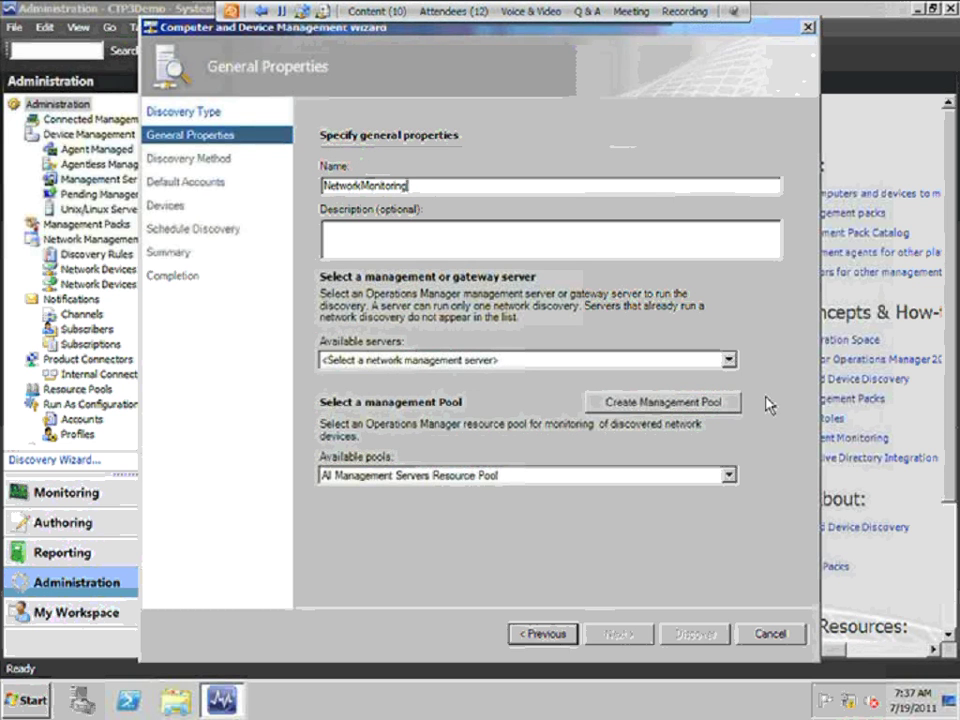
left_click(730, 360)
left_click(690, 389)
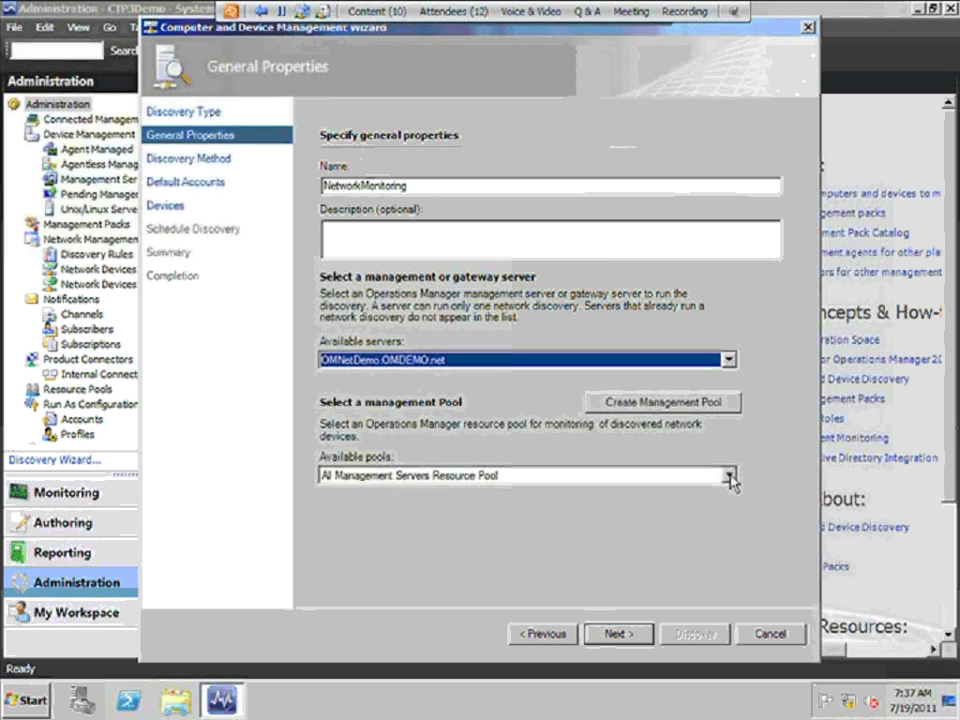
left_click(730, 477)
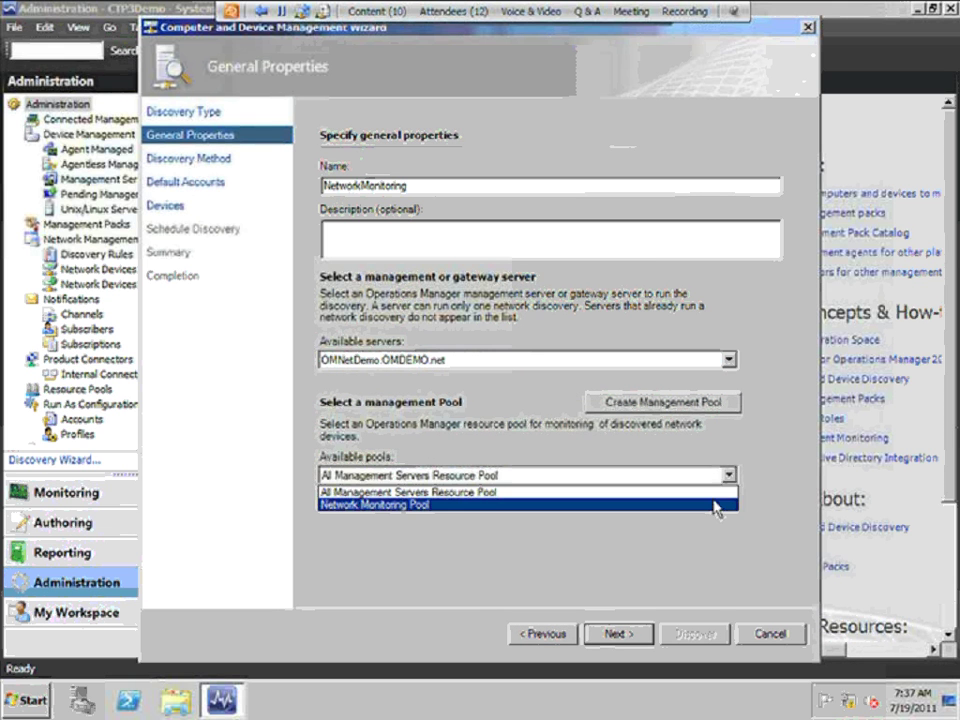
left_click(716, 505)
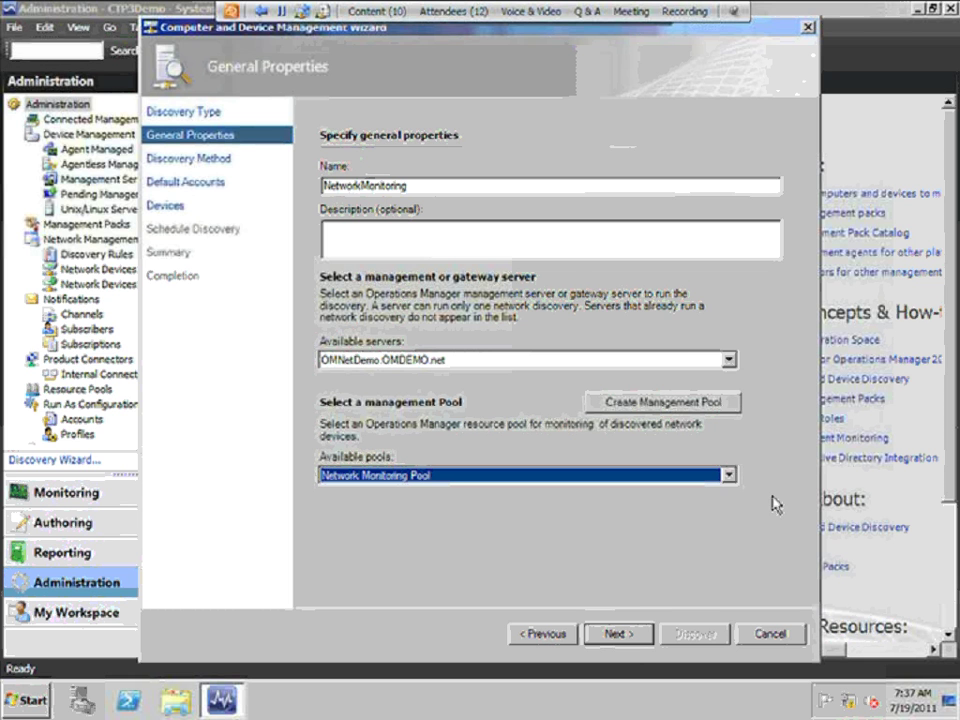
left_click(638, 640)
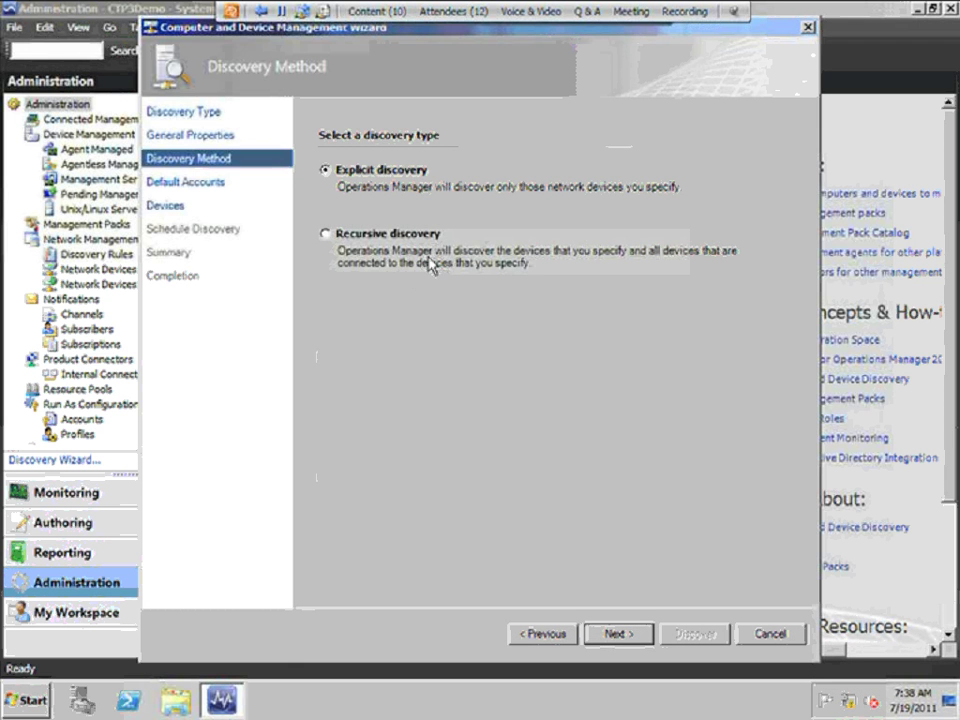
Accept explicit discovery and select Main Lab Community String as the default Run As account
left_click(614, 636)
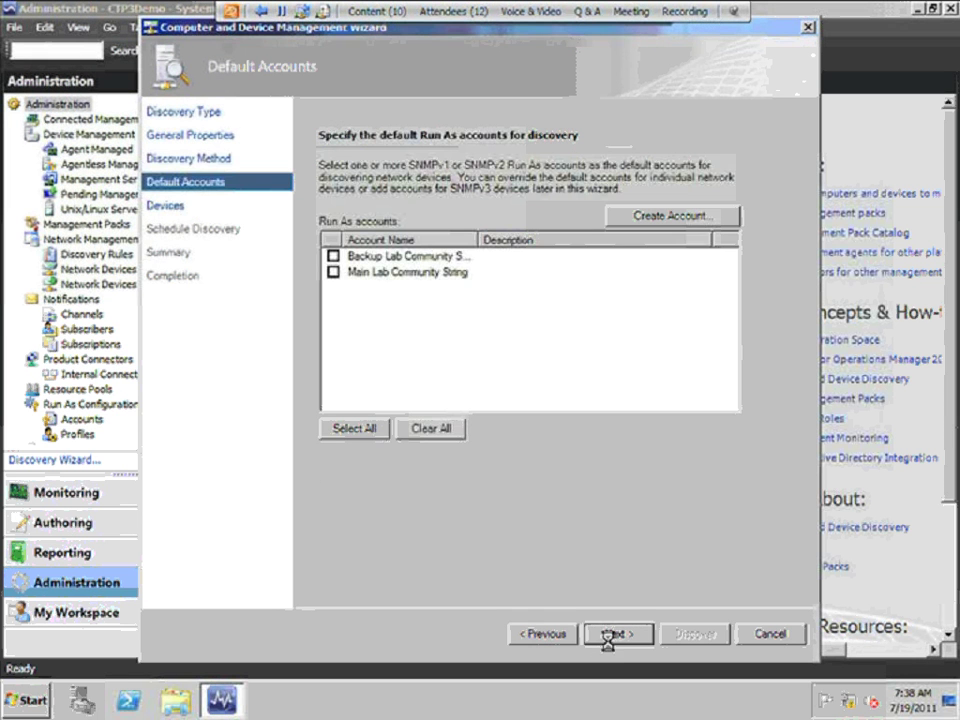
left_click(333, 272)
left_click(436, 275)
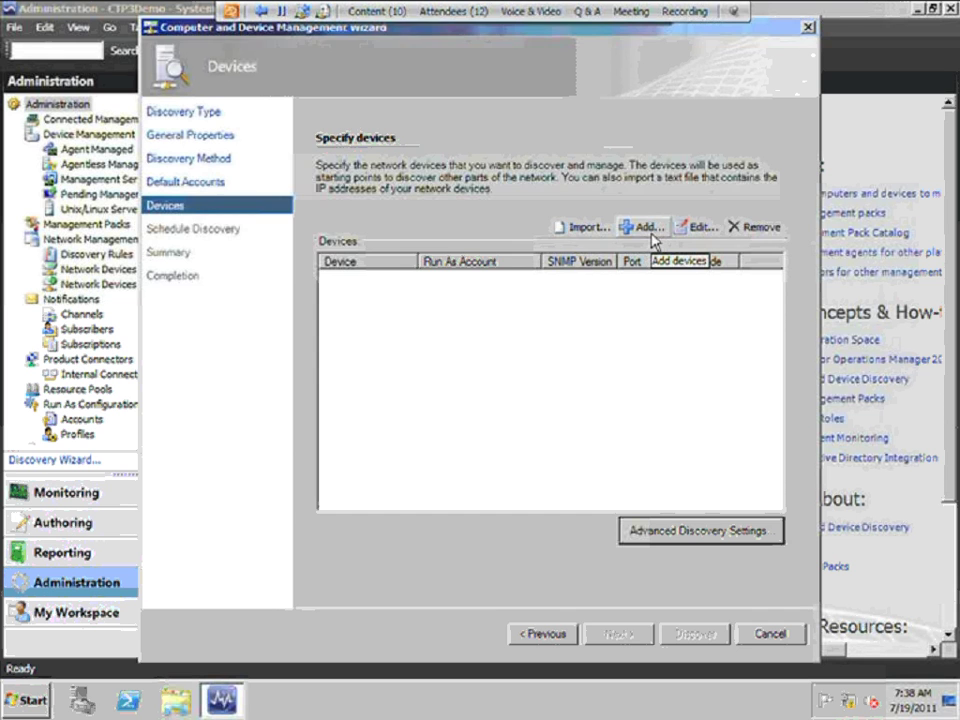
Begin adding a device with IP address 10.0.0.234 and the ICMP and SNMP access mode
left_click(651, 238)
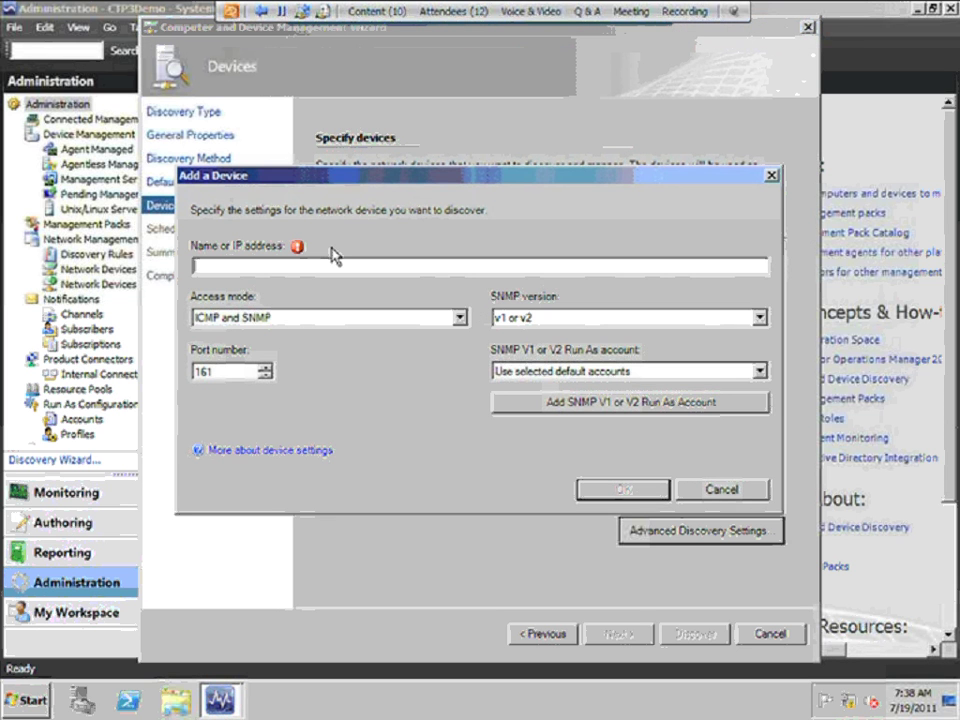
type("10")
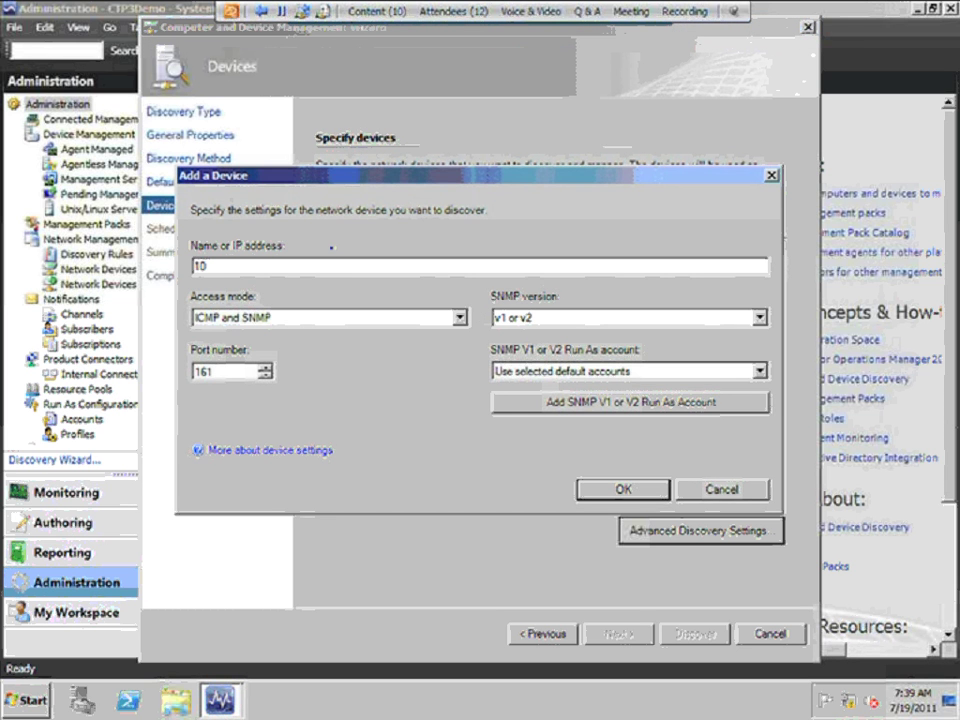
type(".0")
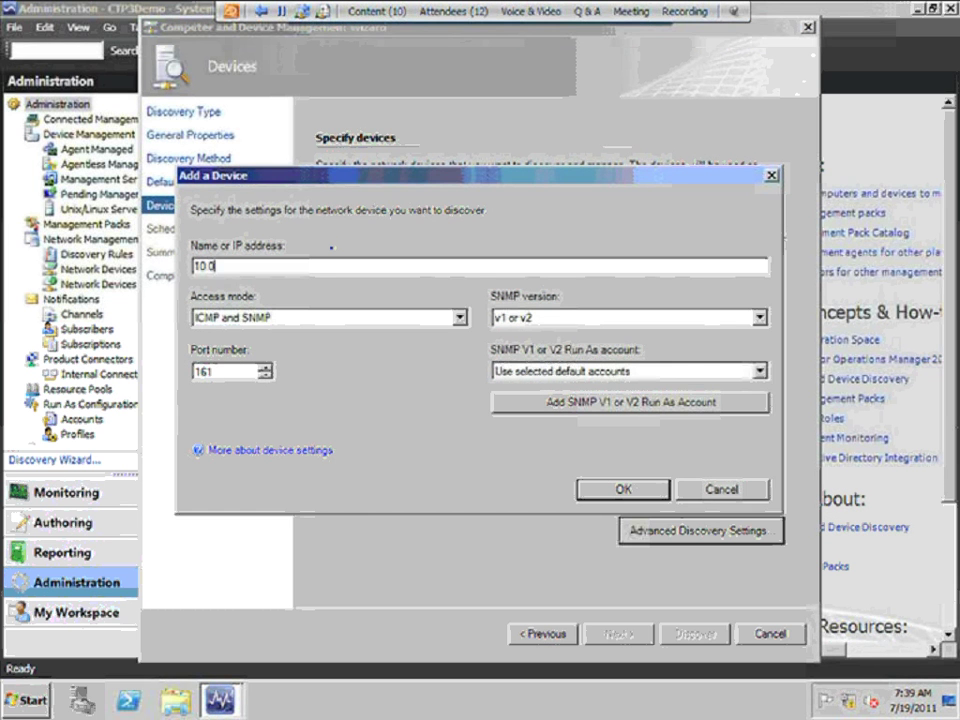
type(".0.234")
left_click(461, 318)
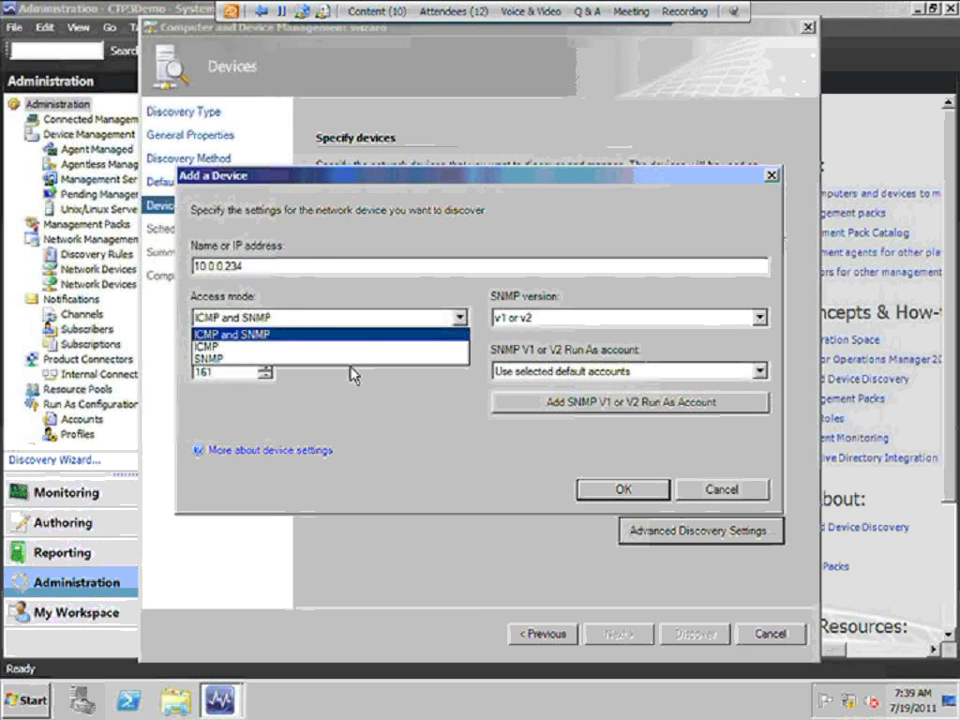
left_click(394, 343)
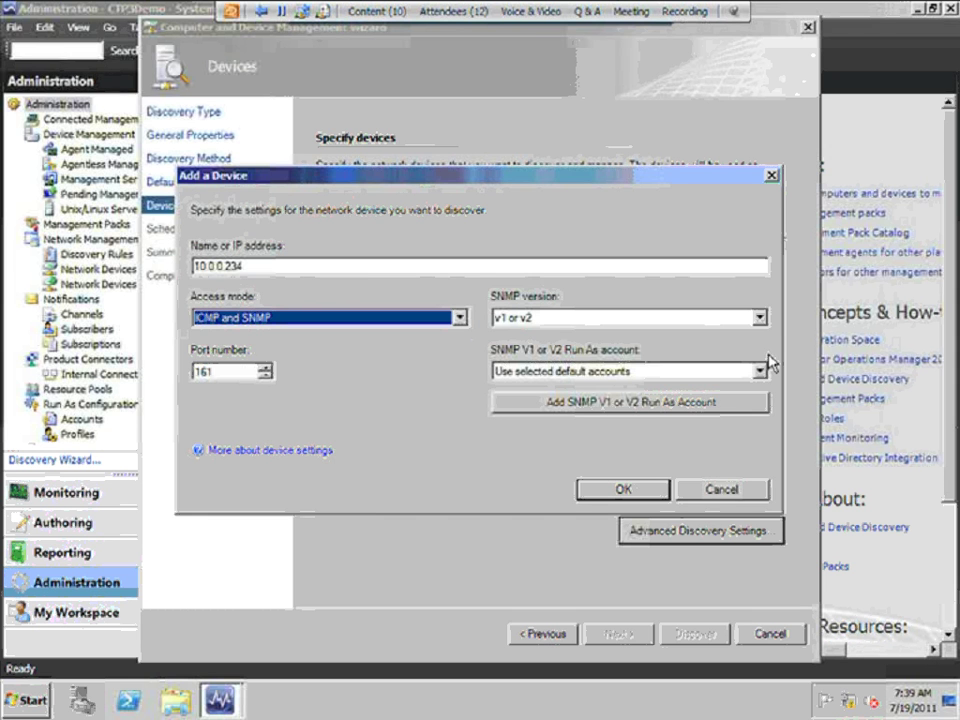
Set the device's SNMP version to v1 or v2, assign the Main Lab Community String Run As account, and add it to the list
left_click(758, 318)
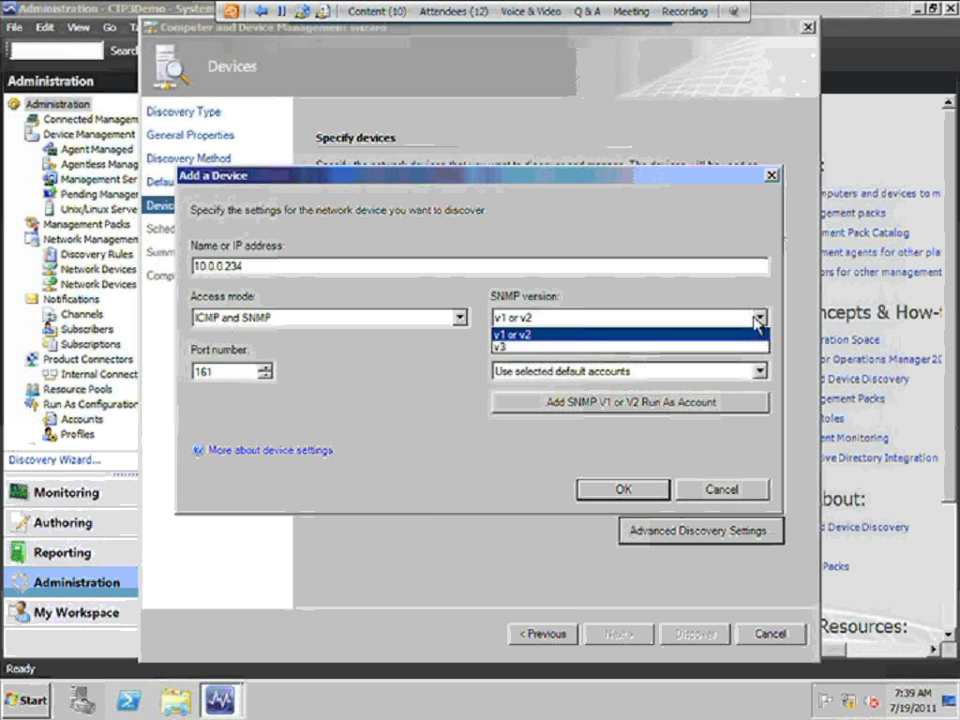
left_click(729, 412)
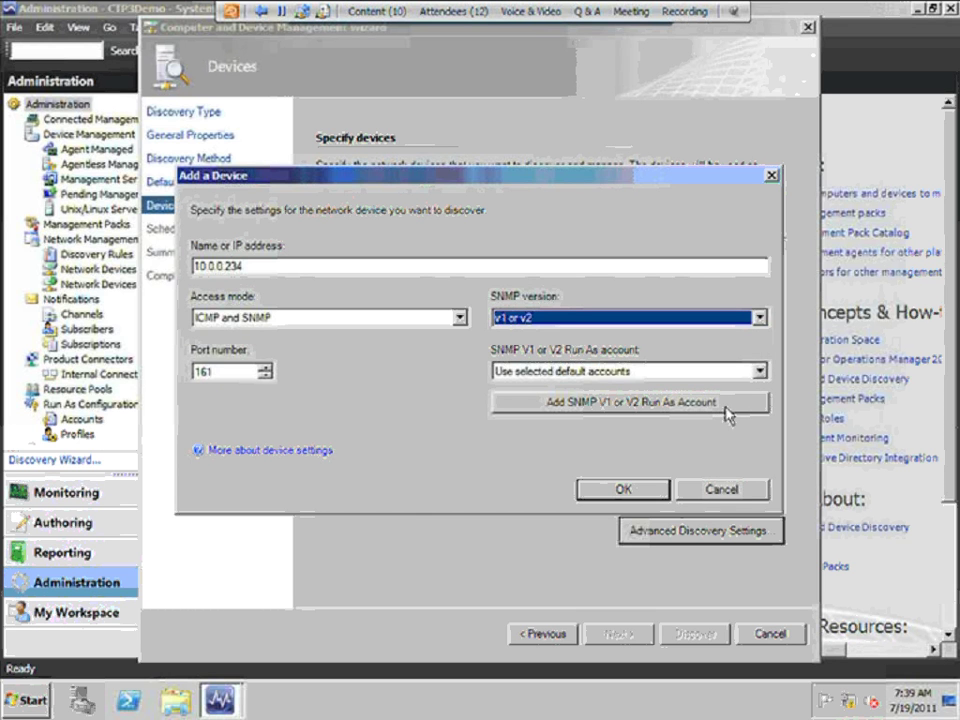
left_click(717, 404)
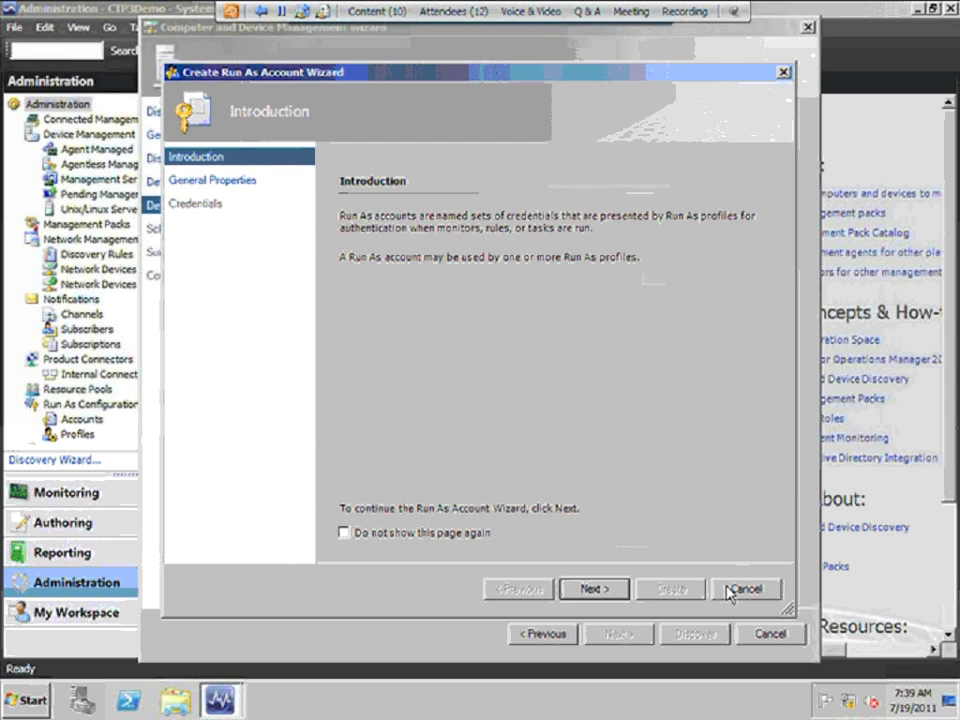
left_click(740, 589)
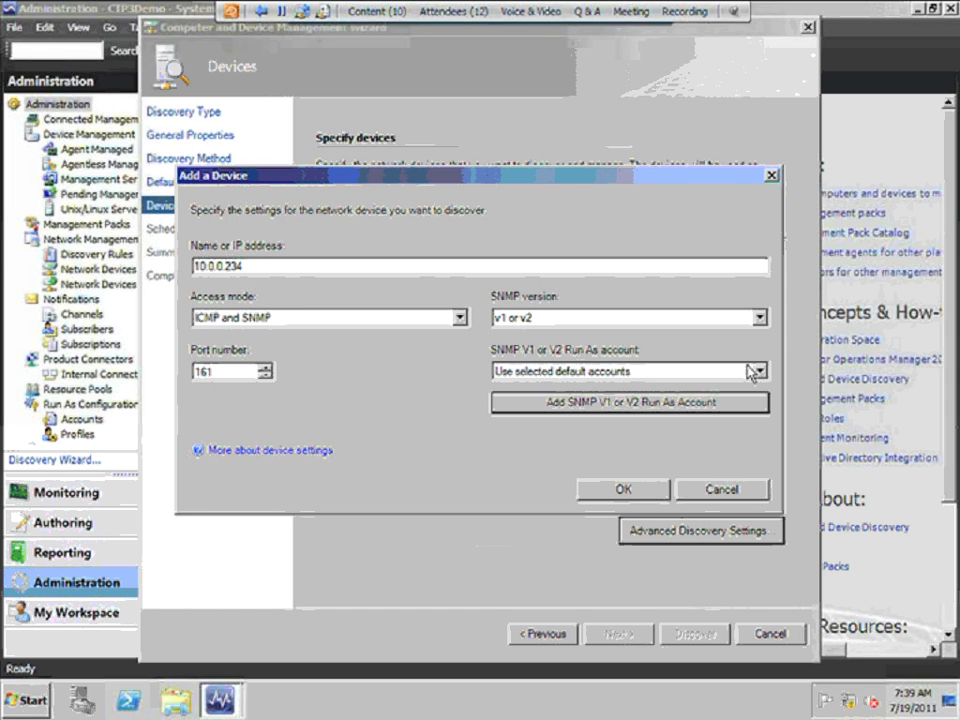
left_click(761, 372)
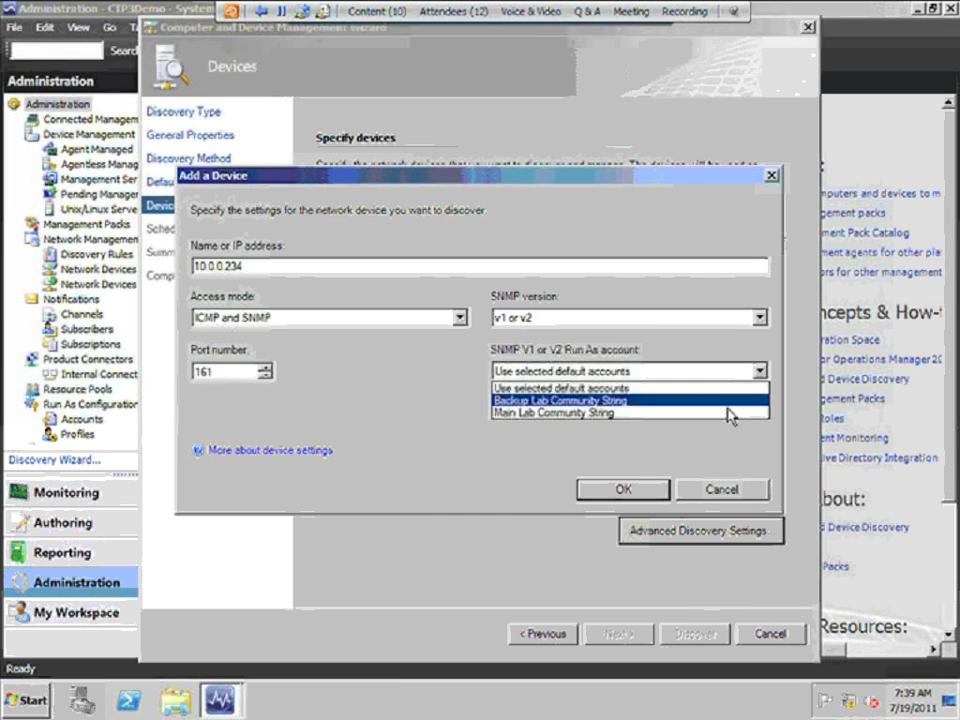
left_click(729, 413)
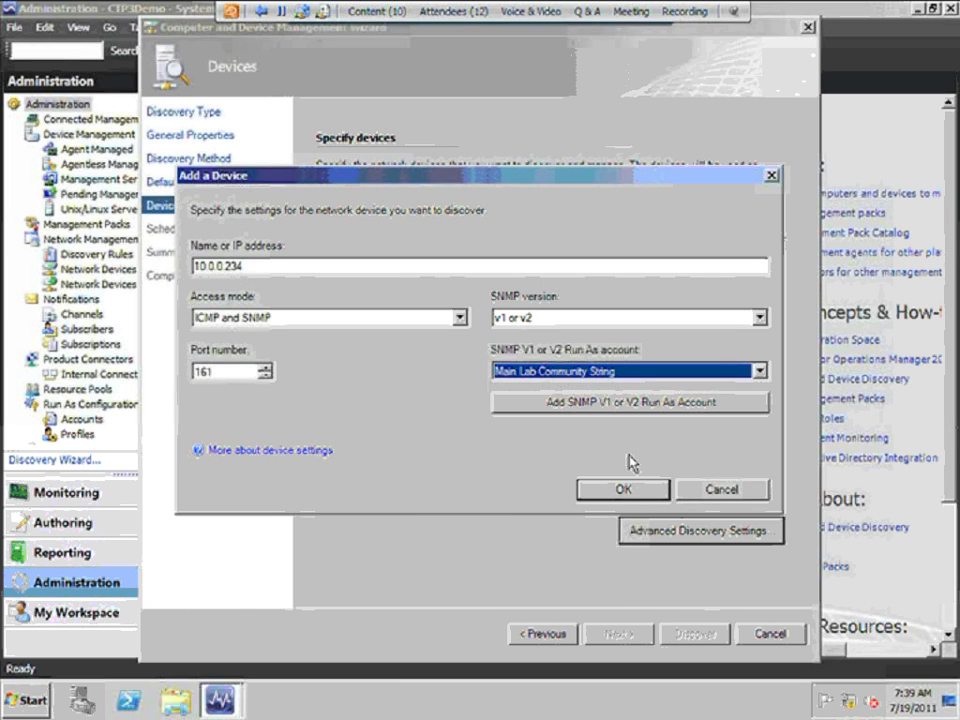
left_click(639, 496)
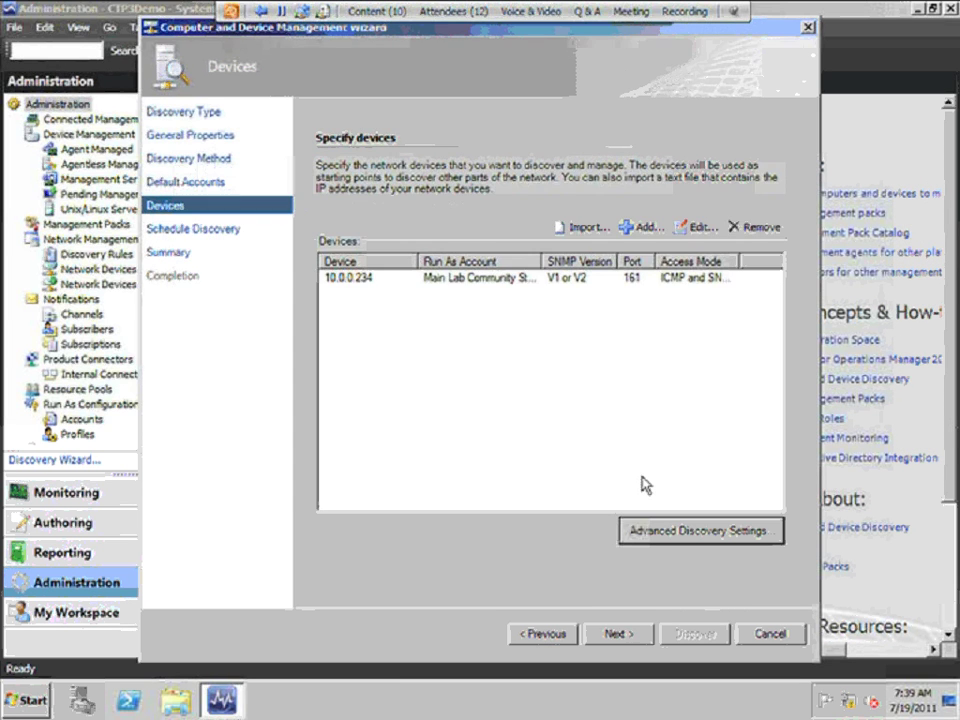
Set the discovery rule to run manually, review the settings summary, and cancel the wizard without running discovery
left_click(620, 636)
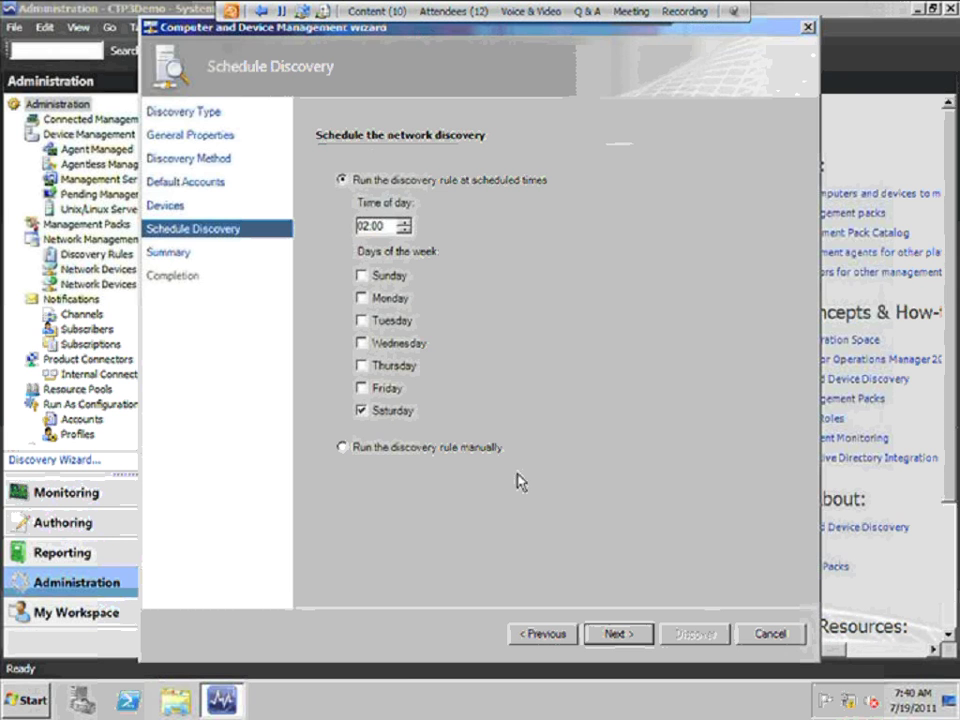
left_click(343, 448)
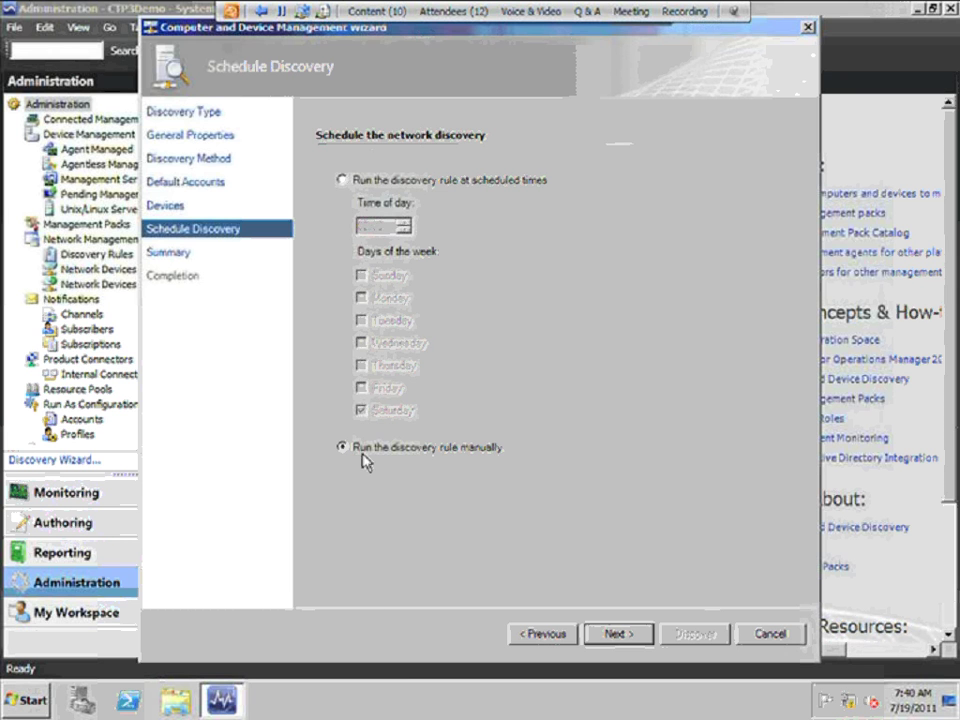
left_click(618, 634)
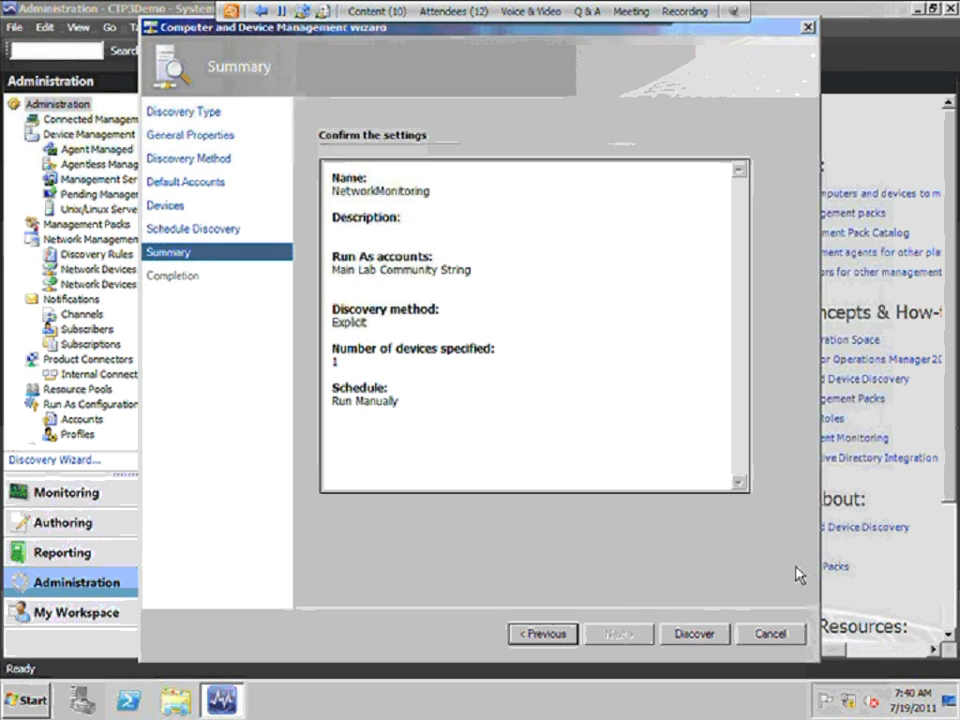
left_click(769, 637)
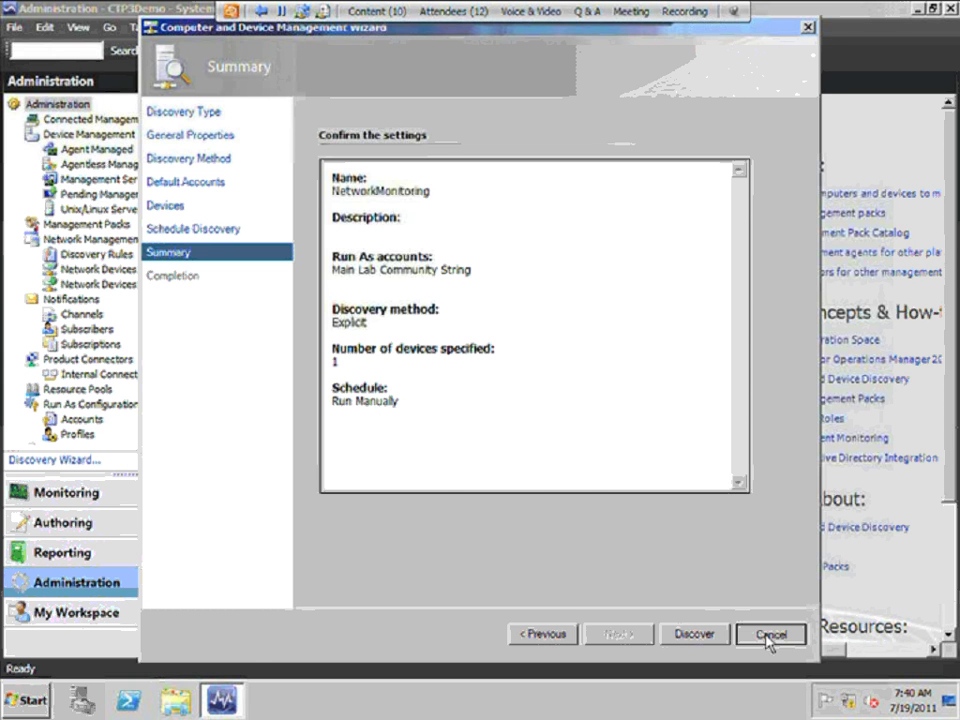
left_click(769, 637)
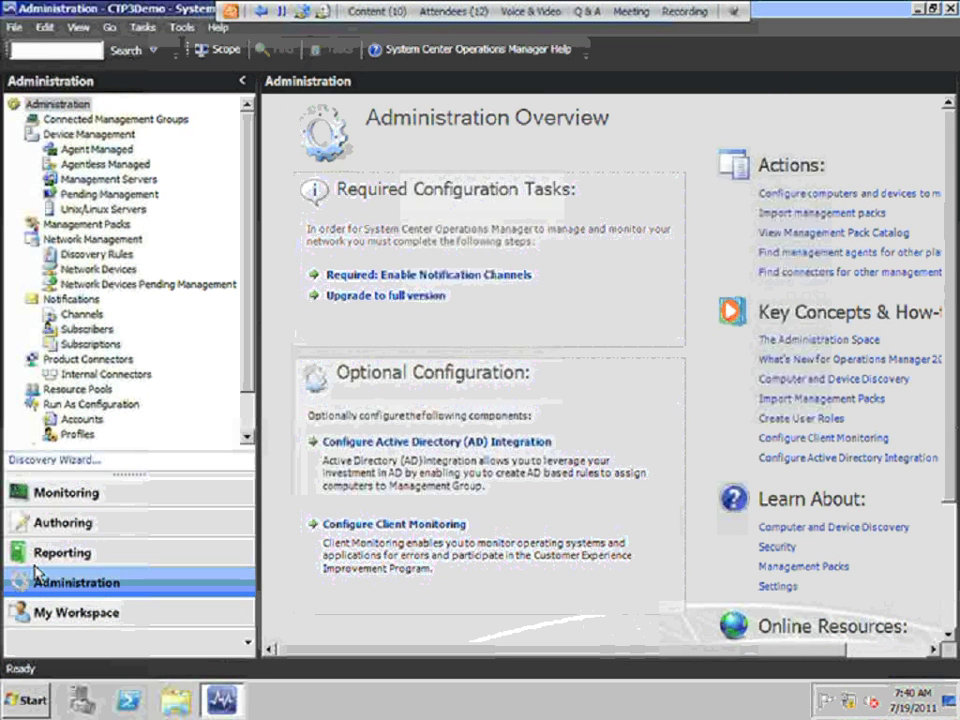
Open the network Interfaces view in Monitoring and inspect the properties of interface IF-10.193.220.129/6 [Gi2/3]
left_click(85, 493)
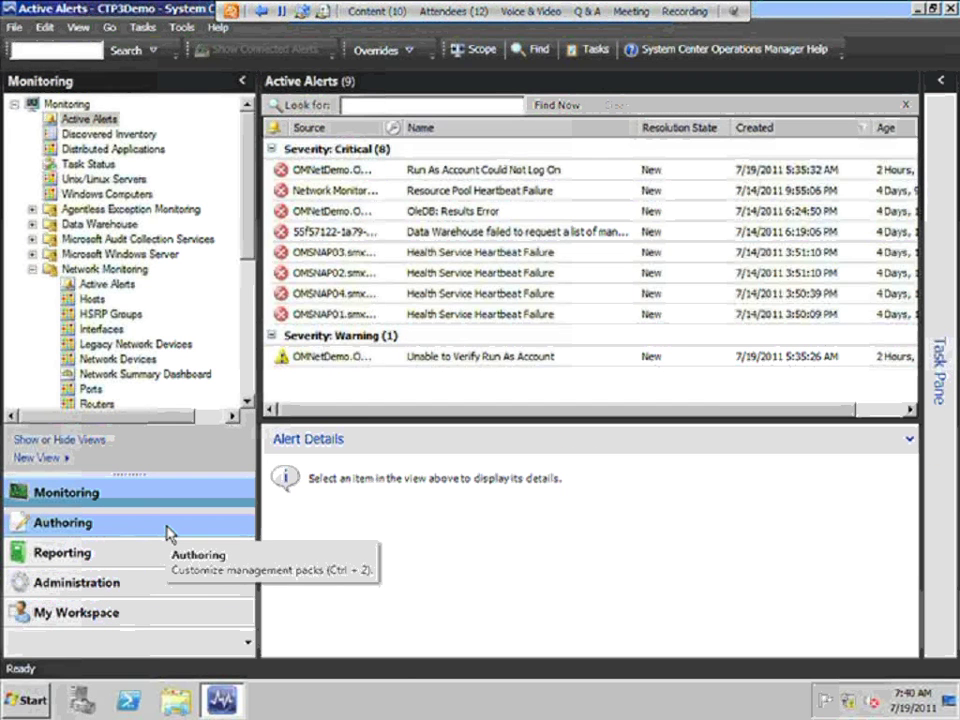
left_click(101, 328)
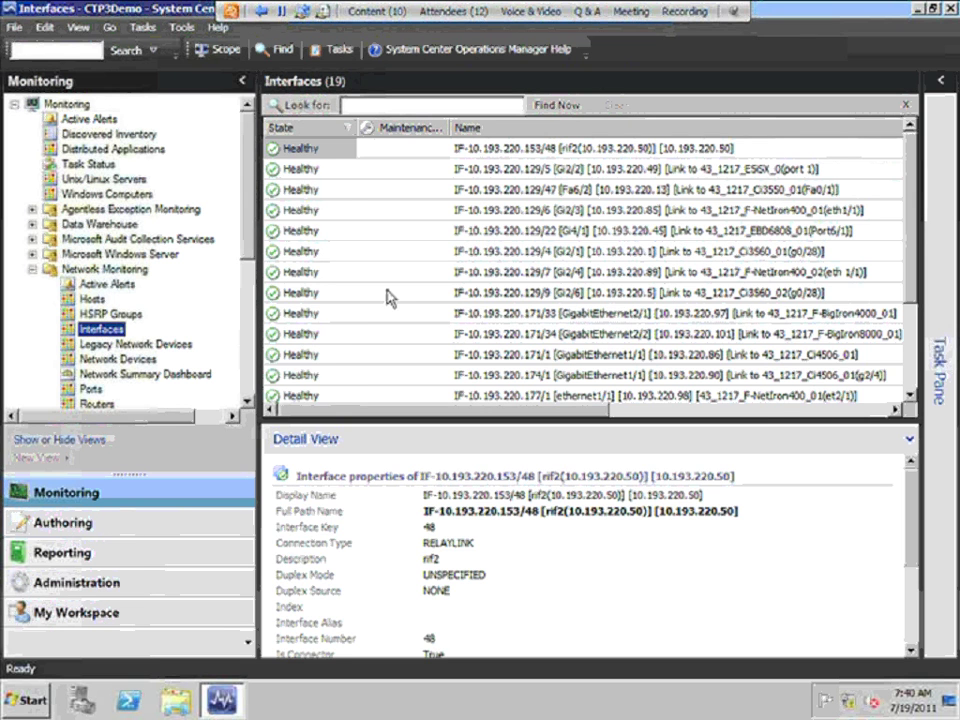
left_click(294, 212)
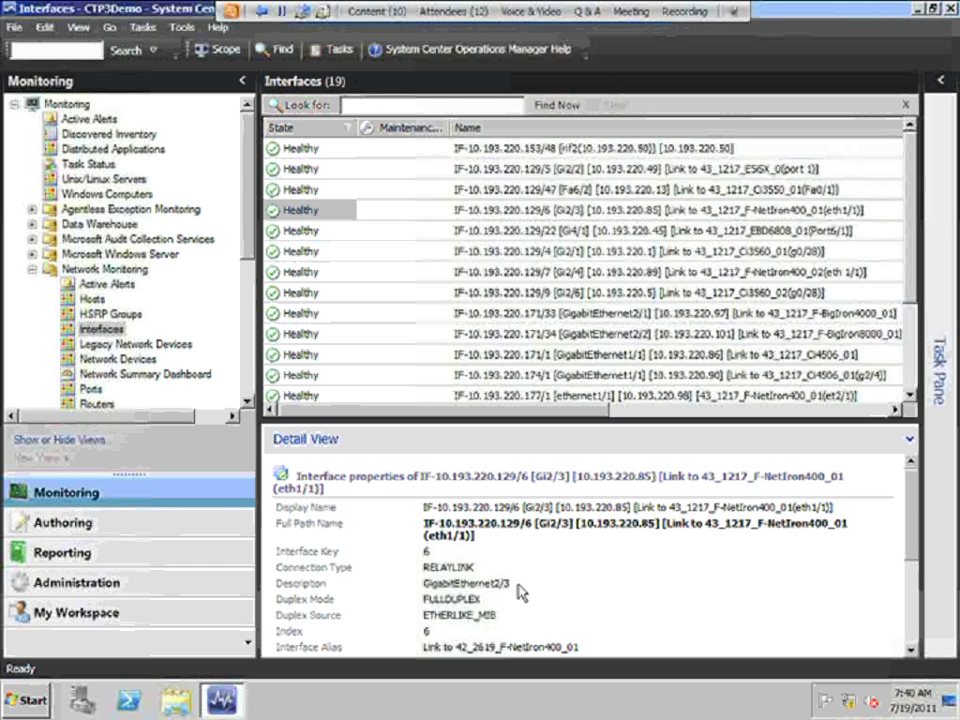
Review the interface's remaining properties and examine its traffic, errors, utilization and alerts in the Network Interface Dashboard before closing it
left_click(914, 625)
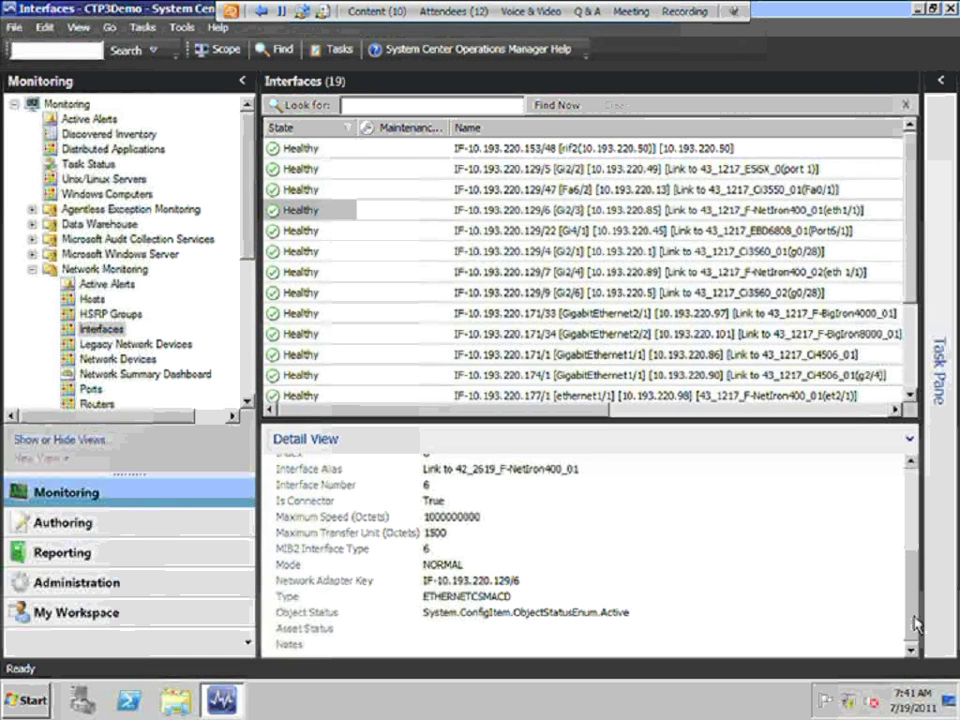
left_click(941, 383)
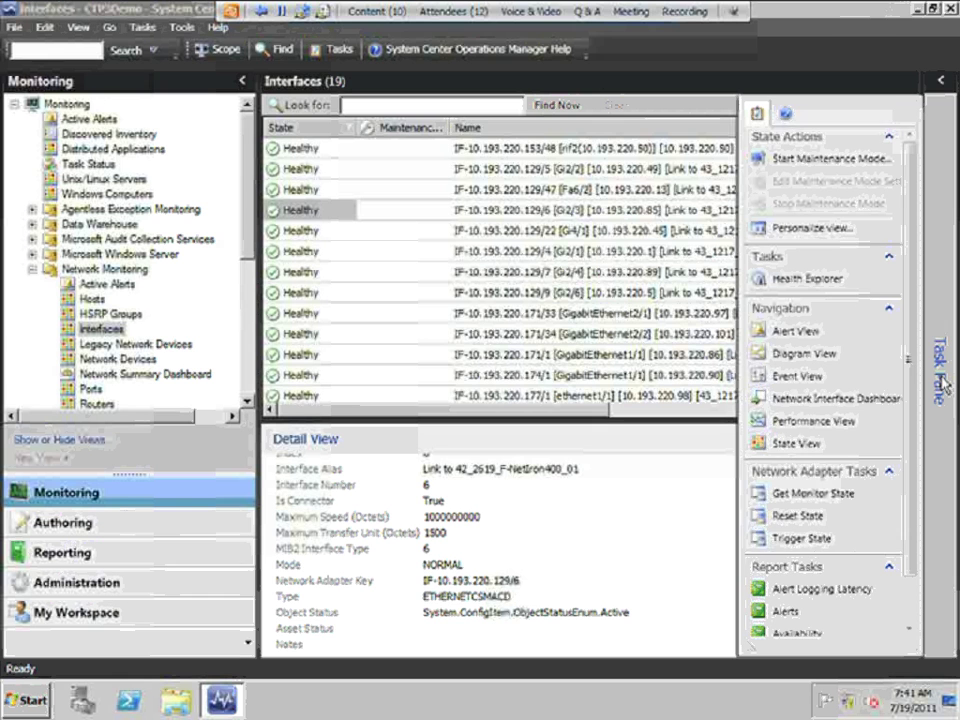
left_click(850, 400)
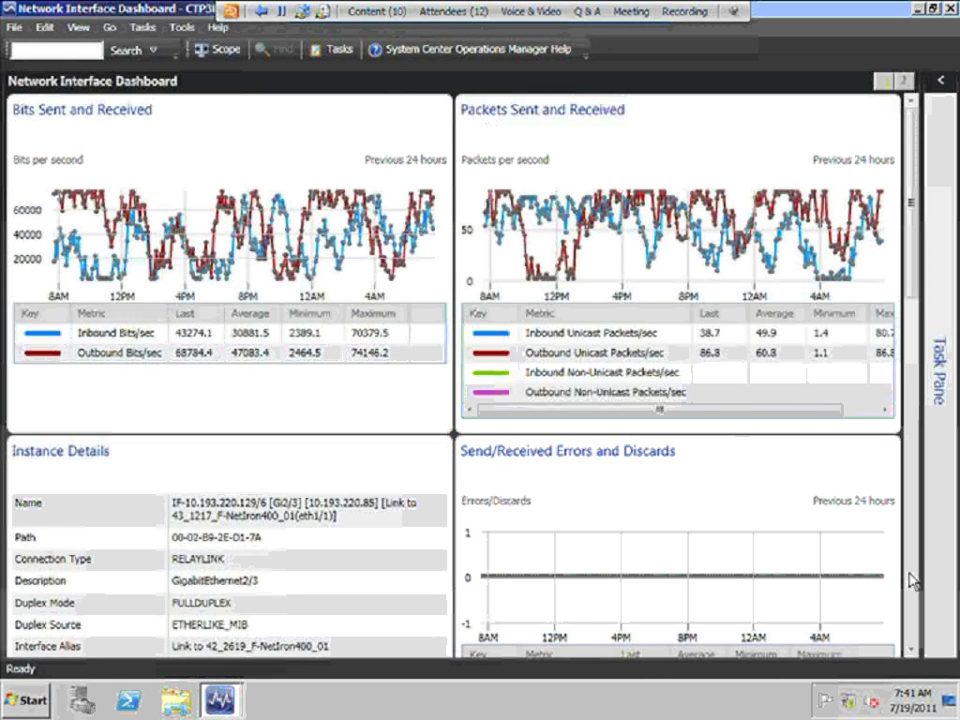
scroll(913, 581, "down", 5)
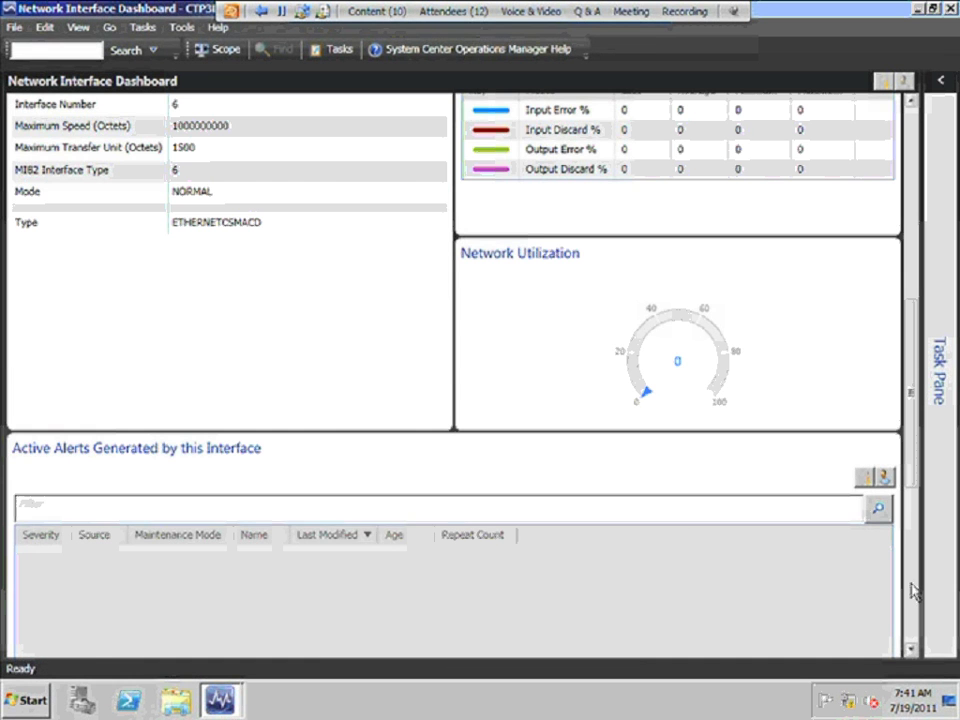
scroll(913, 583, "down", 3)
left_click_drag(911, 503, 928, 214)
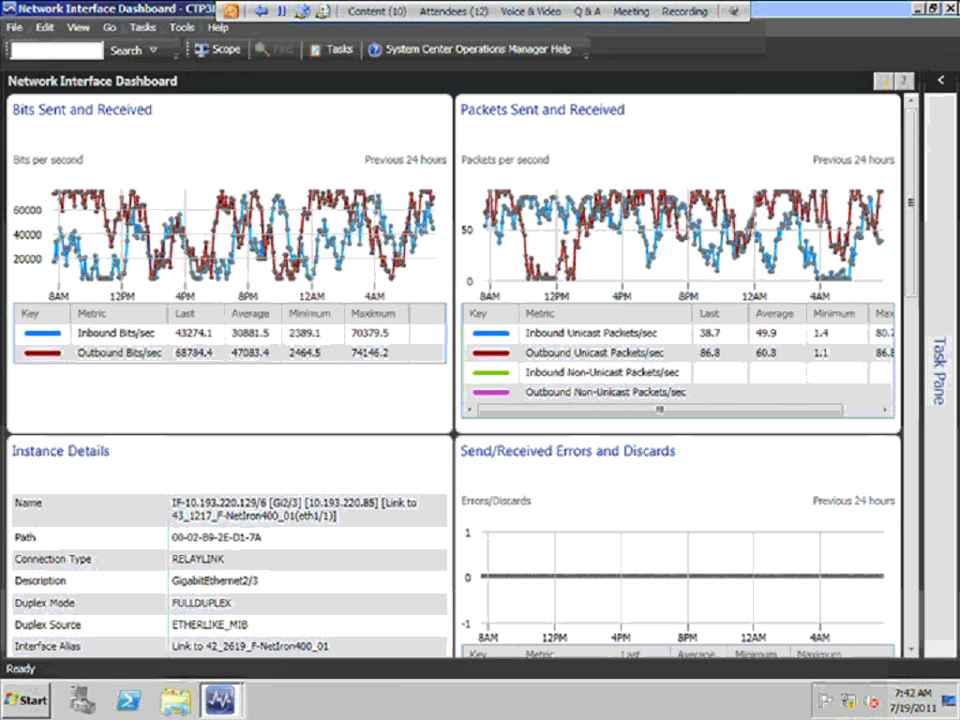
left_click(950, 10)
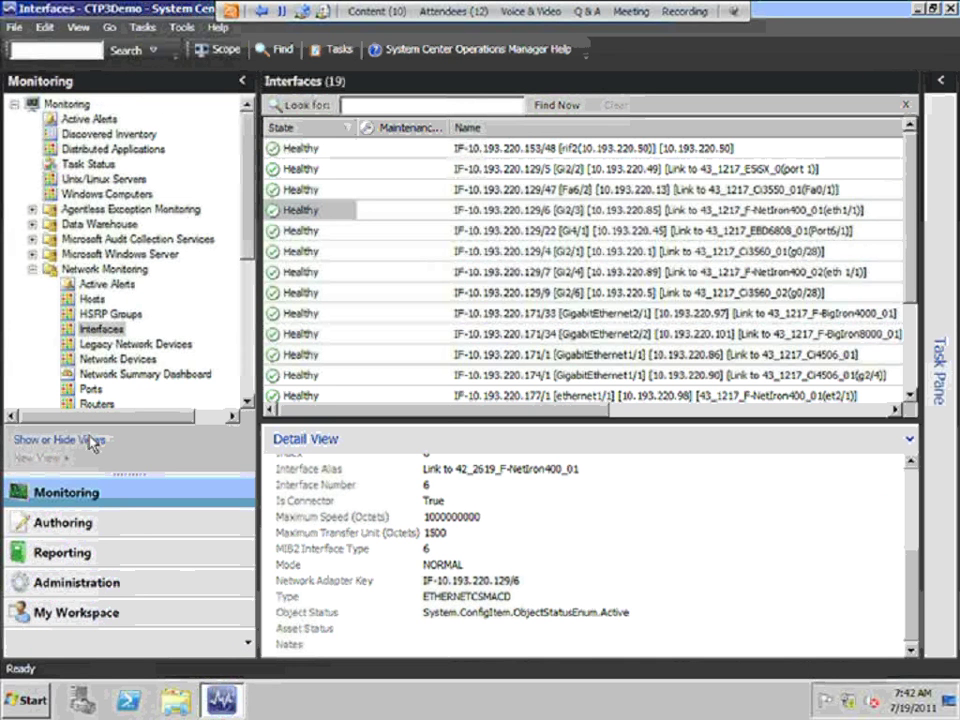
Open the Network Node Dashboard for the network device with SNMP agent address 10.193.220.135
left_click(108, 362)
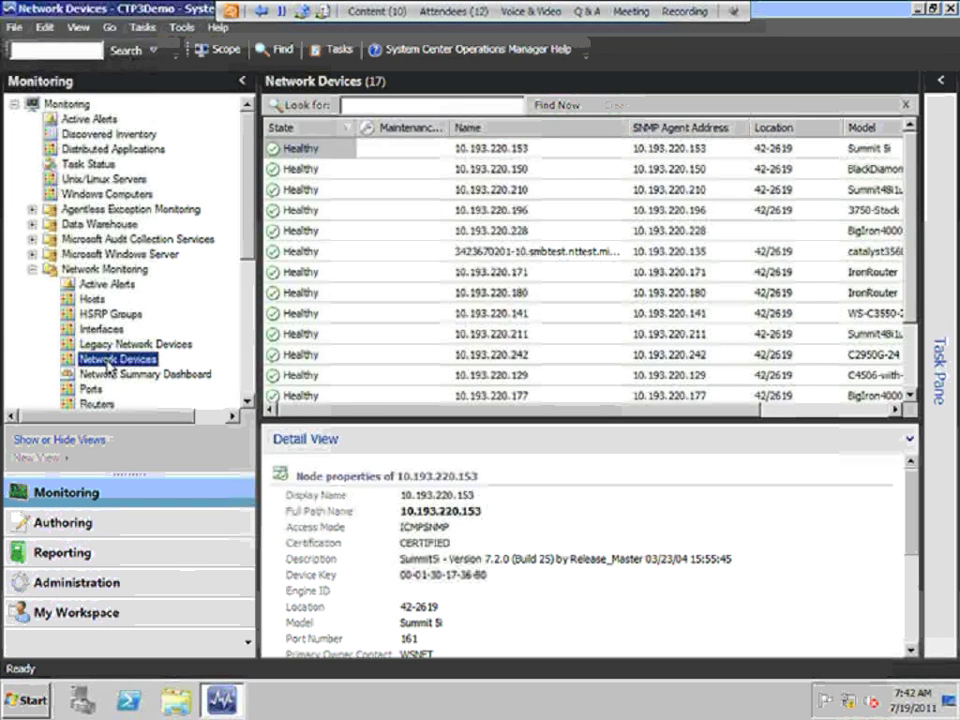
left_click(293, 257)
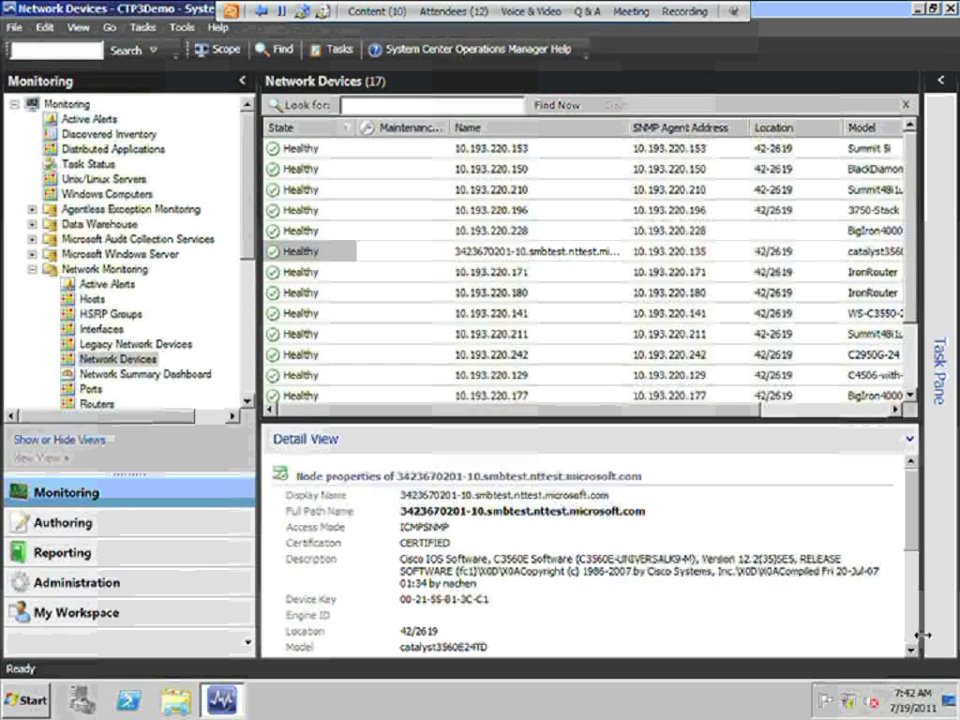
left_click(941, 392)
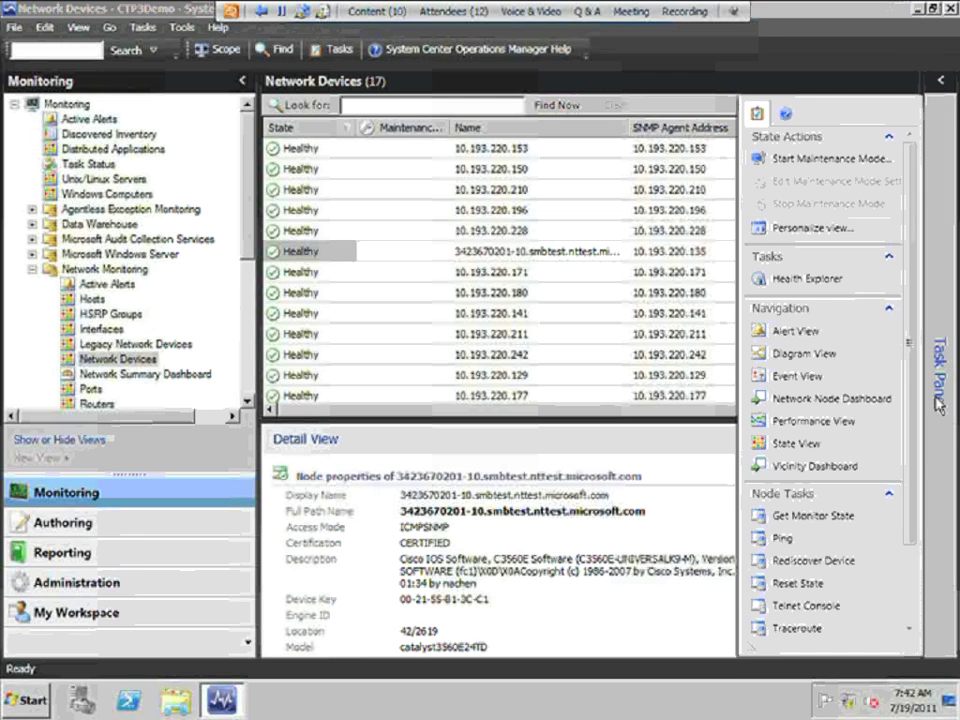
left_click(884, 400)
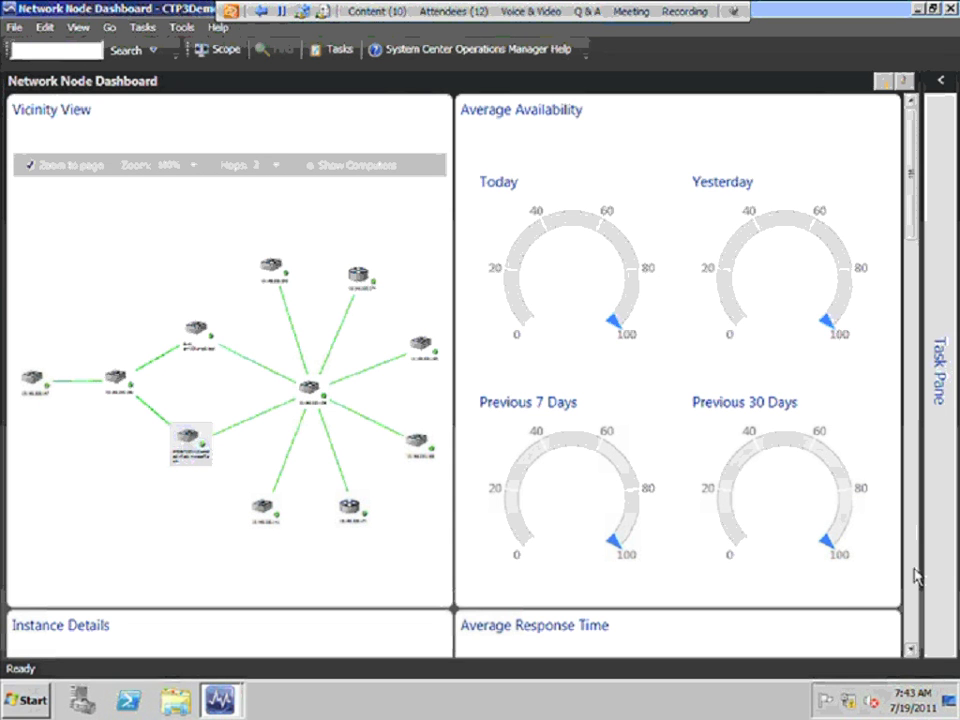
Examine the node dashboard's instance details, average response time and processor usage, and return to the vicinity and availability sections
scroll(916, 577, "down", 10)
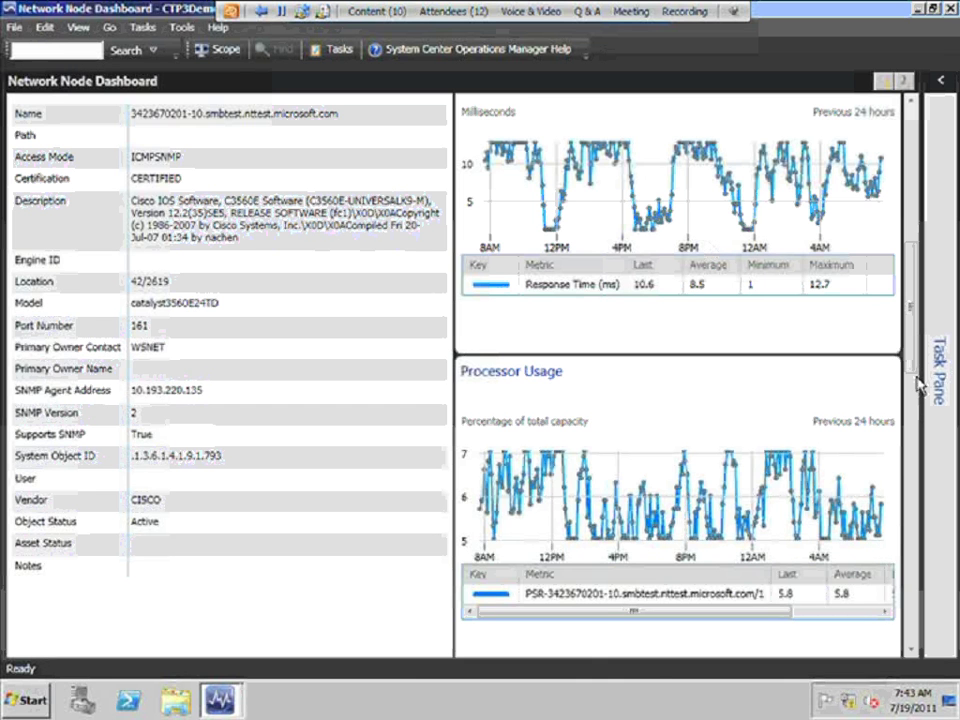
scroll(914, 355, "up", 1)
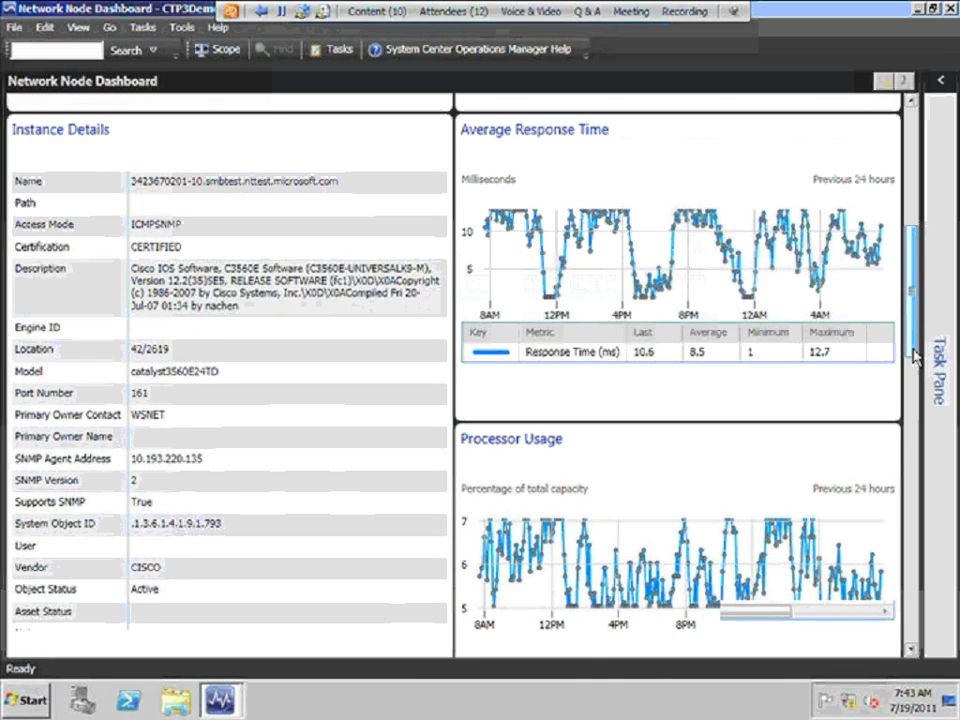
scroll(914, 350, "up", 3)
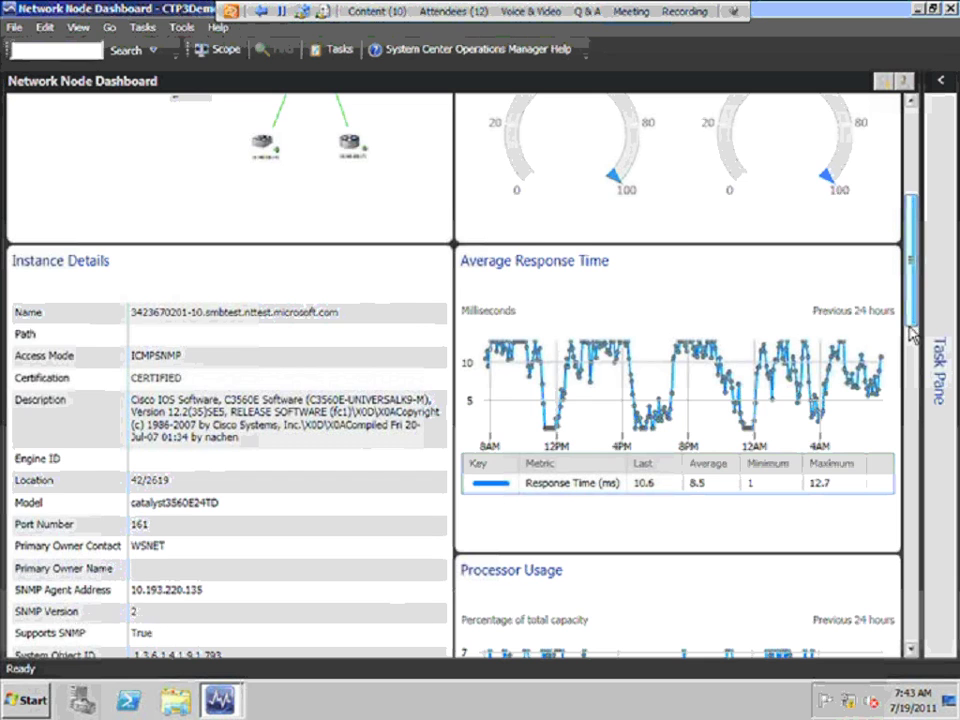
scroll(911, 390, "down", 1)
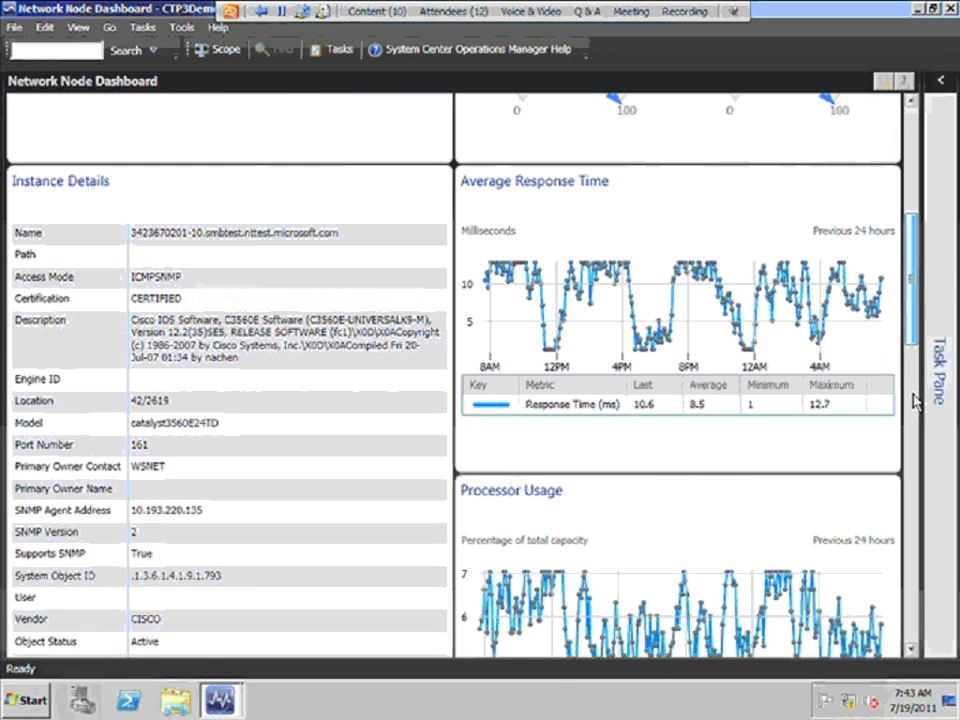
scroll(917, 407, "down", 8)
left_click_drag(922, 546, 913, 272)
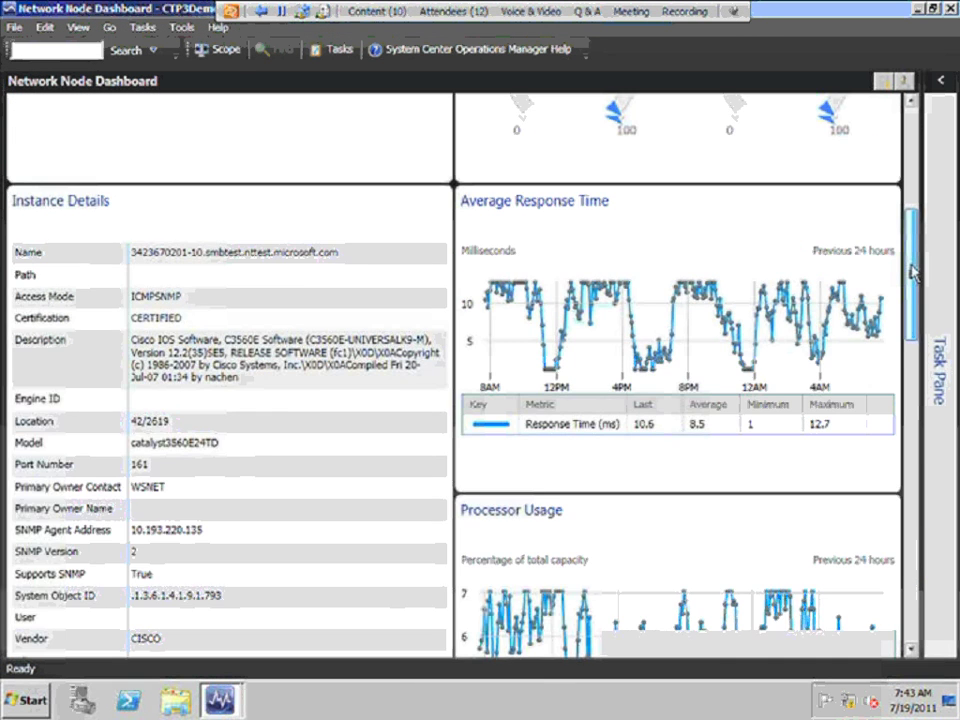
scroll(912, 270, "up", 5)
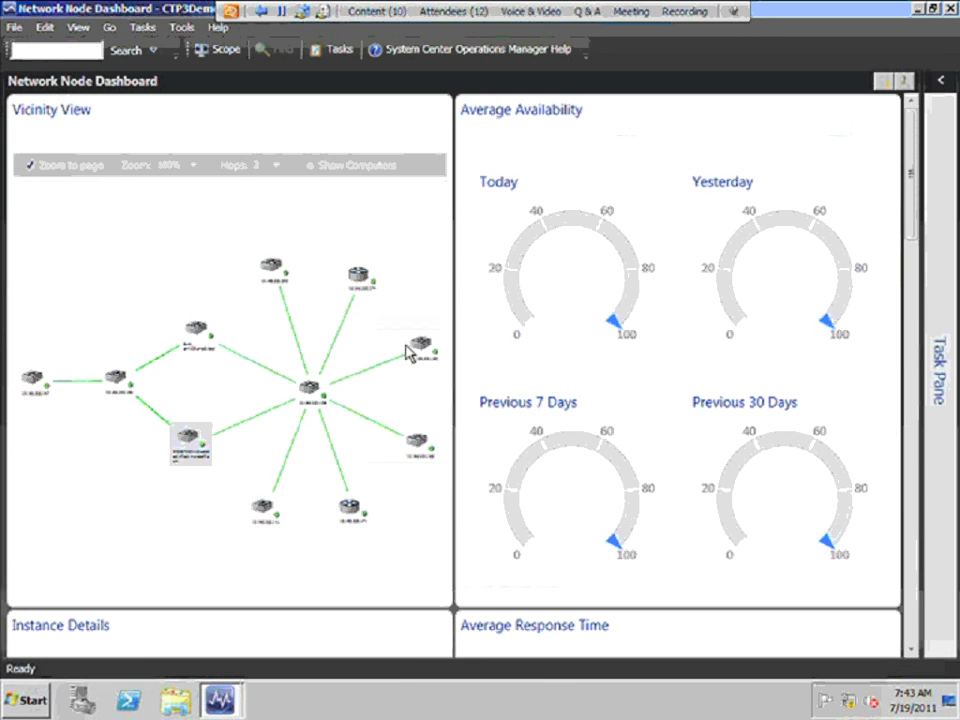
Recenter the Vicinity View on the central hub device with connected computers shown, and close the node dashboard after viewing it
left_click(312, 392)
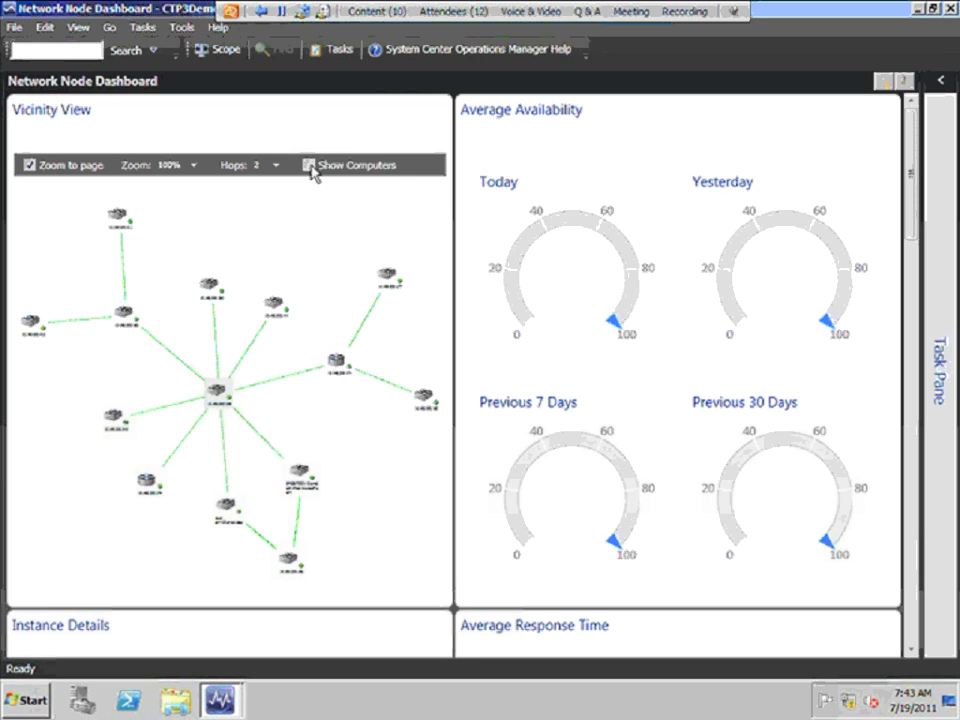
left_click(310, 167)
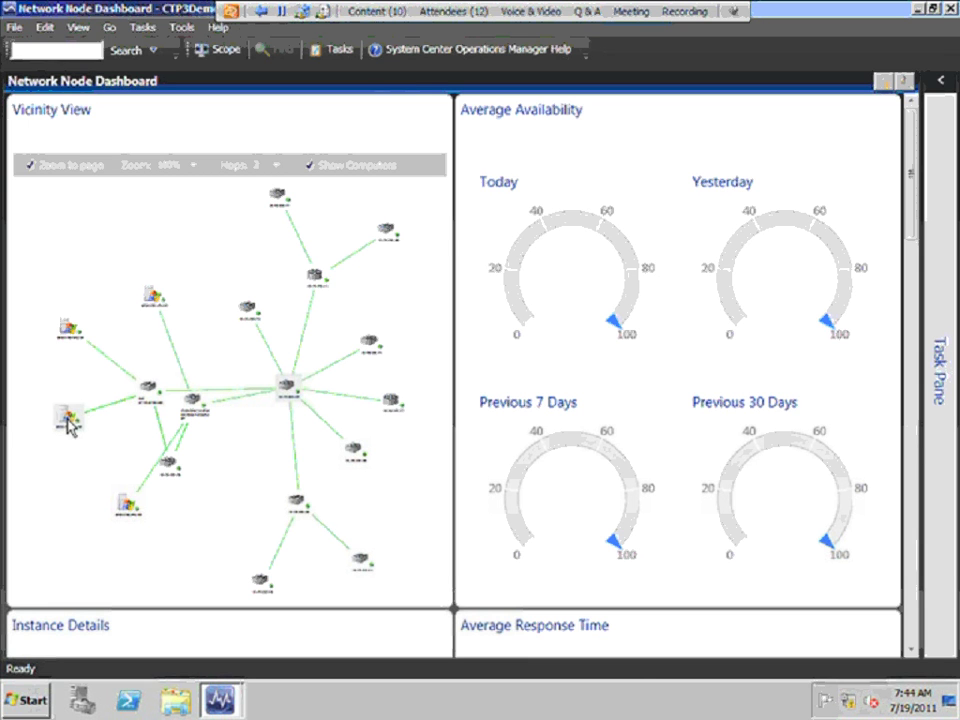
left_click(951, 9)
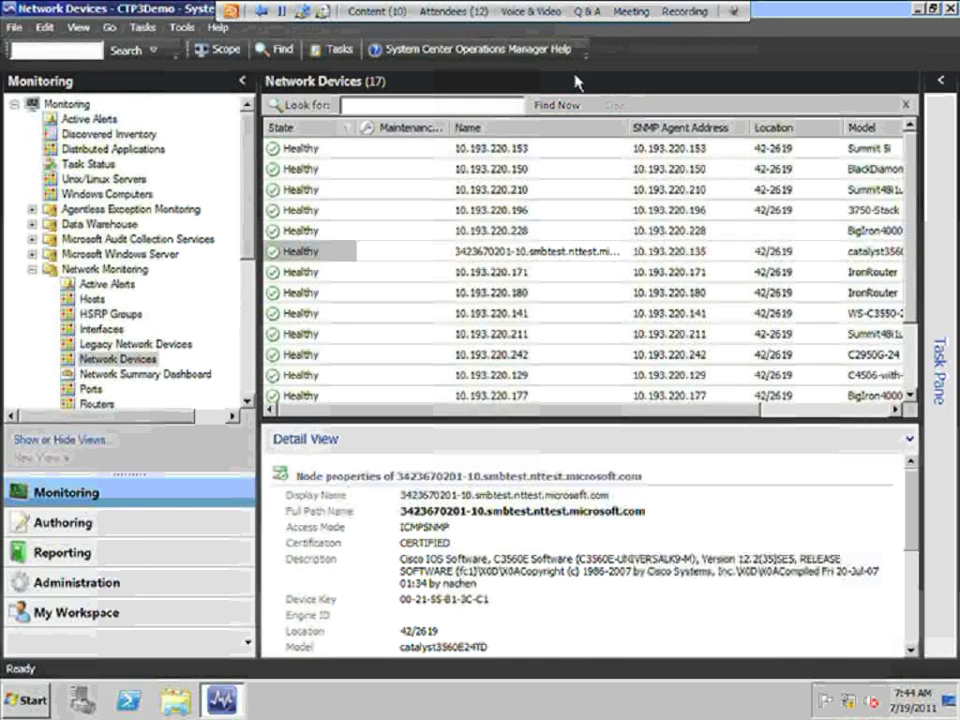
left_click(262, 12)
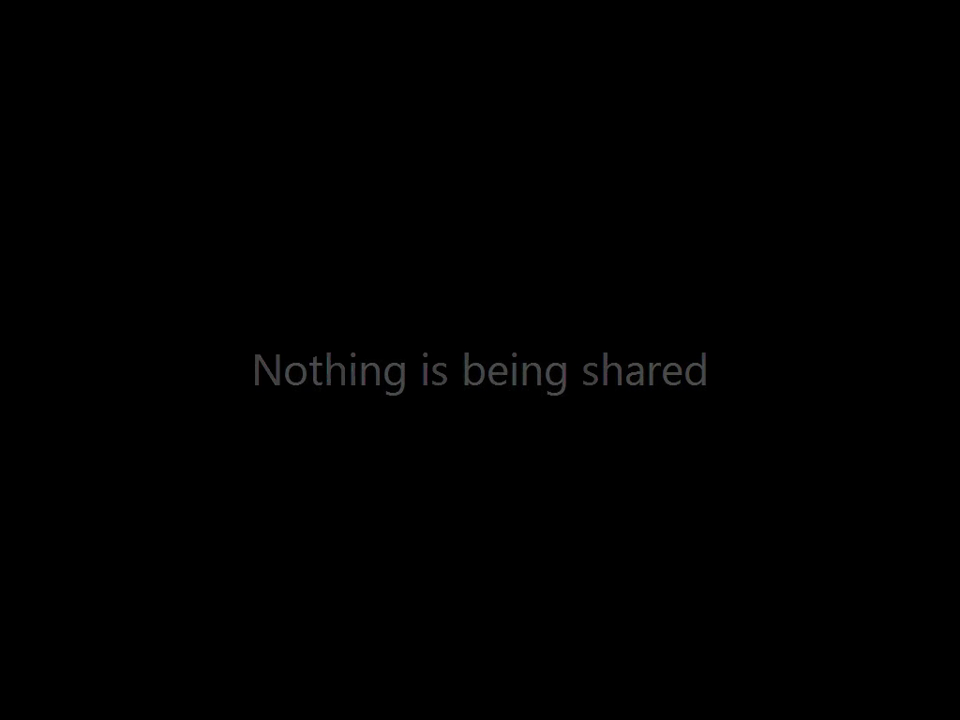
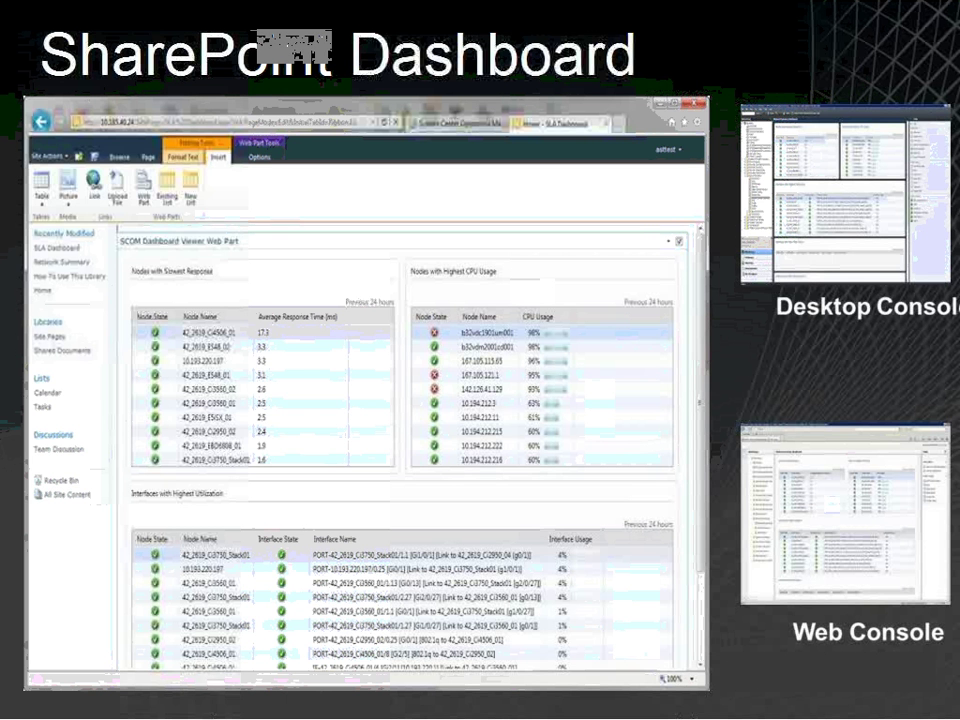
key("Right")
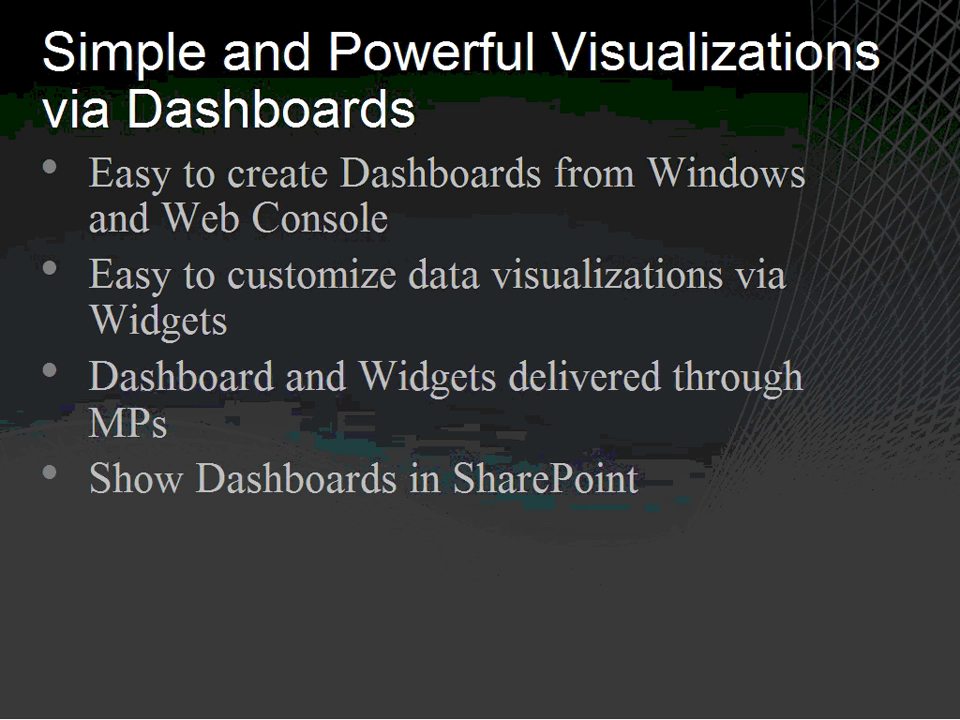
key("Right")
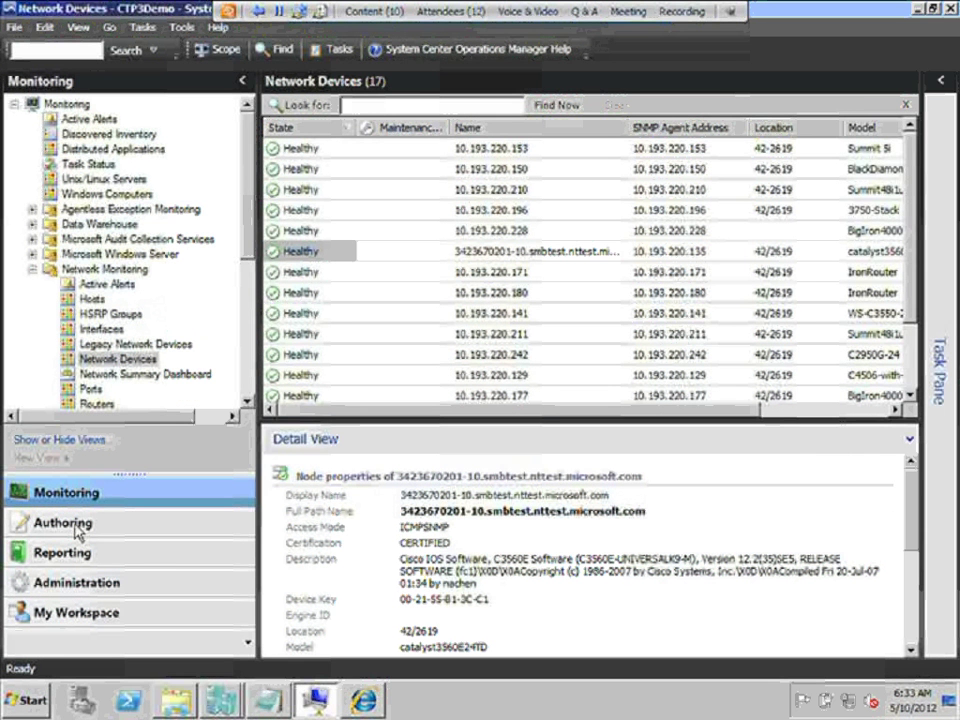
Start creating a unit monitor from Monitors under Management Pack Objects in the Authoring workspace
left_click(77, 528)
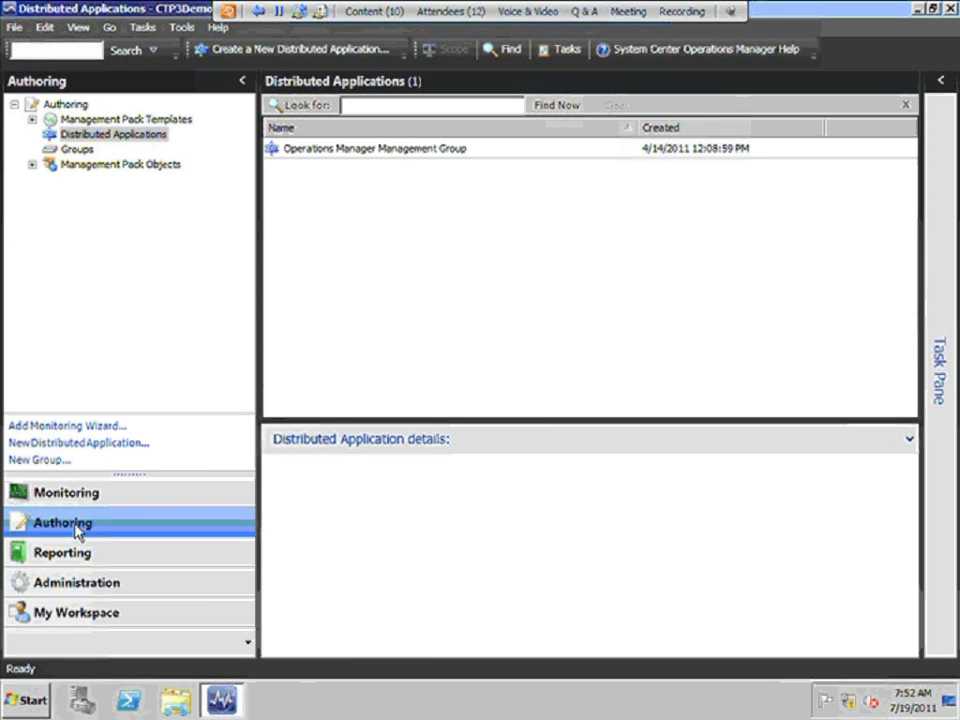
left_click(32, 166)
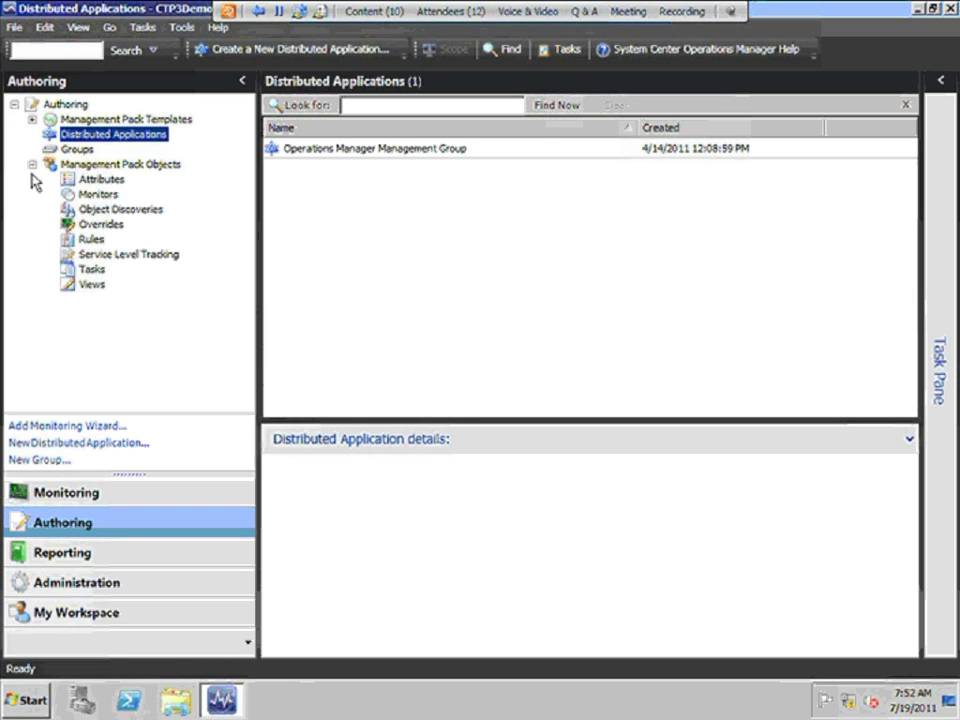
left_click(98, 195)
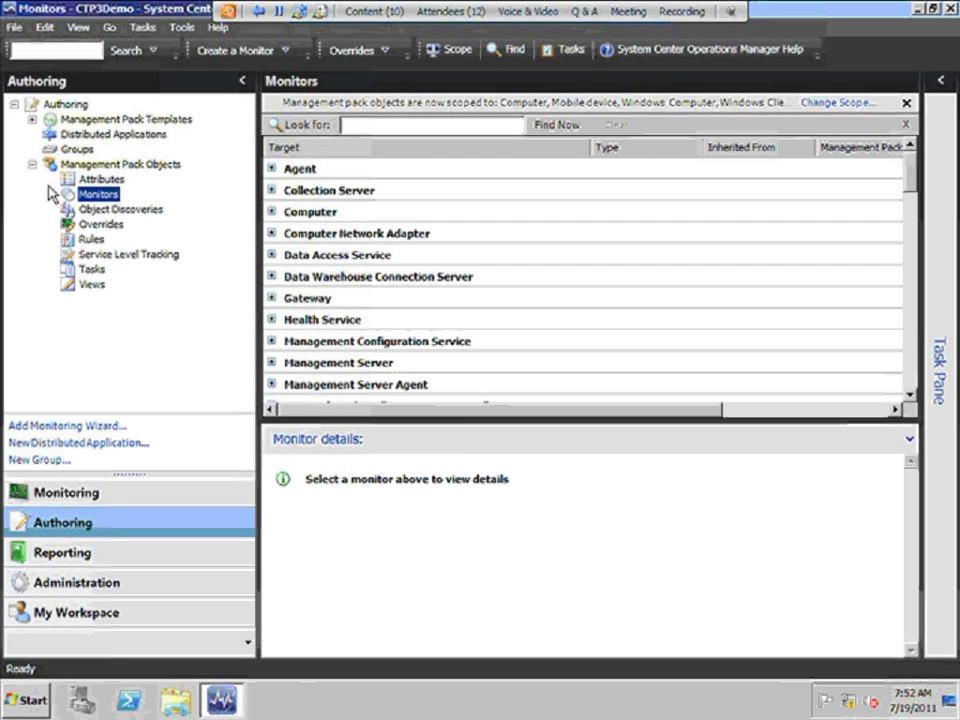
right_click(113, 199)
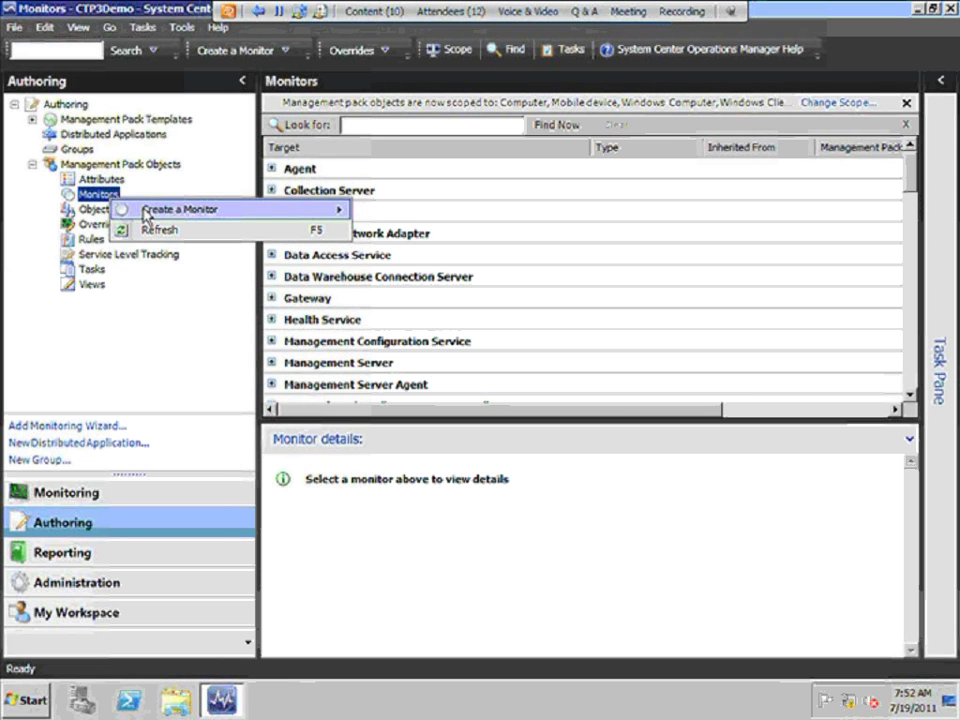
mouse_move(297, 218)
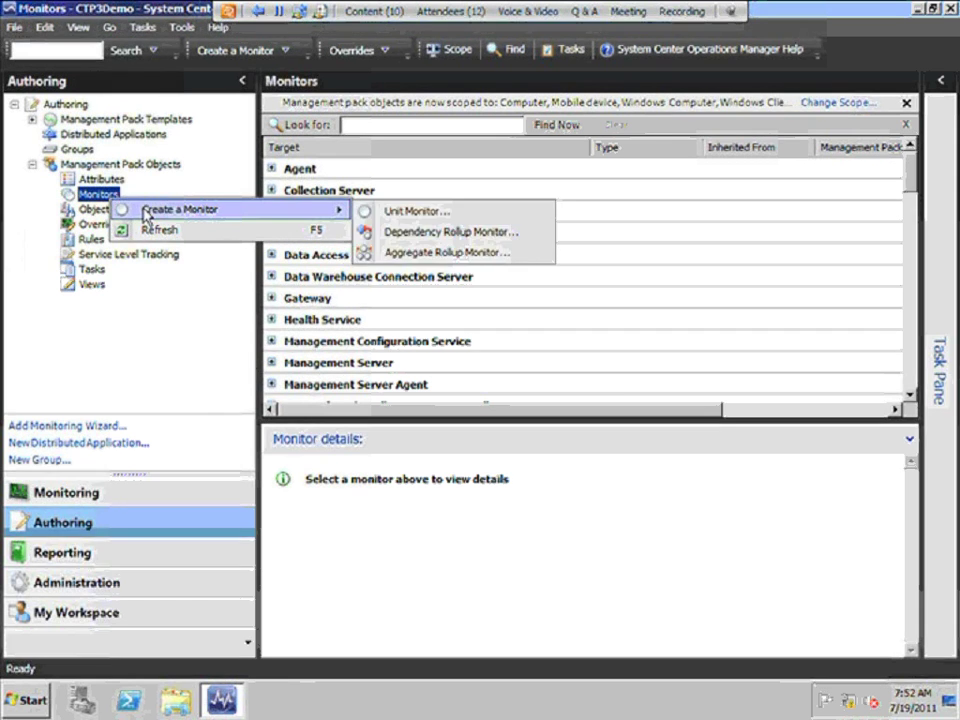
left_click(380, 211)
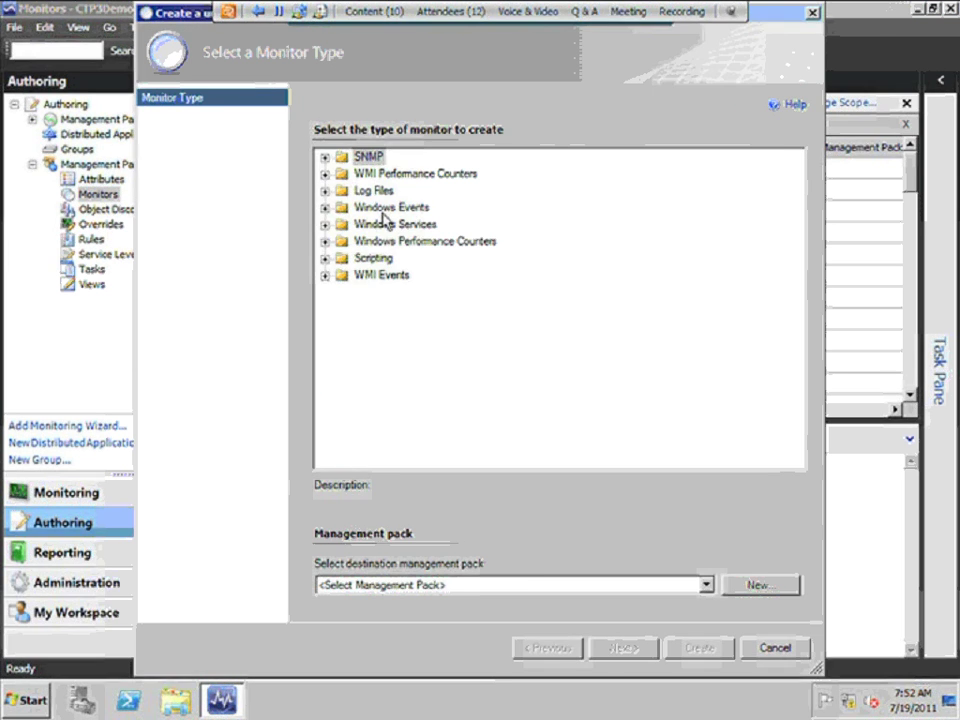
Look through the SNMP, WMI, log file and Windows event monitor types, and select Basic Service Monitor under Windows Services
left_click(323, 158)
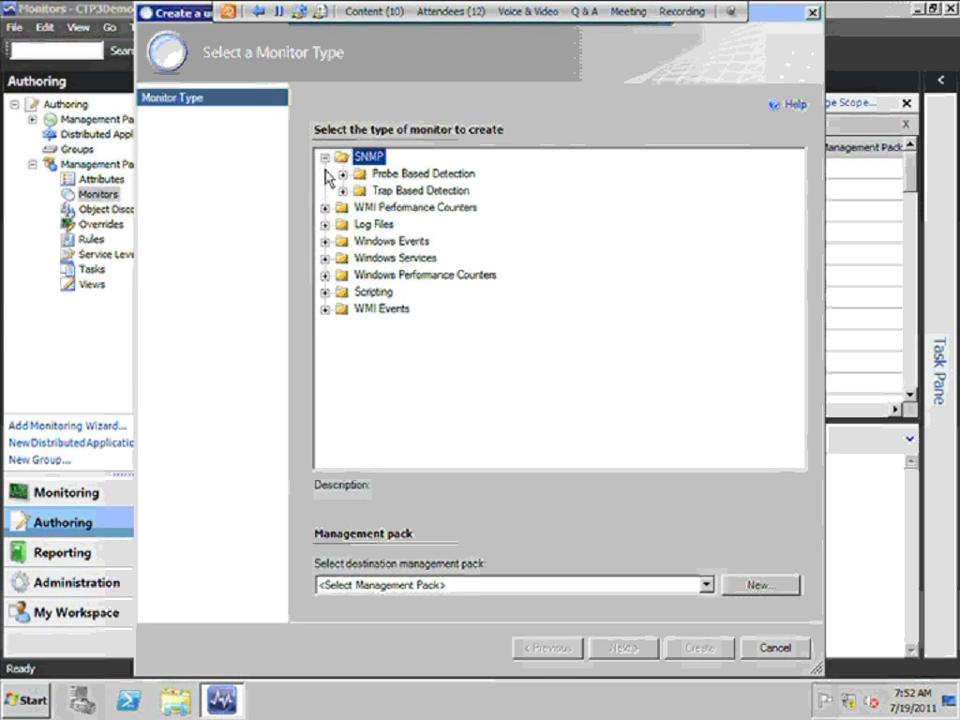
left_click(324, 208)
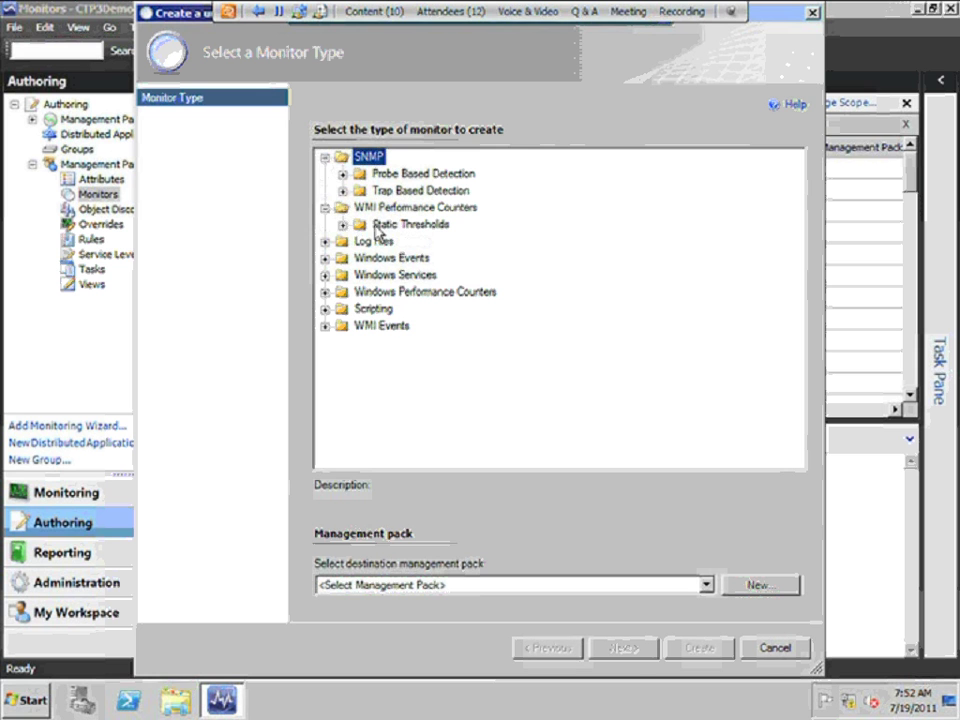
left_click(325, 242)
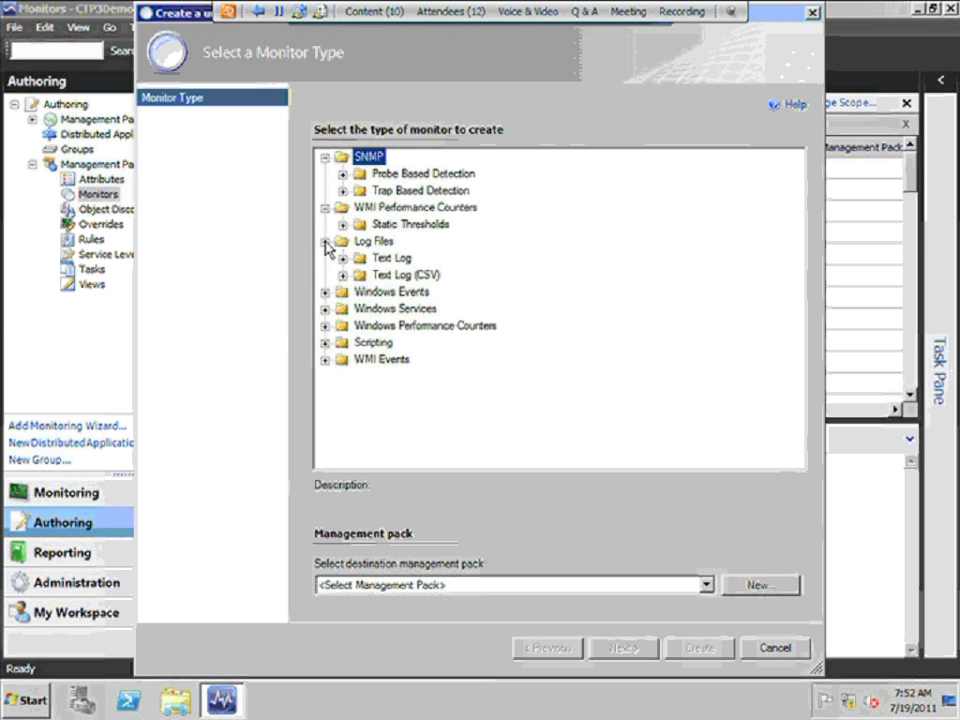
left_click(325, 293)
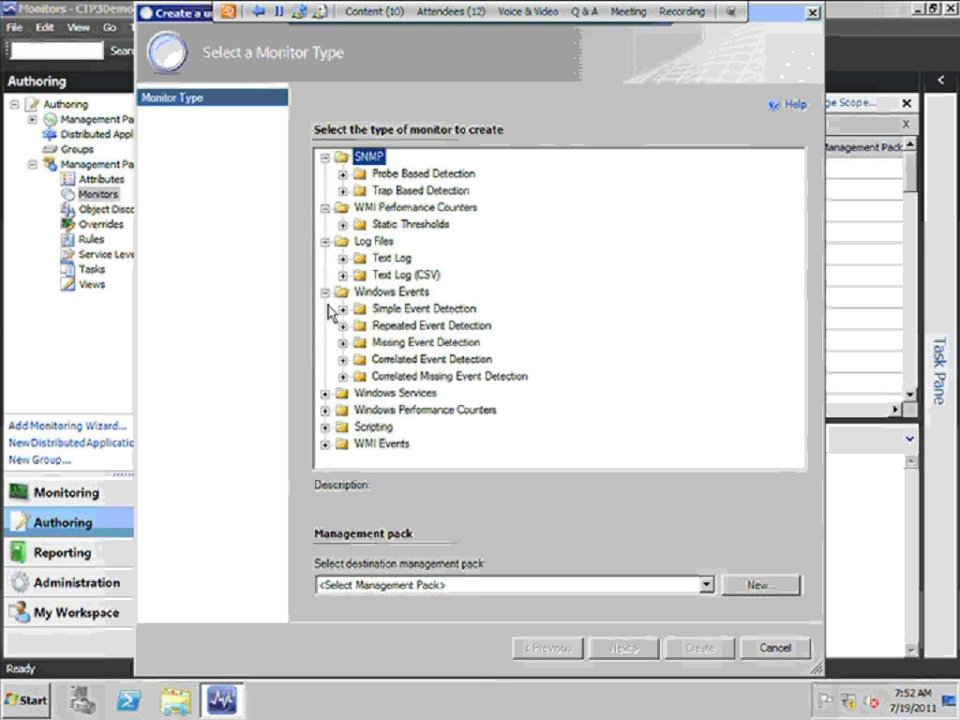
left_click(325, 393)
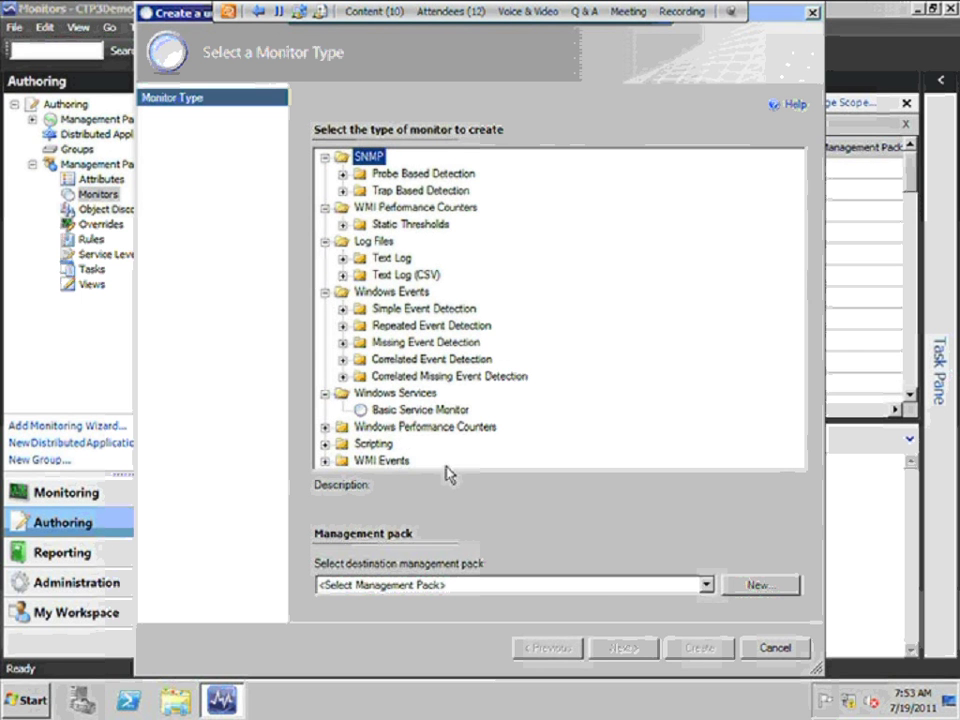
left_click(425, 410)
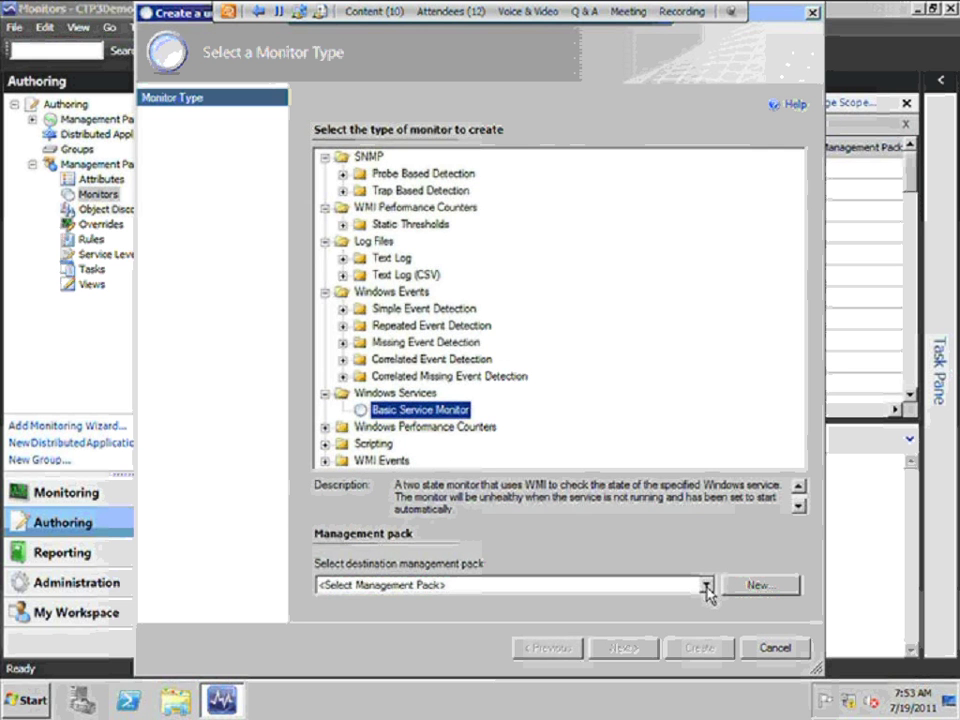
Create a new management pack named "Aplicatie Web" without a knowledge article as the monitor's destination
left_click(706, 586)
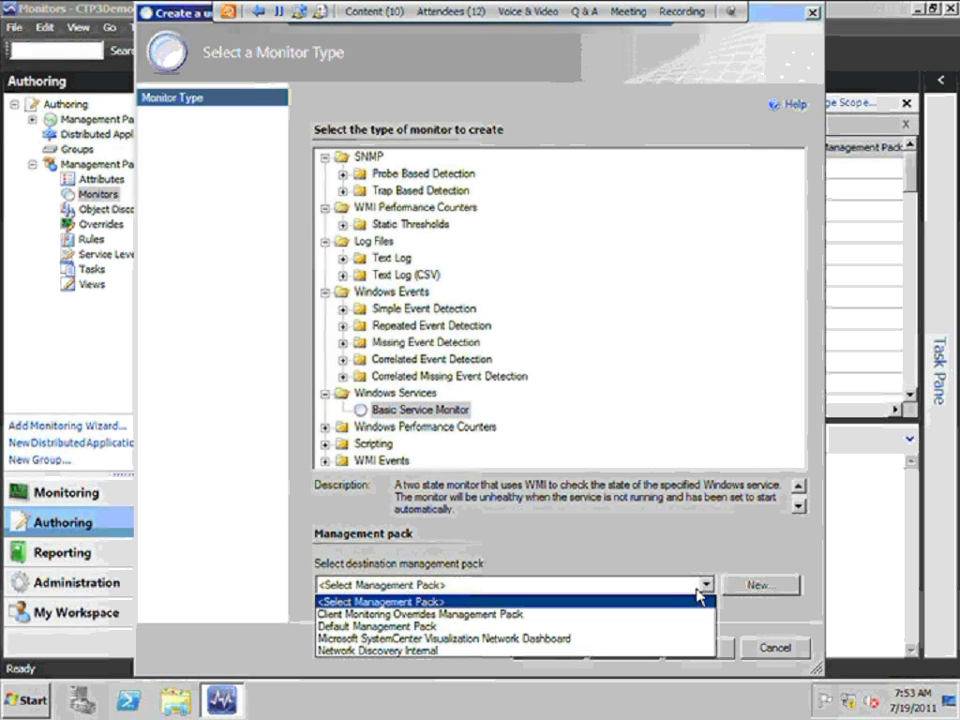
left_click(765, 586)
left_click(765, 588)
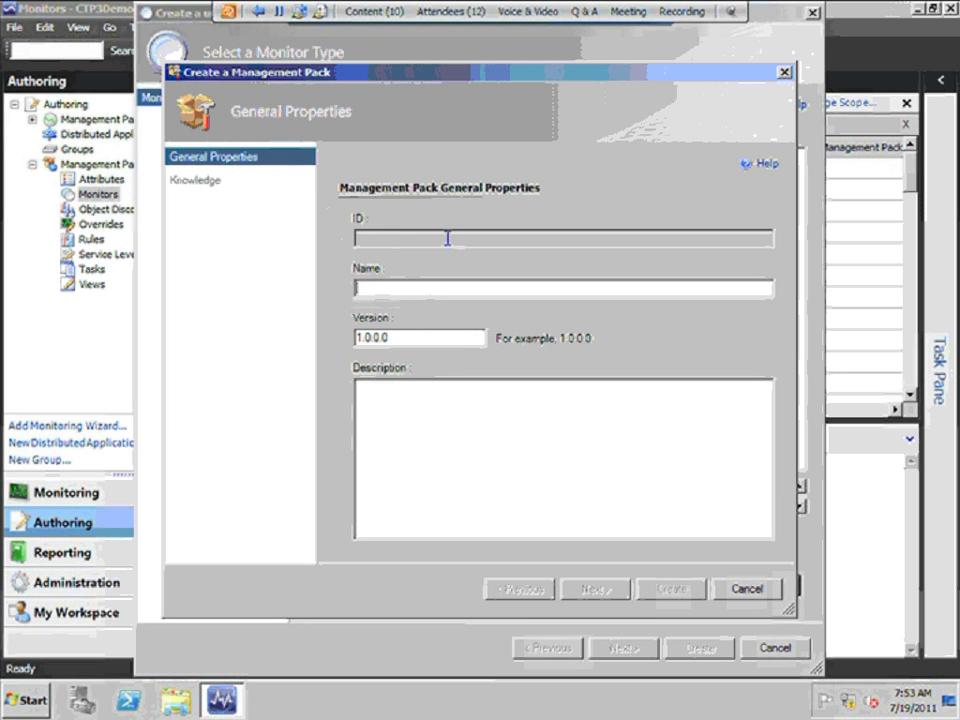
type("Aplics")
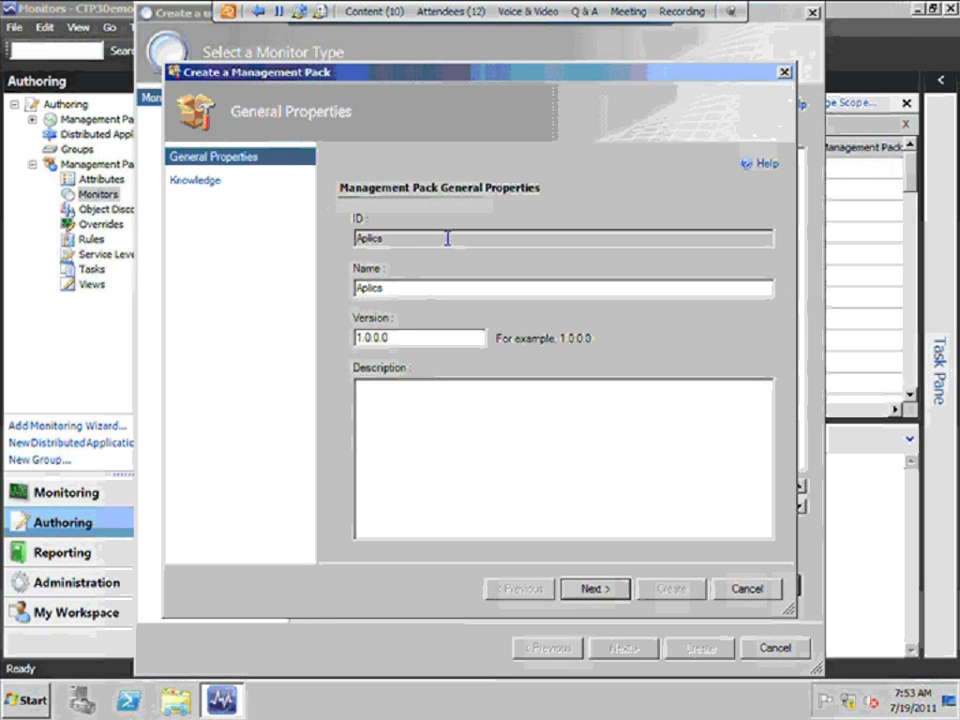
key("BackSpace")
type("atie Web")
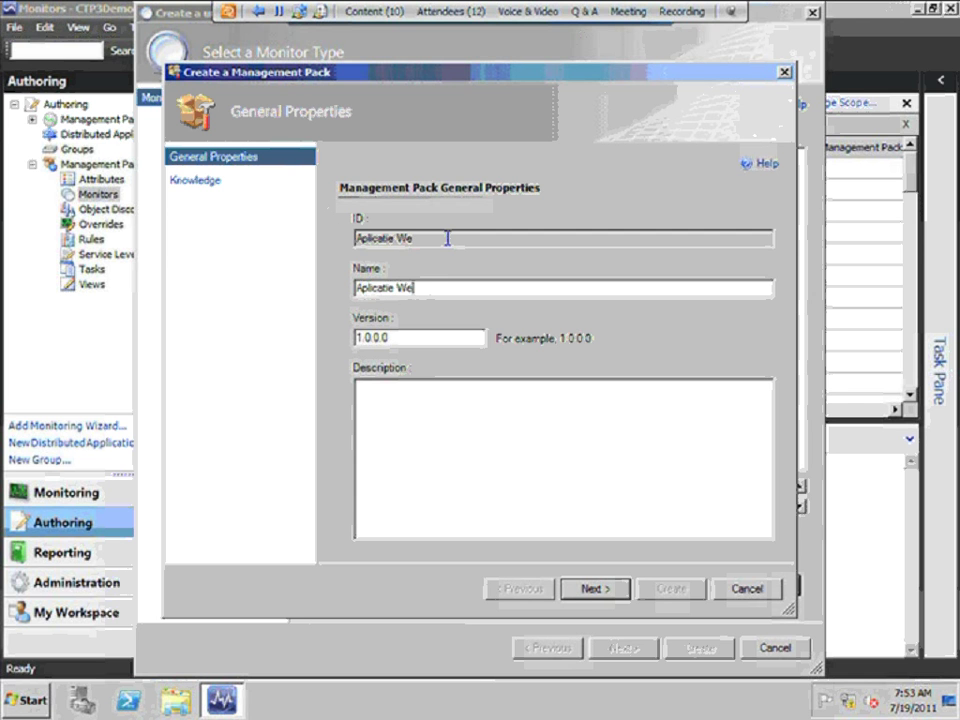
left_click(592, 590)
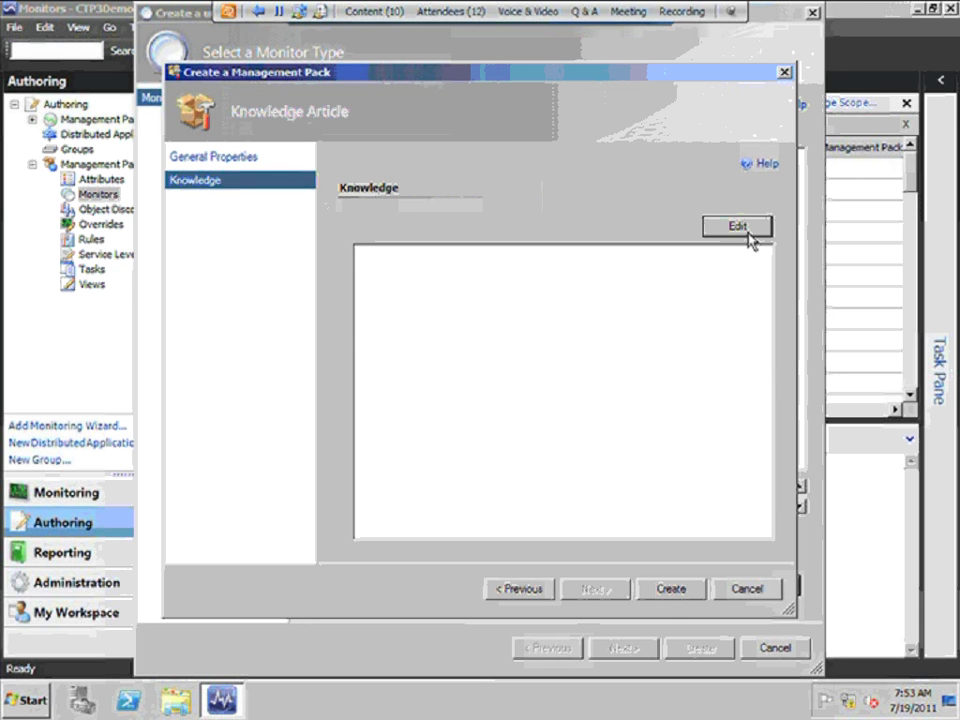
left_click(670, 588)
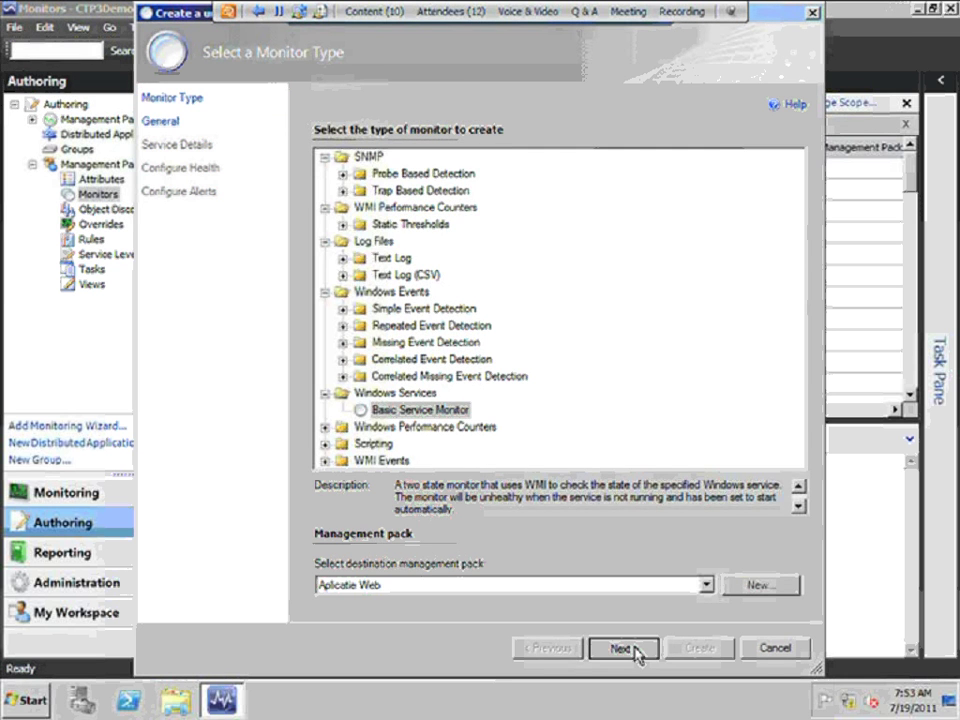
Continue to the monitor's general properties and name it "webserver"
left_click(622, 648)
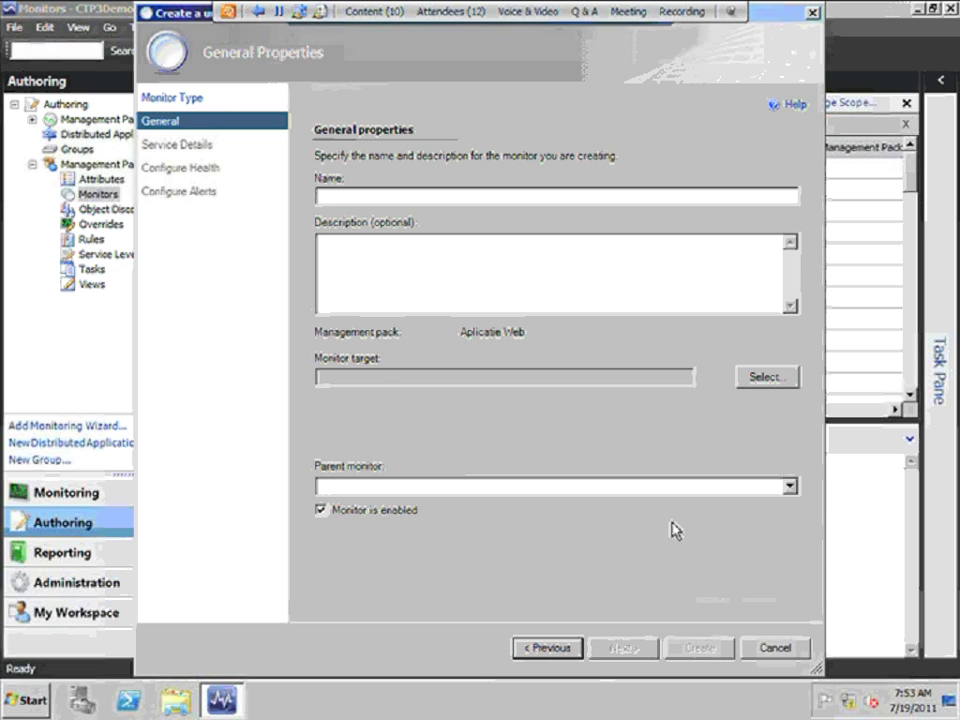
type("we")
type("v")
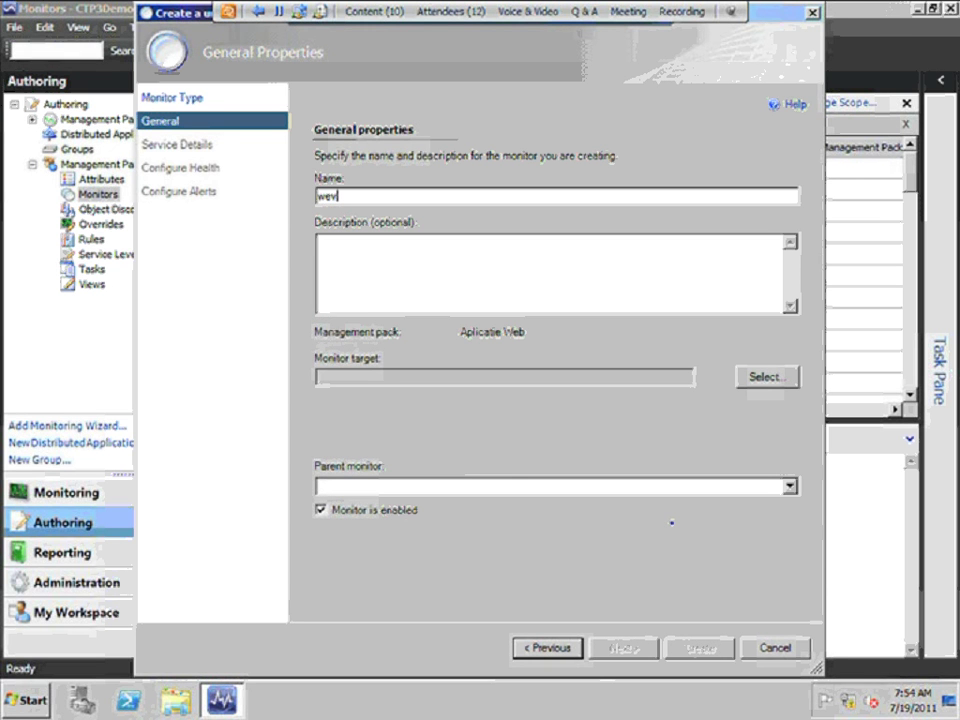
type("server")
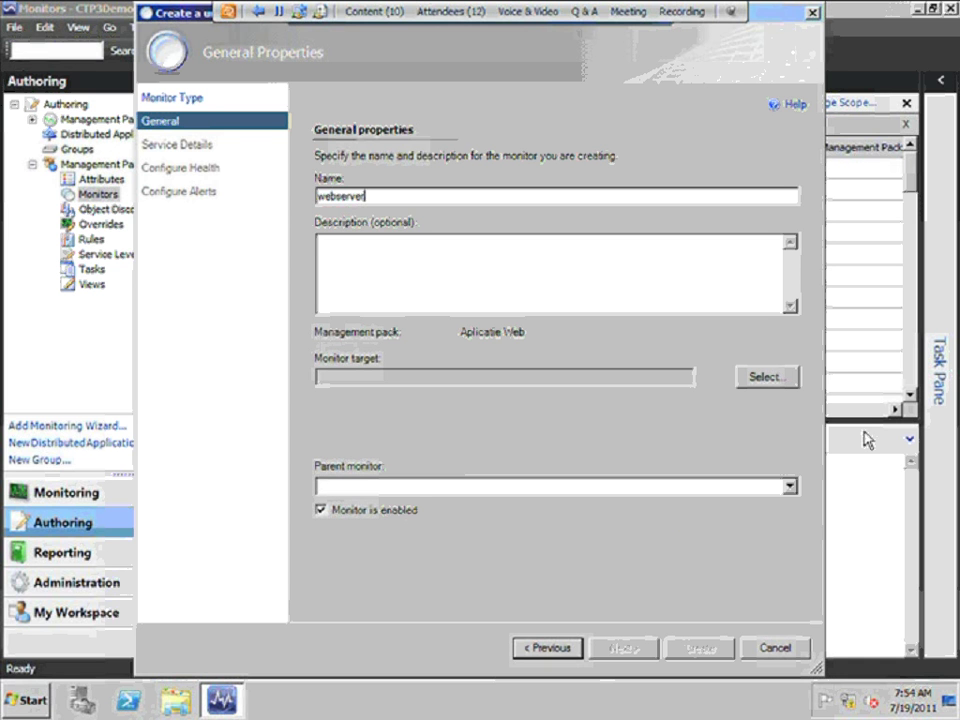
Search the monitor targets for "iis", widening the list from common targets to all targets, and clear the search text
left_click(760, 376)
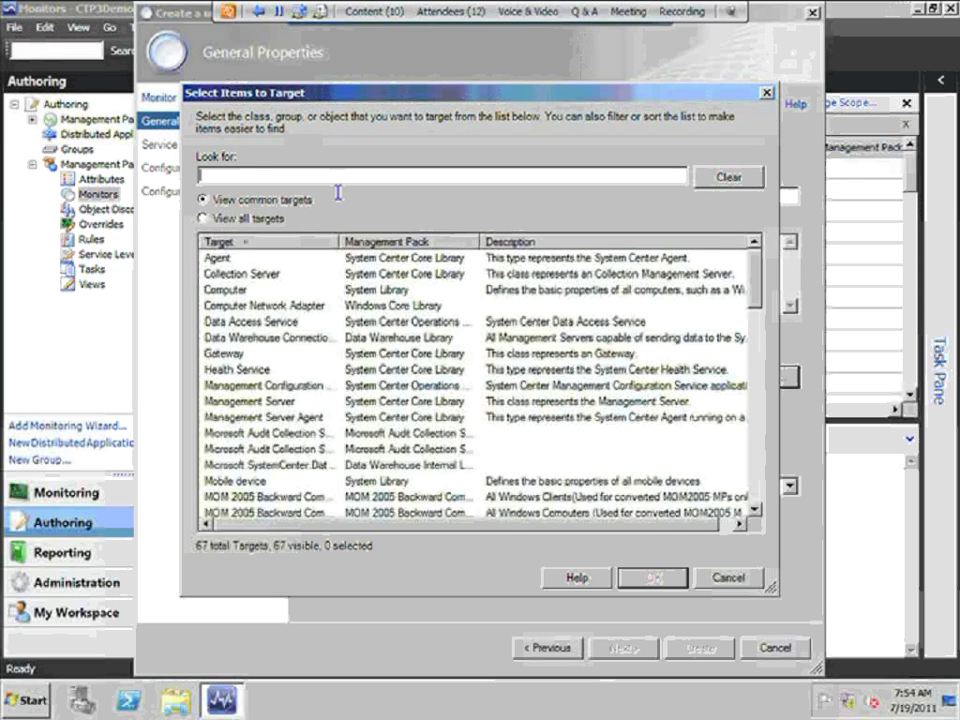
left_click(269, 177)
type("hs")
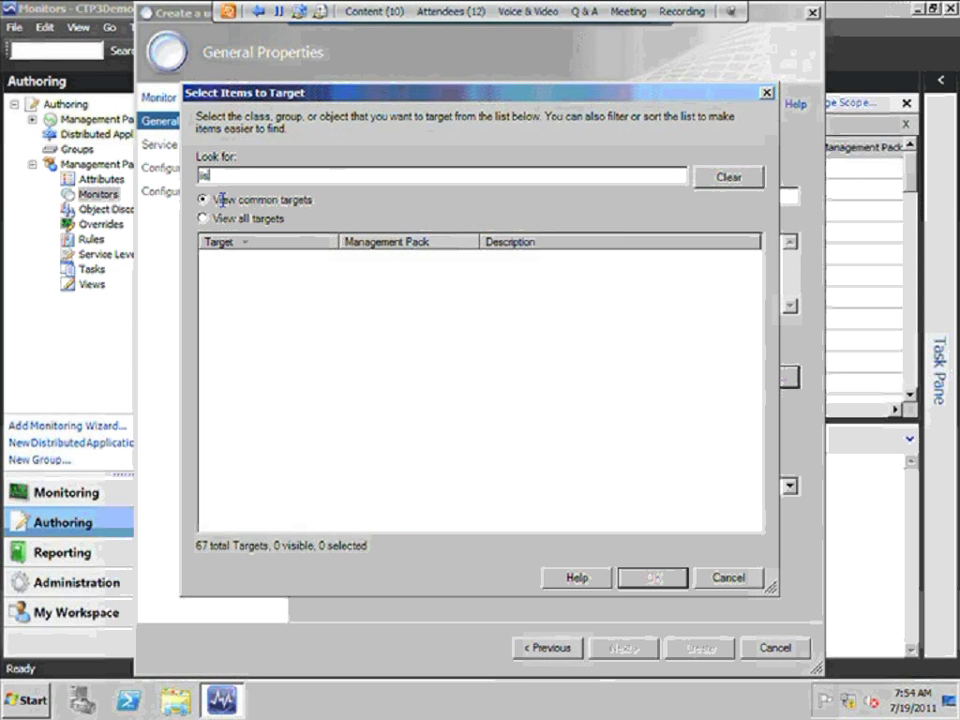
left_click(227, 219)
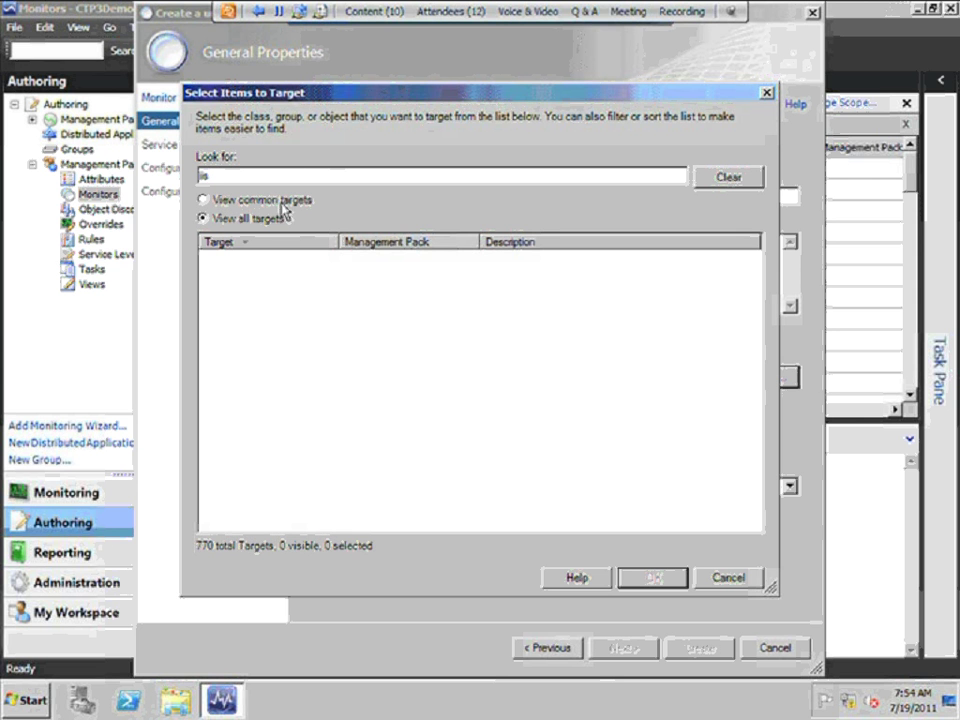
key("BackSpace")
key("BackSpace")
key("BackSpace")
type("lis")
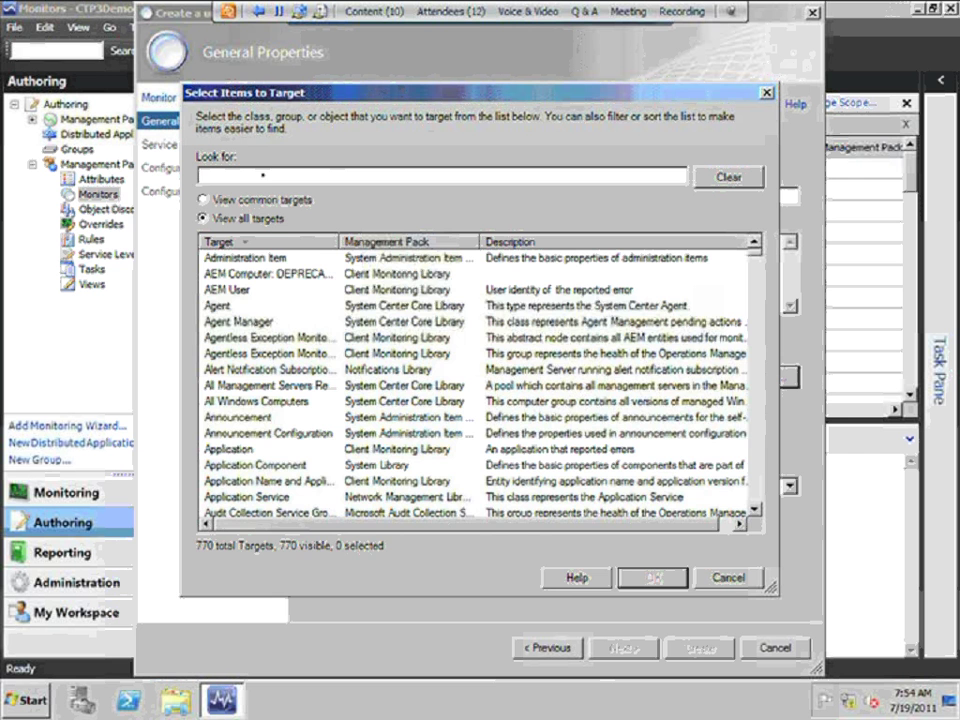
key("BackSpace")
key("BackSpace")
key("BackSpace")
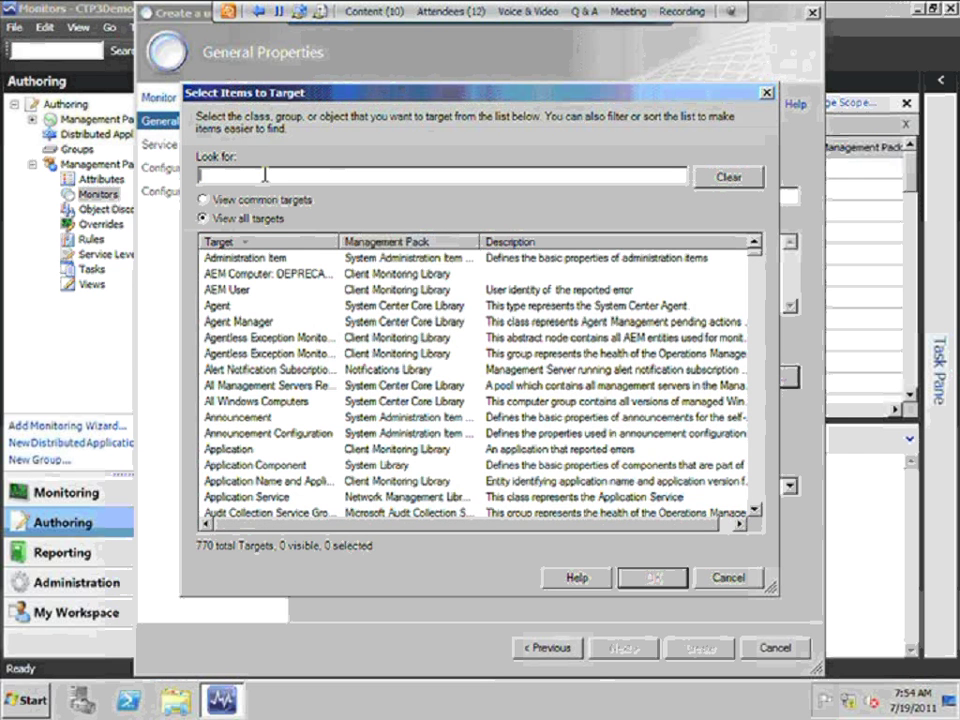
Filter the targets by "windows" and set the monitor target to All Windows Computers
type("window")
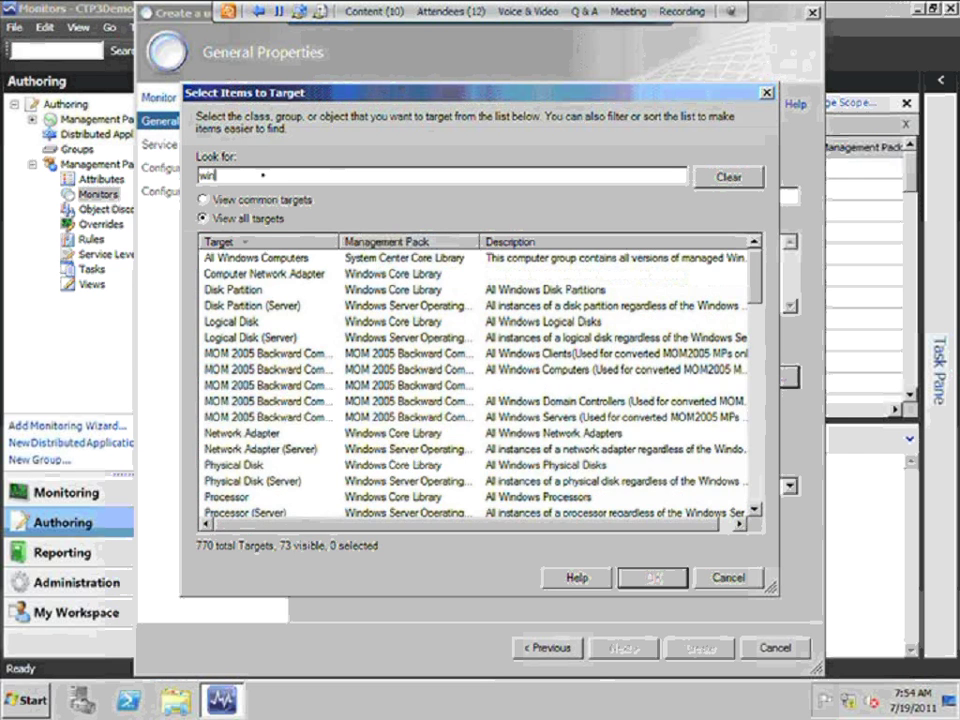
type("s")
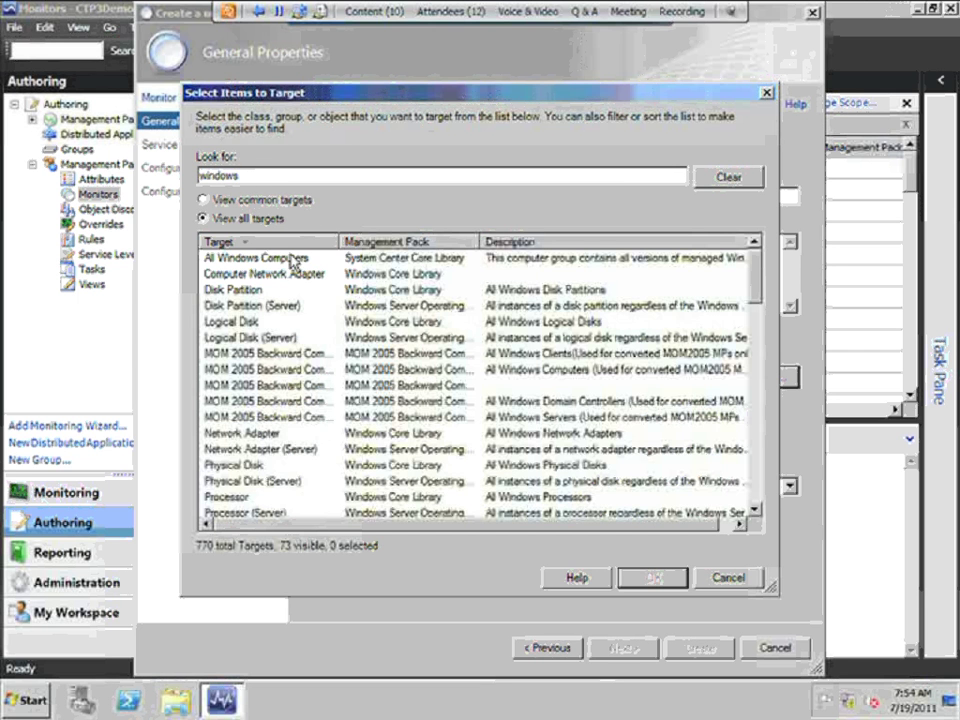
left_click(255, 257)
left_click(655, 578)
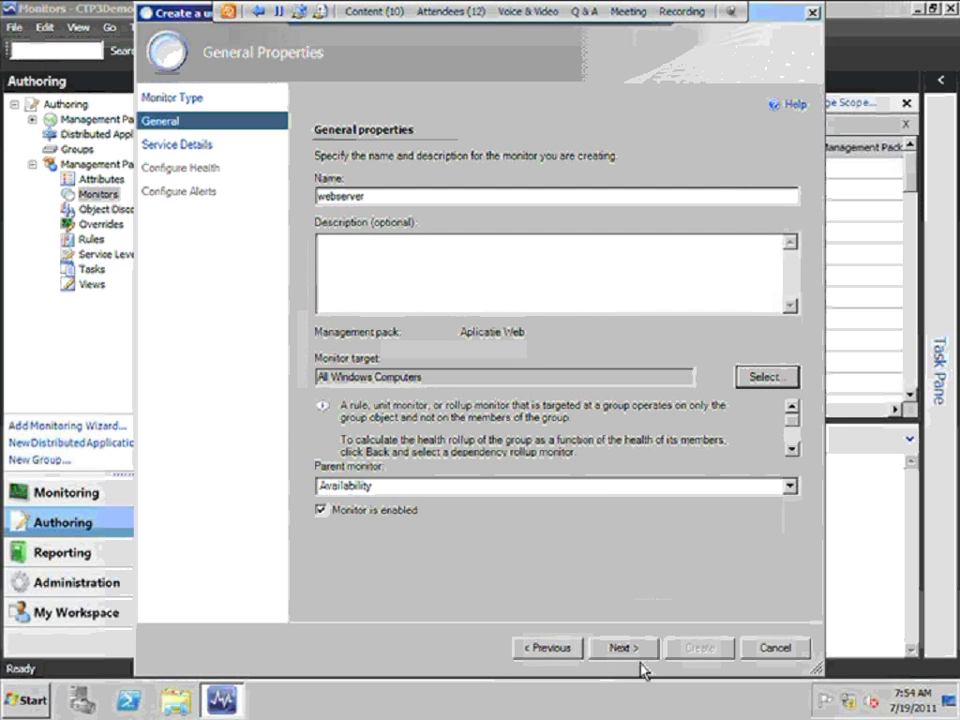
Choose World Wide Web Publishing Service (W3SVC) from the computer's services as the service to monitor
left_click(621, 650)
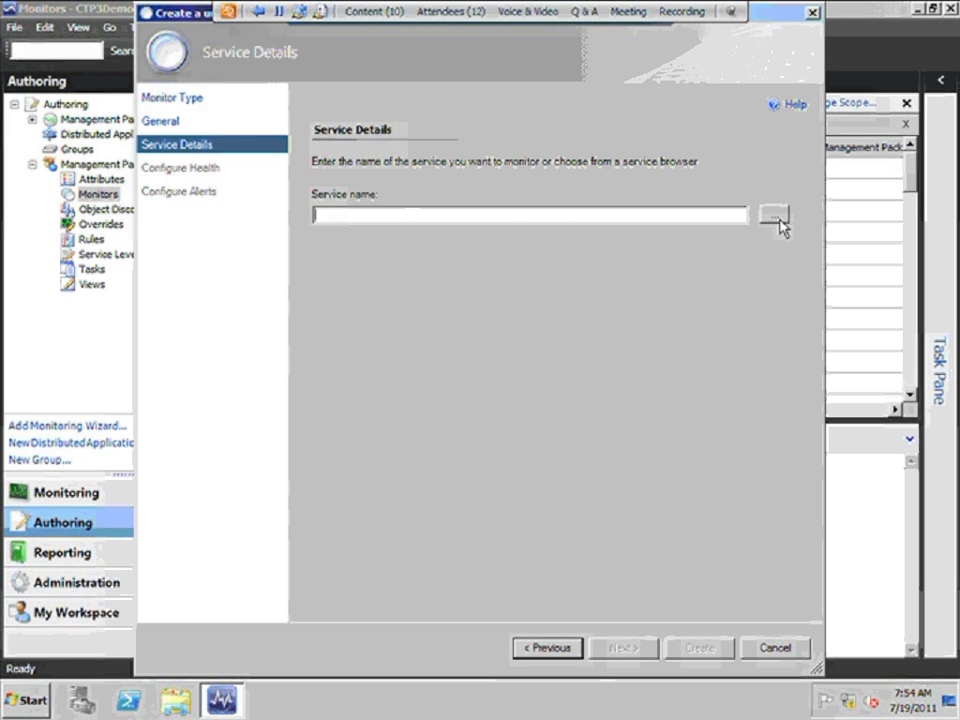
left_click(775, 216)
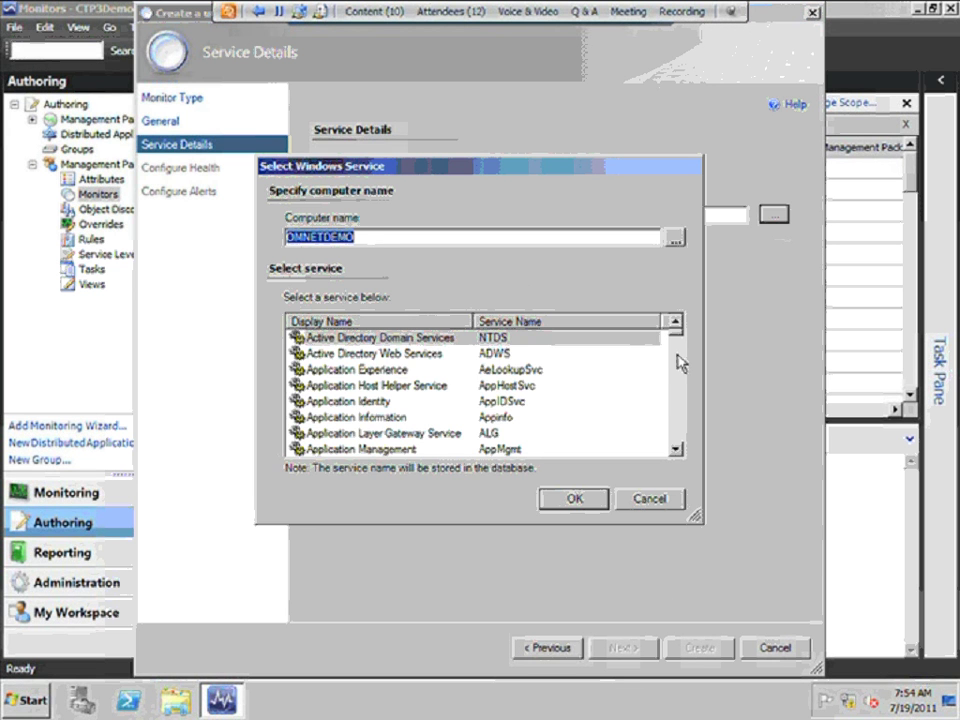
scroll(680, 343, "down", 12)
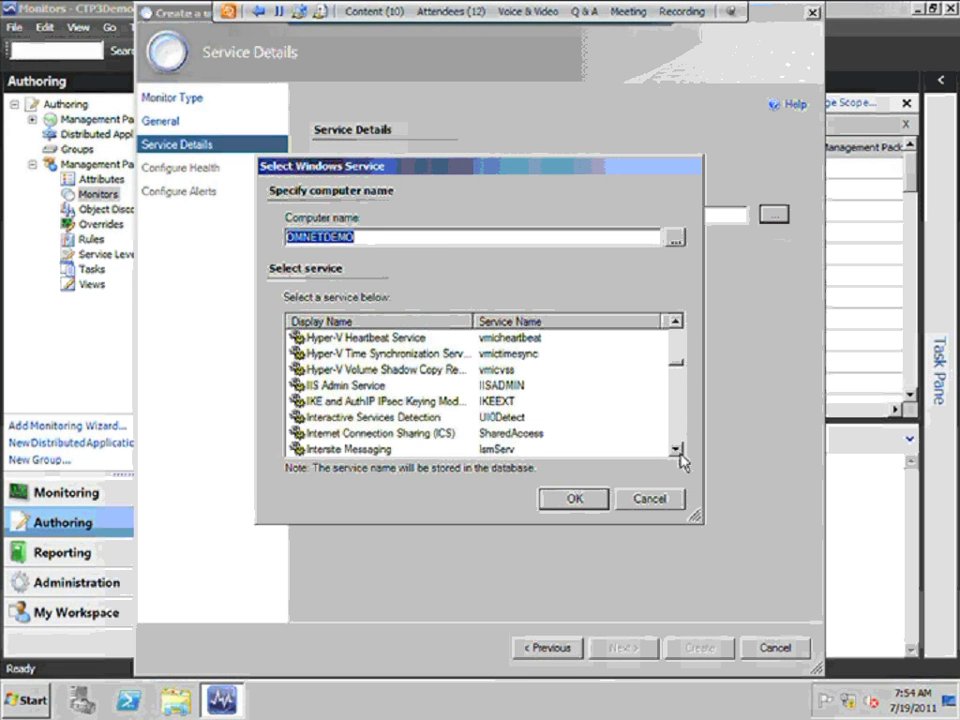
scroll(680, 455, "down", 15)
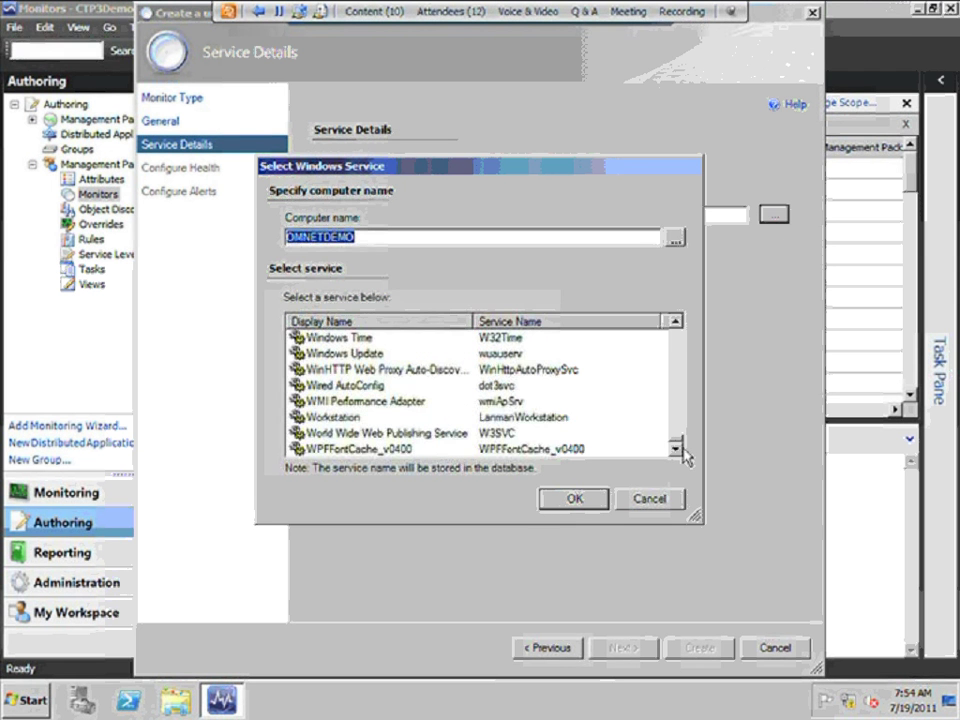
left_click(408, 436)
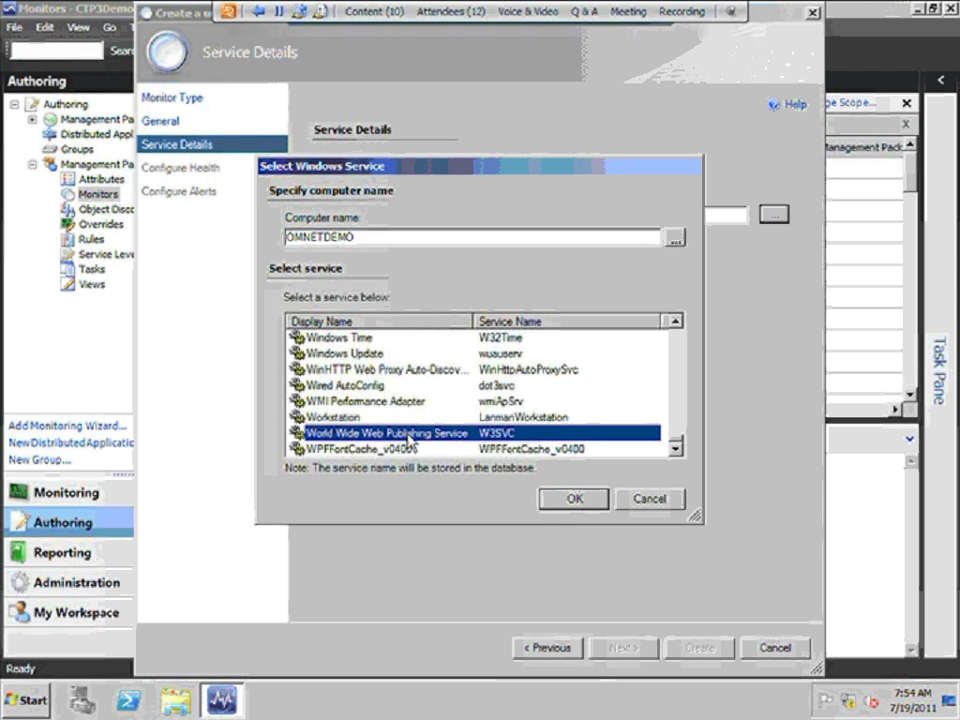
left_click(583, 501)
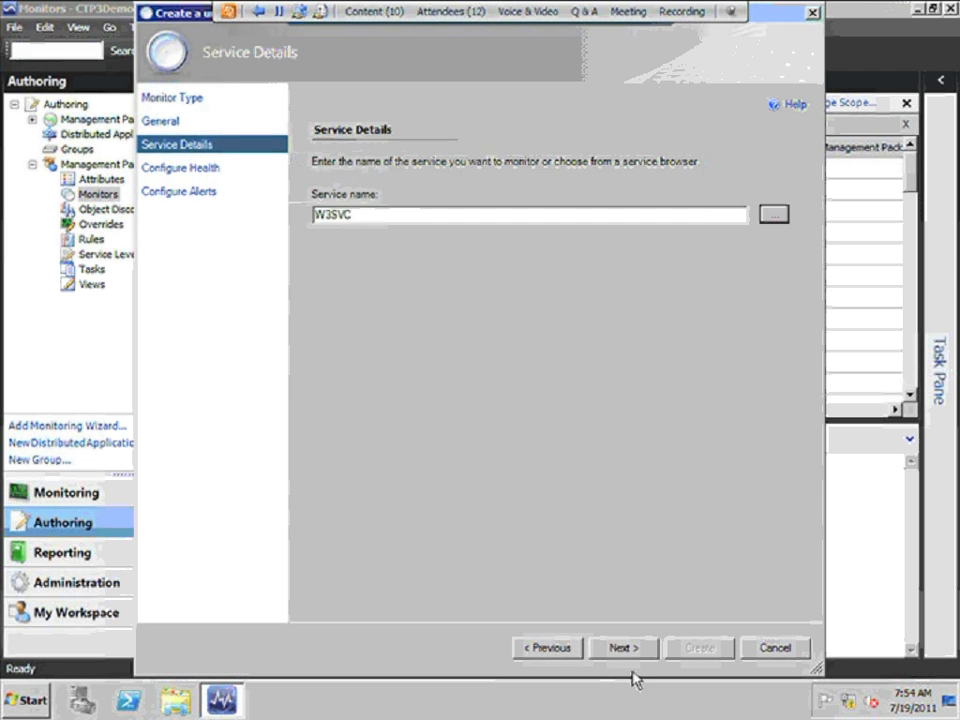
Accept the default health state mapping, enable alert generation for the monitor with its default settings, and create it
left_click(625, 648)
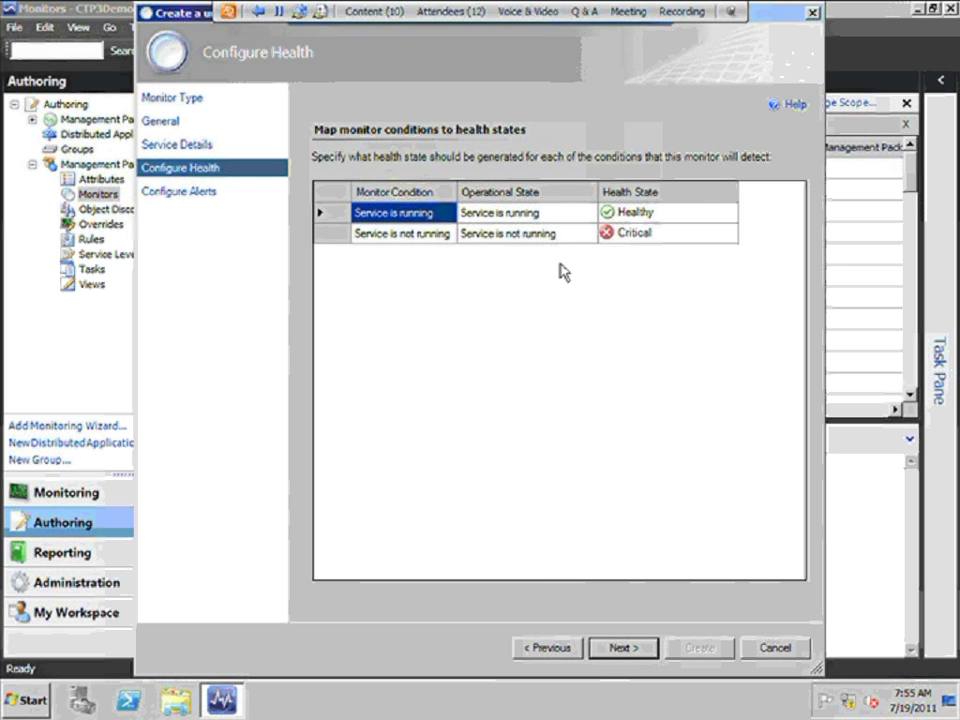
left_click(638, 651)
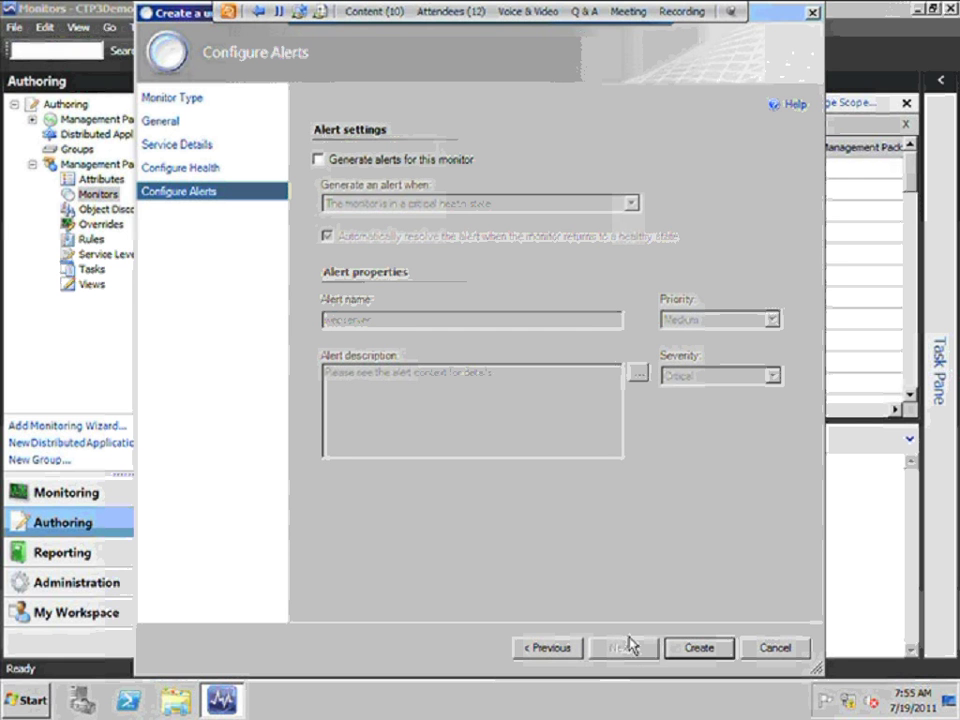
left_click(318, 159)
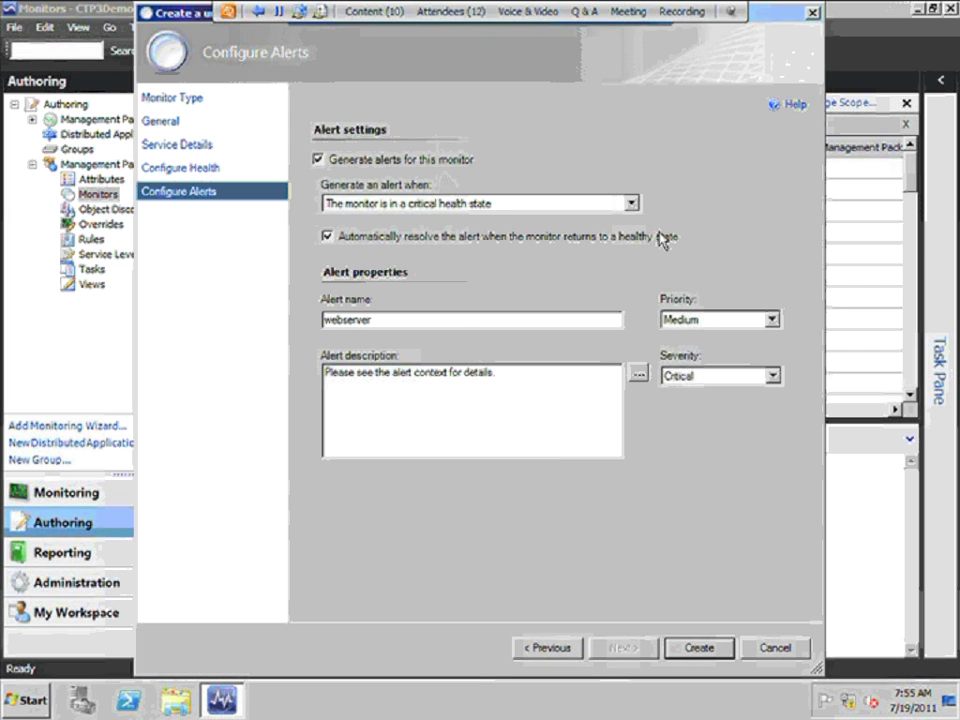
left_click(689, 650)
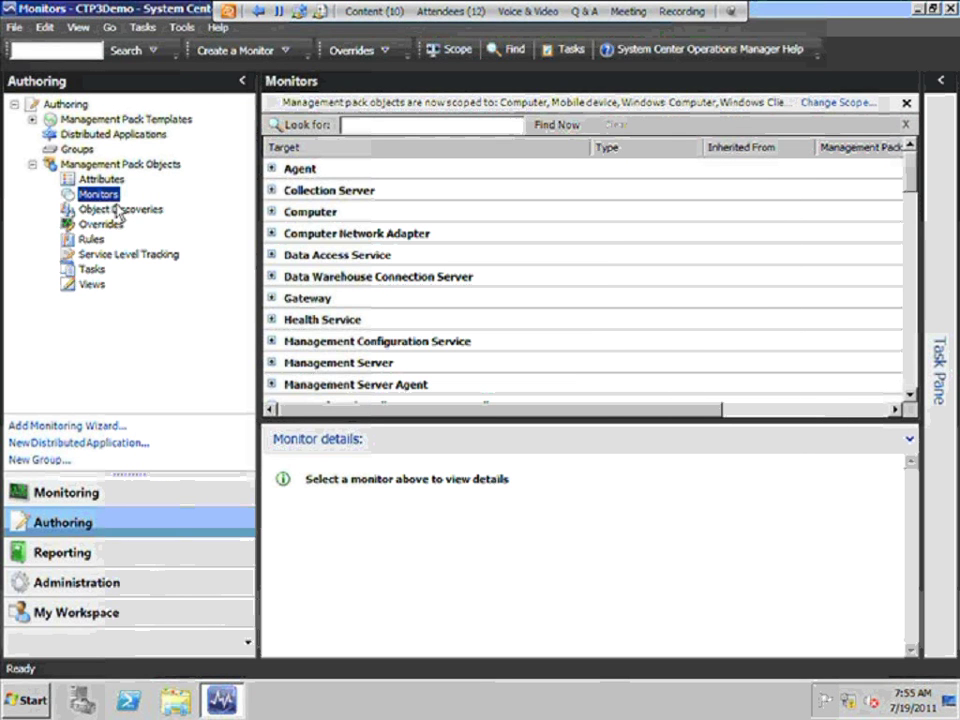
Start the Add Monitoring Wizard from the Web Application management pack template and choose Web Application as the monitoring type
left_click(33, 119)
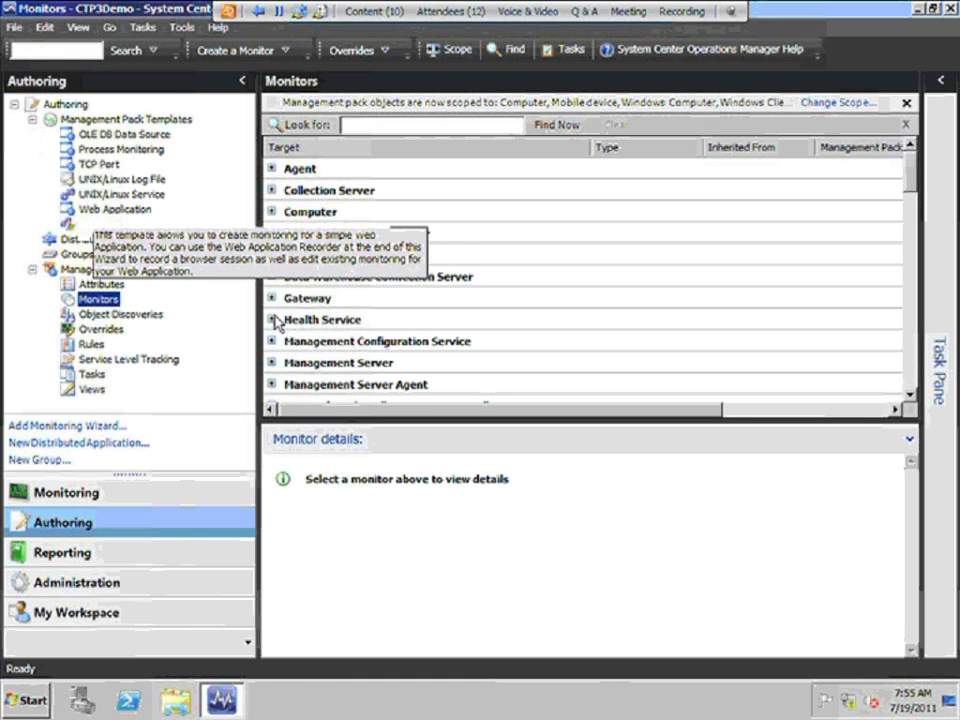
left_click(118, 213)
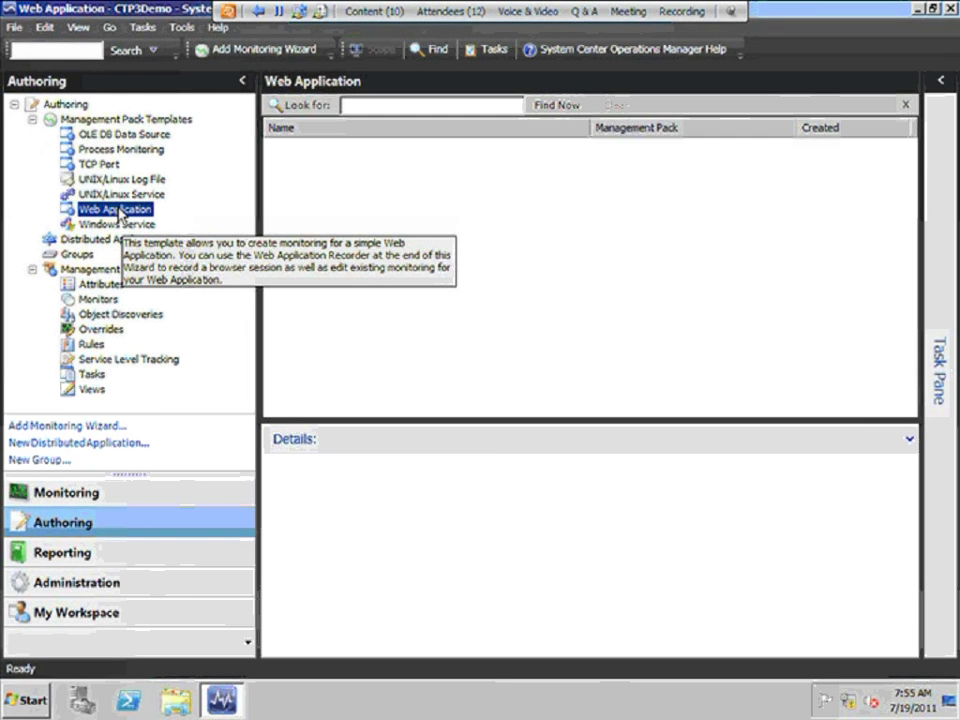
right_click(119, 214)
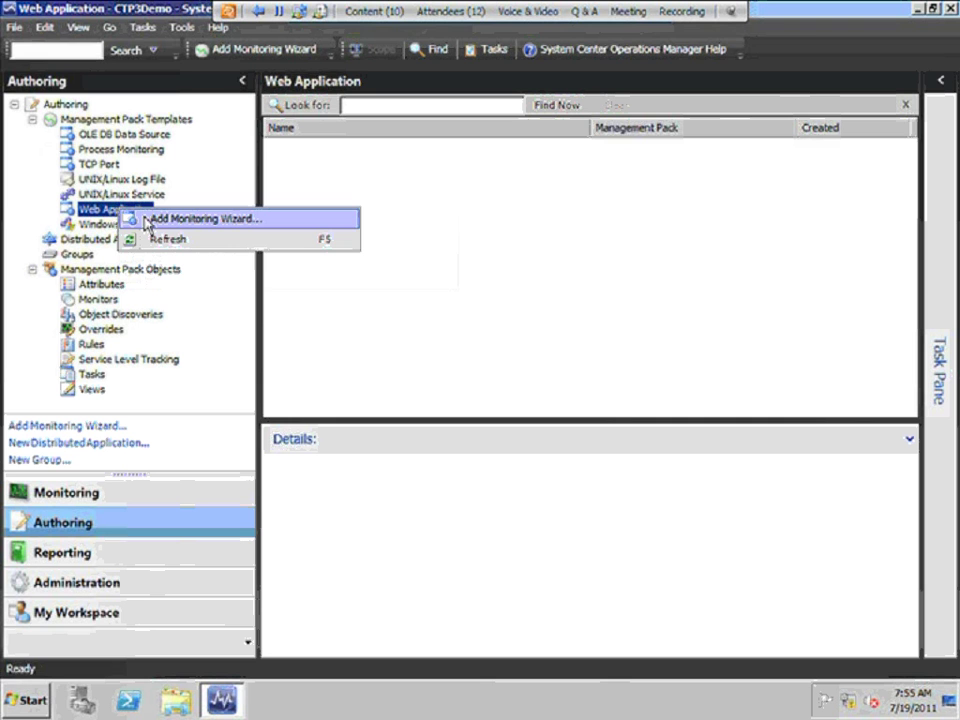
left_click(146, 218)
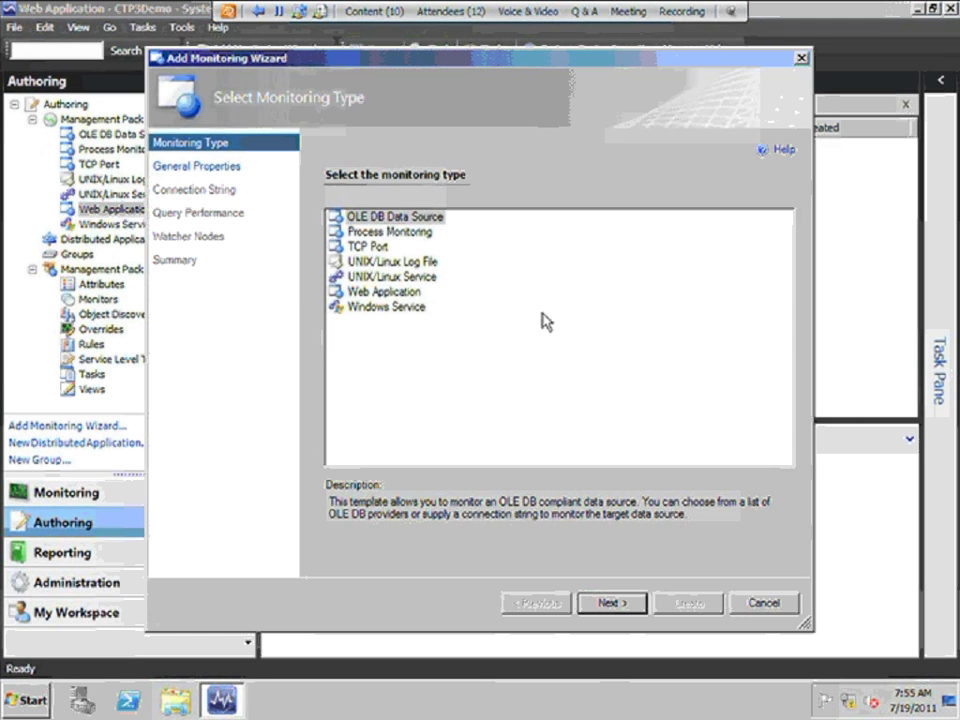
left_click(409, 294)
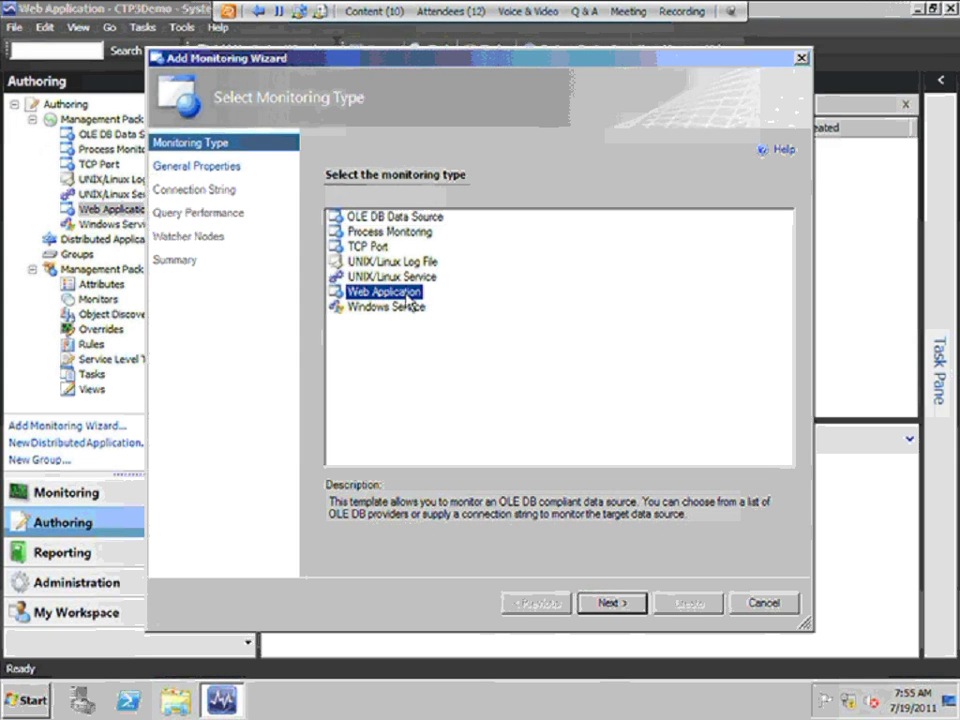
left_click(612, 603)
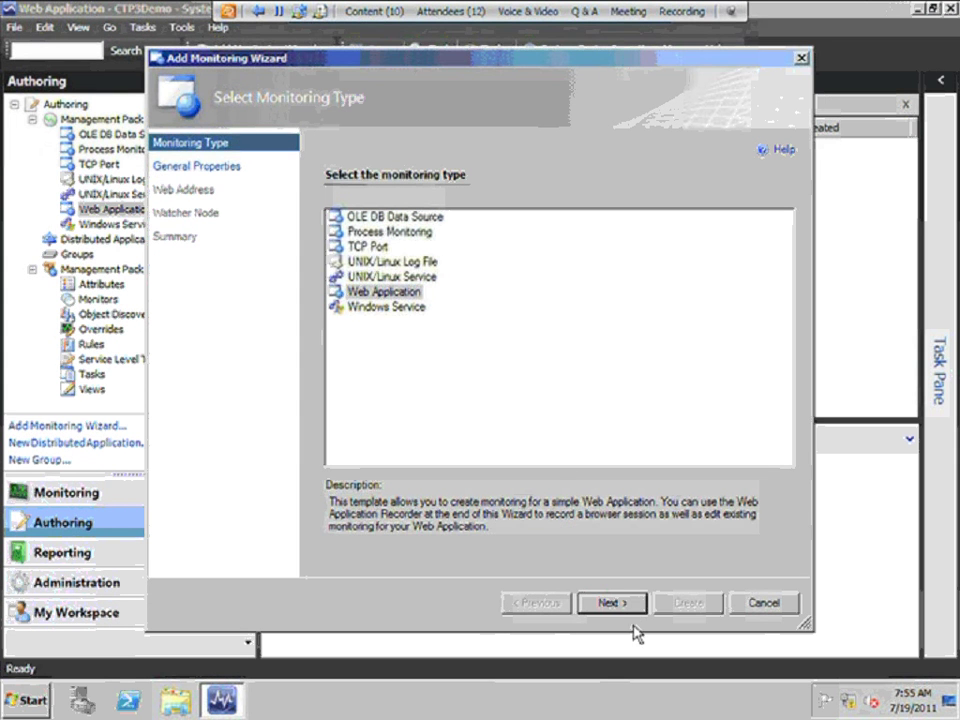
Name the web application monitor "aplicatie web din perspectiva client" and choose Aplicatie Web as its destination management pack
left_click(610, 603)
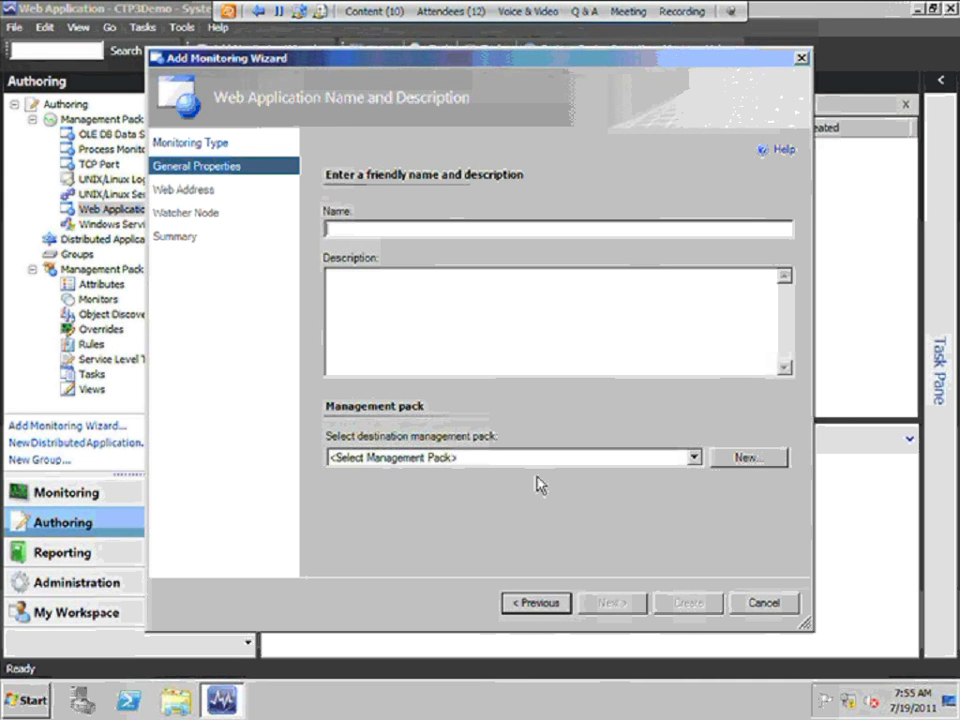
type("aplicatie web ")
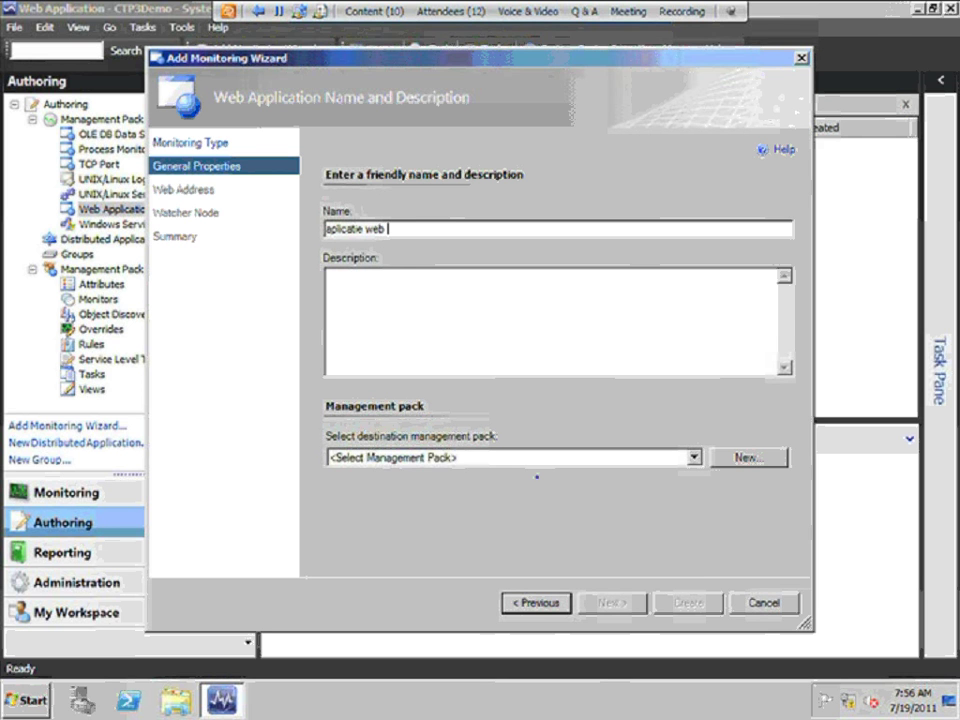
type("din ")
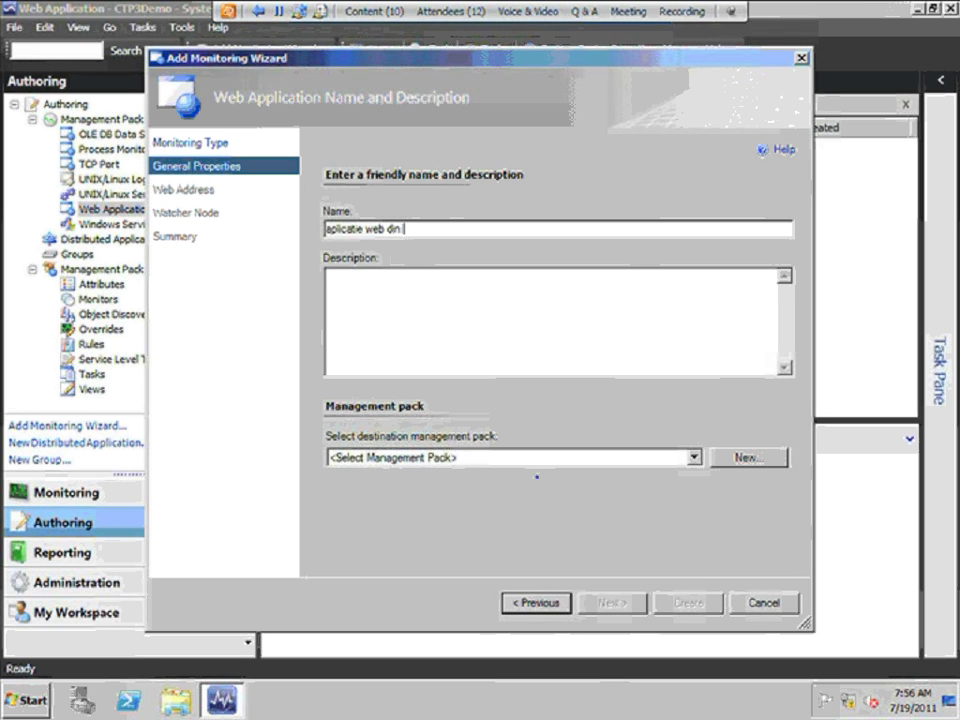
type("perspectiva cl")
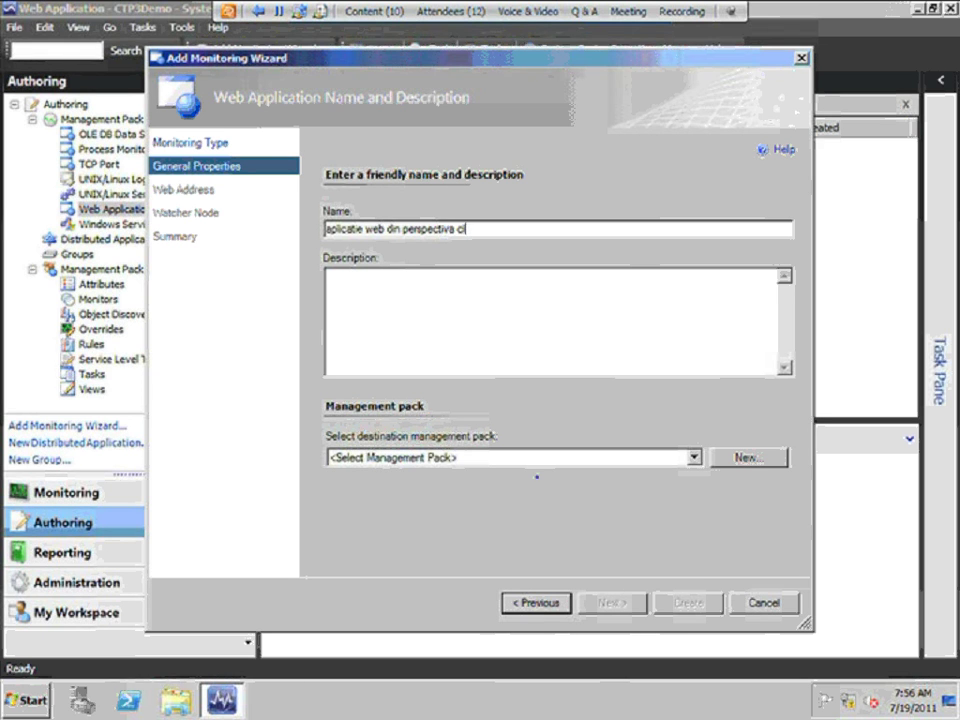
type("ient")
left_click(692, 457)
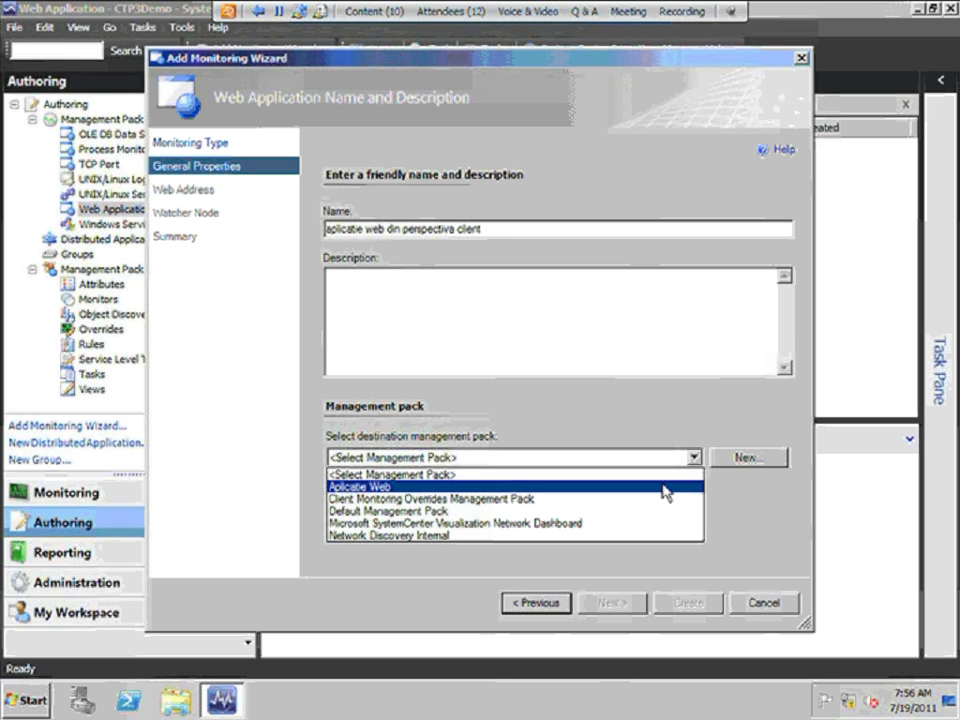
left_click(664, 488)
left_click(615, 603)
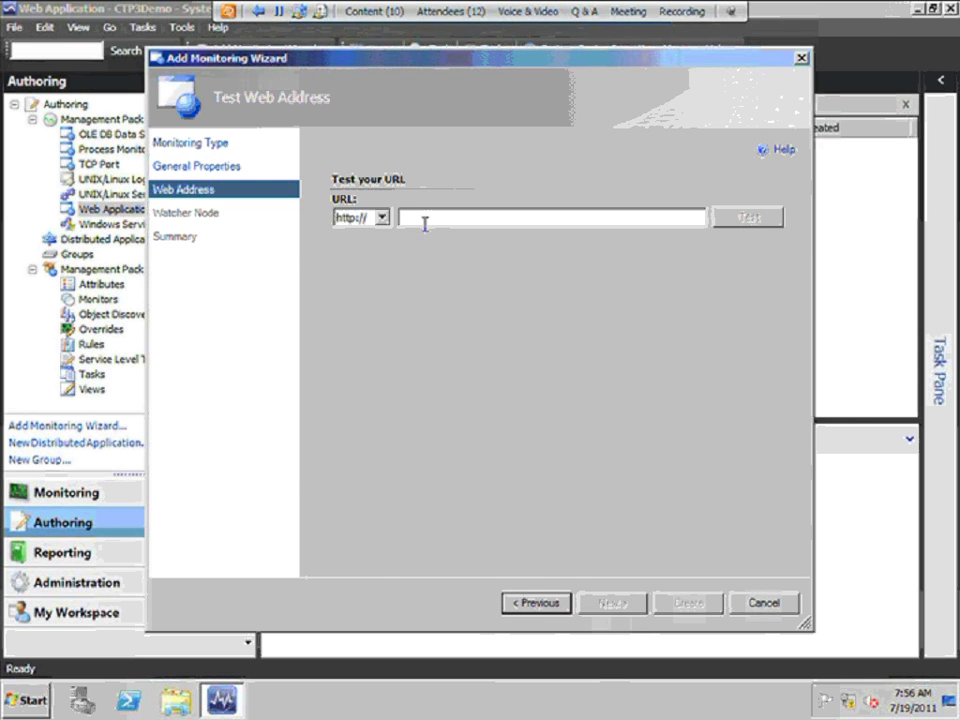
Check the computer name in the Windows system information and return to the monitoring wizard
key("super")
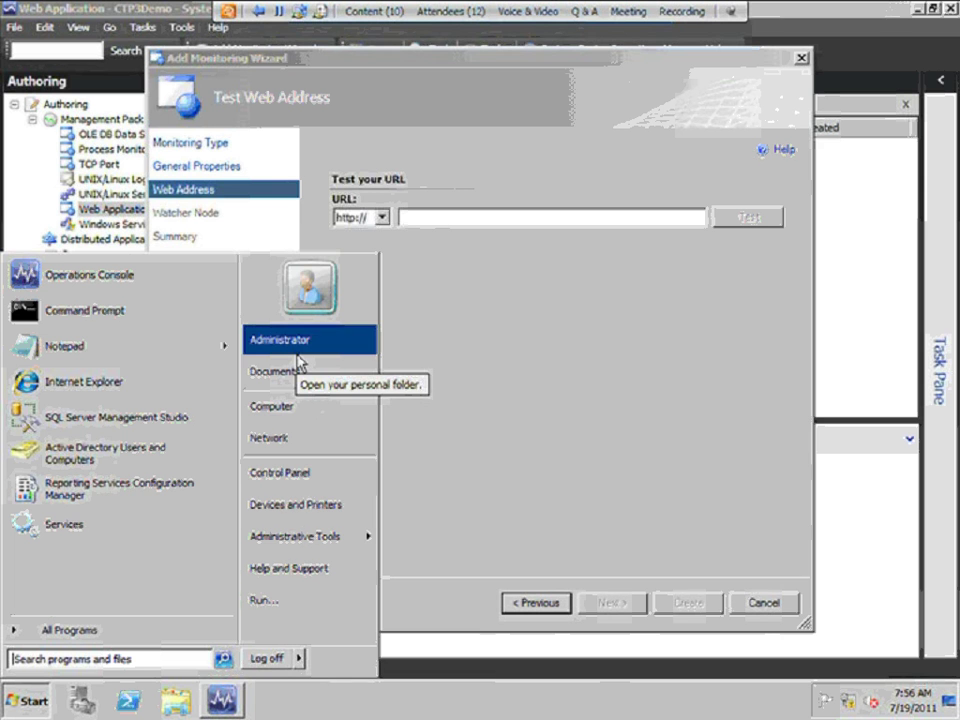
right_click(300, 407)
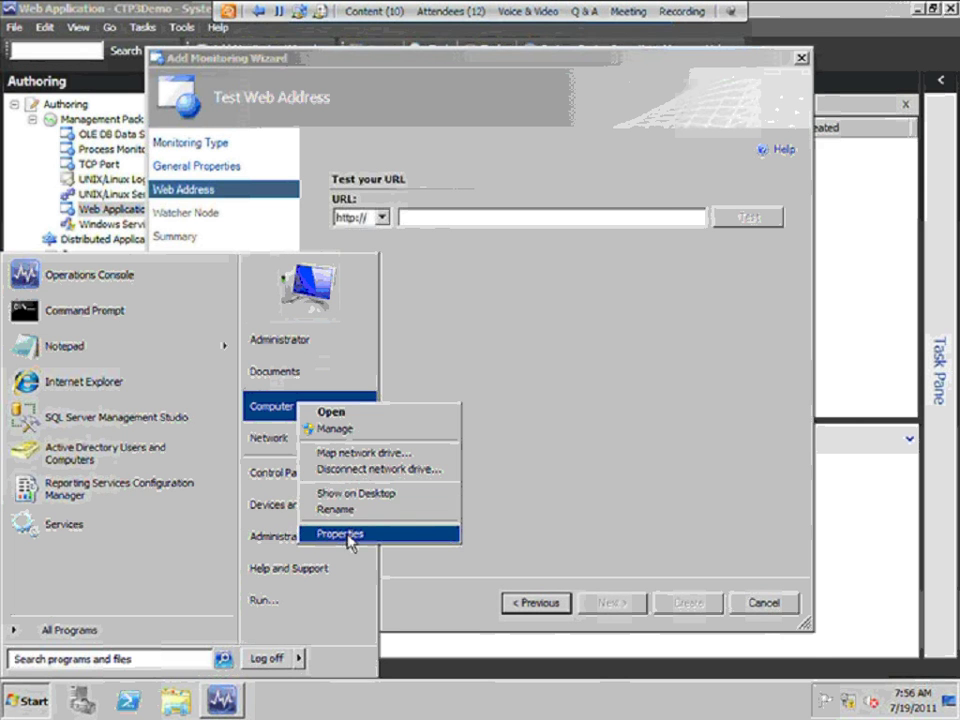
key("Escape")
mouse_move(350, 537)
key("super+Pause")
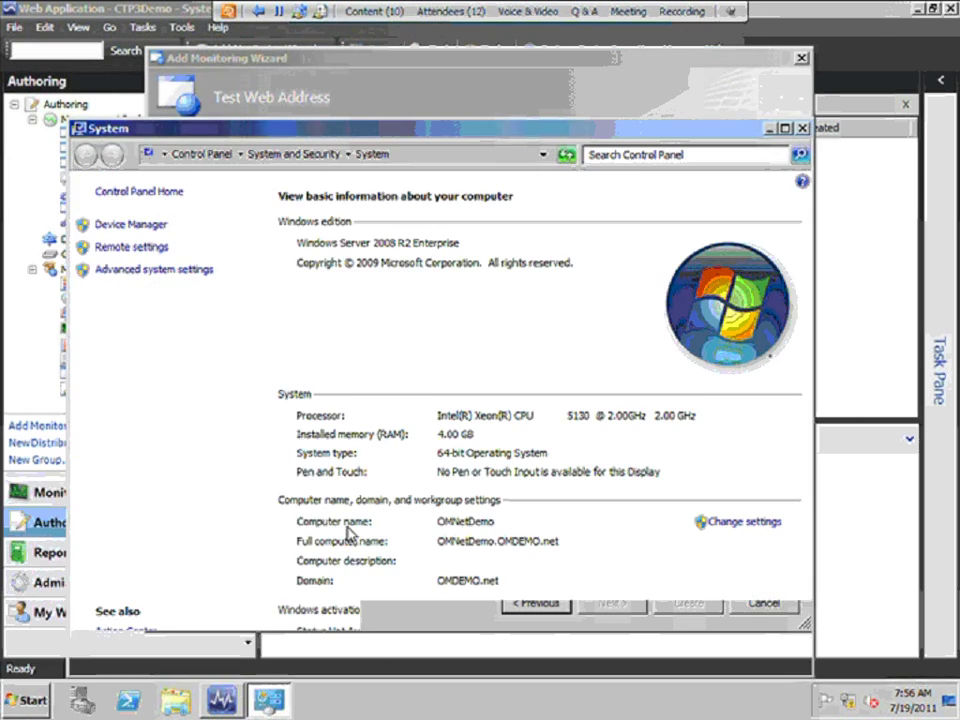
left_click(800, 128)
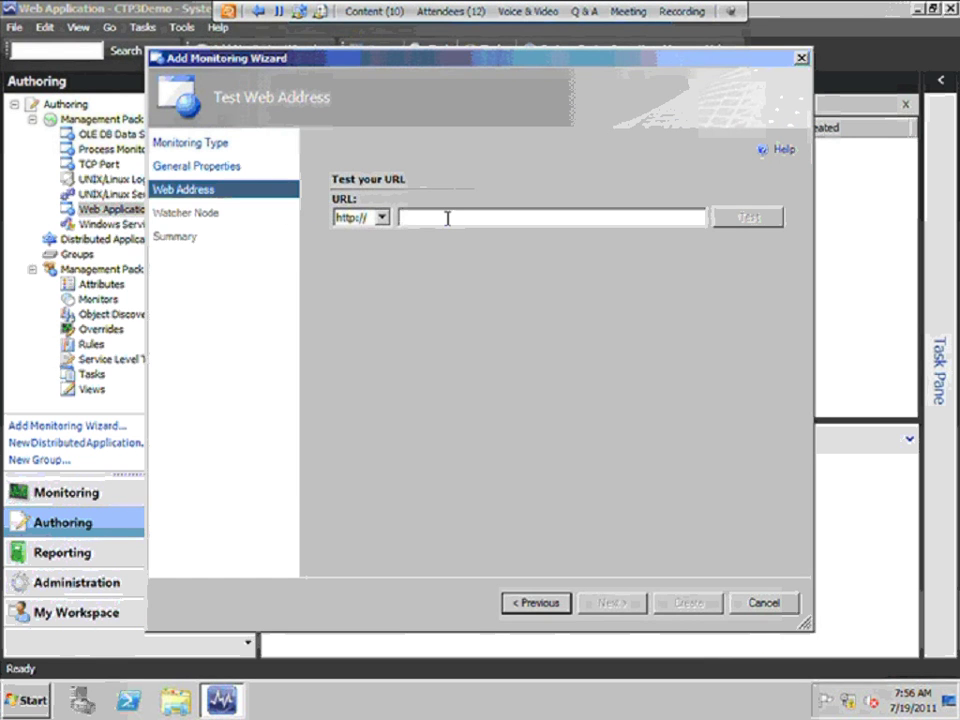
type("omnet")
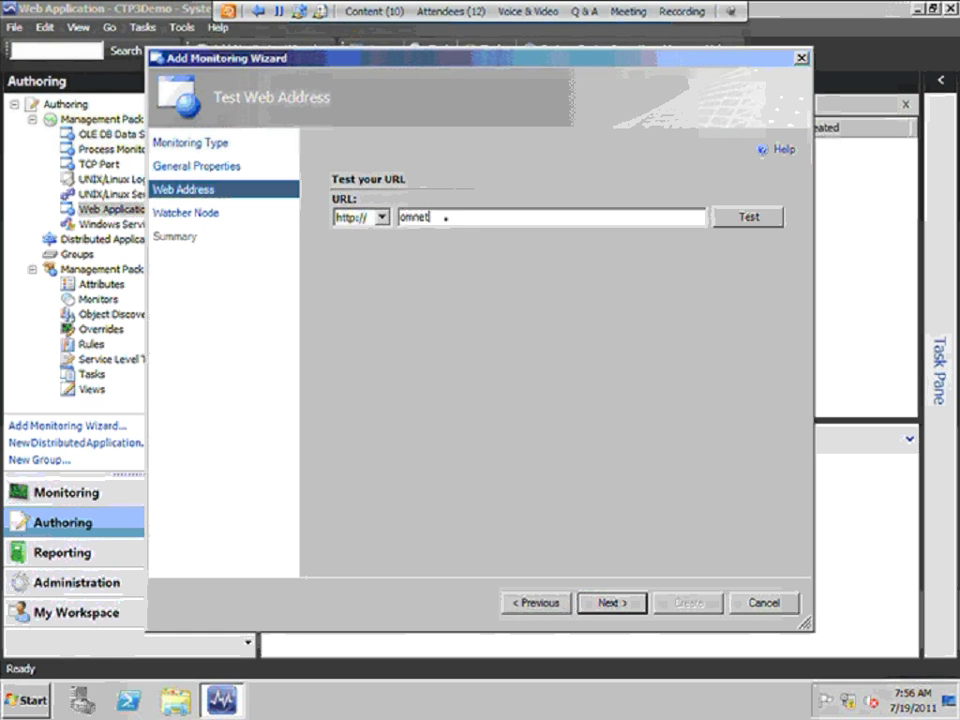
type("demo")
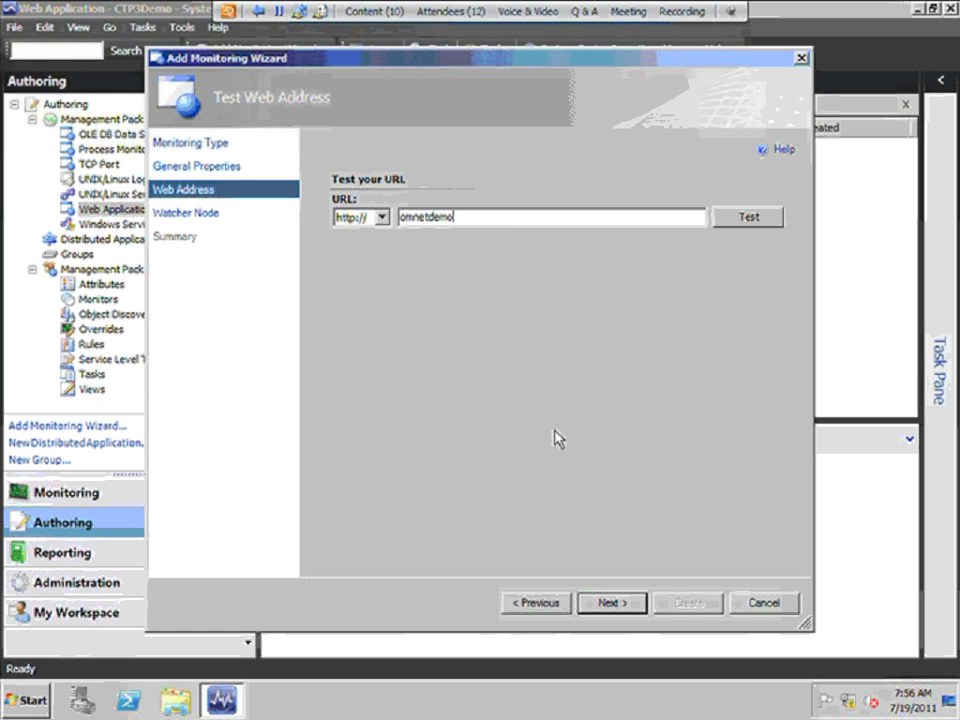
left_click(613, 603)
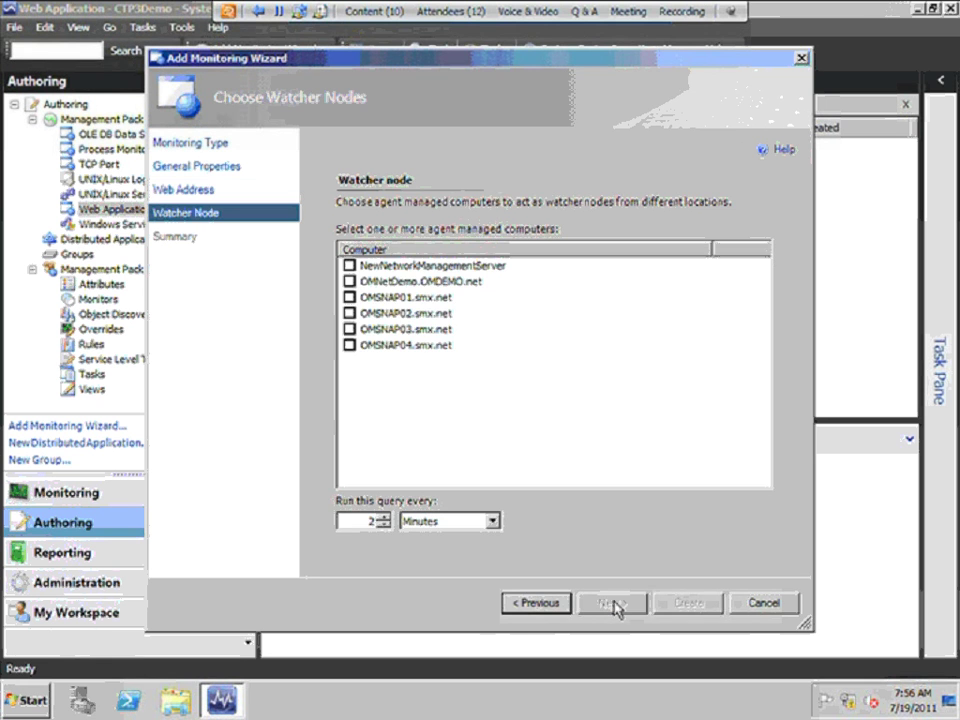
Select OMNetDemo.OMDEMO.net as the watcher node, keep the default query interval and create the web application monitor
left_click(349, 282)
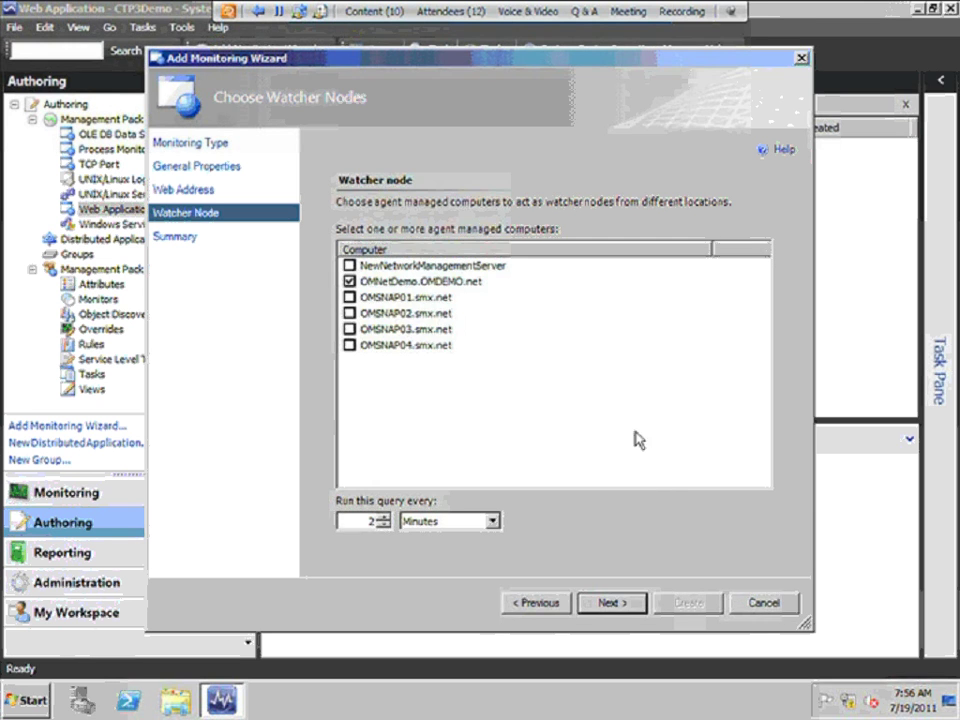
left_click(636, 604)
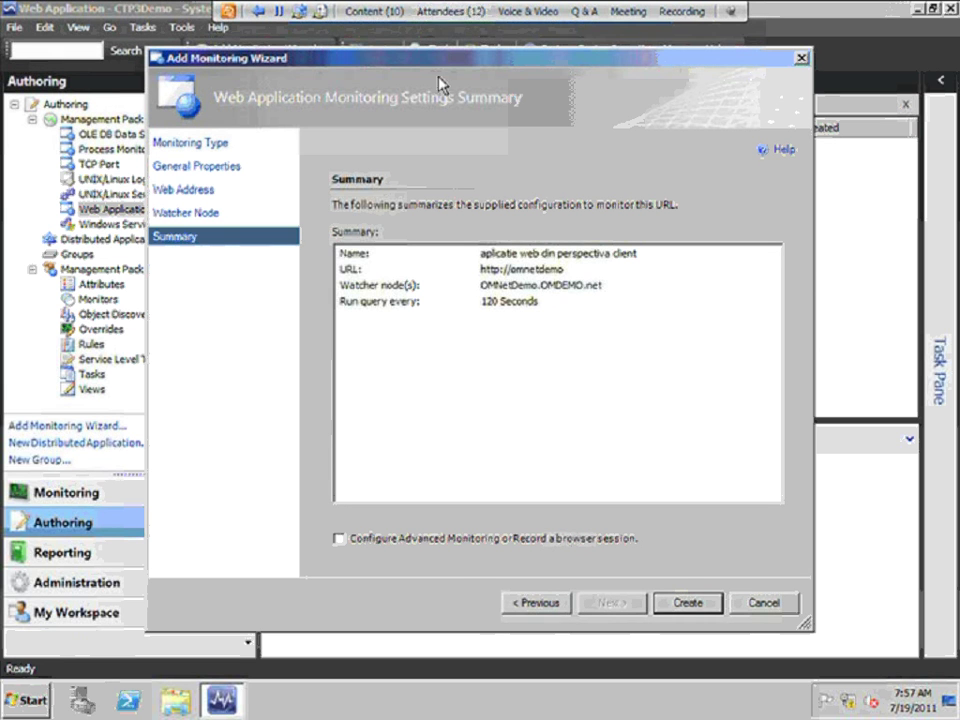
left_click(694, 612)
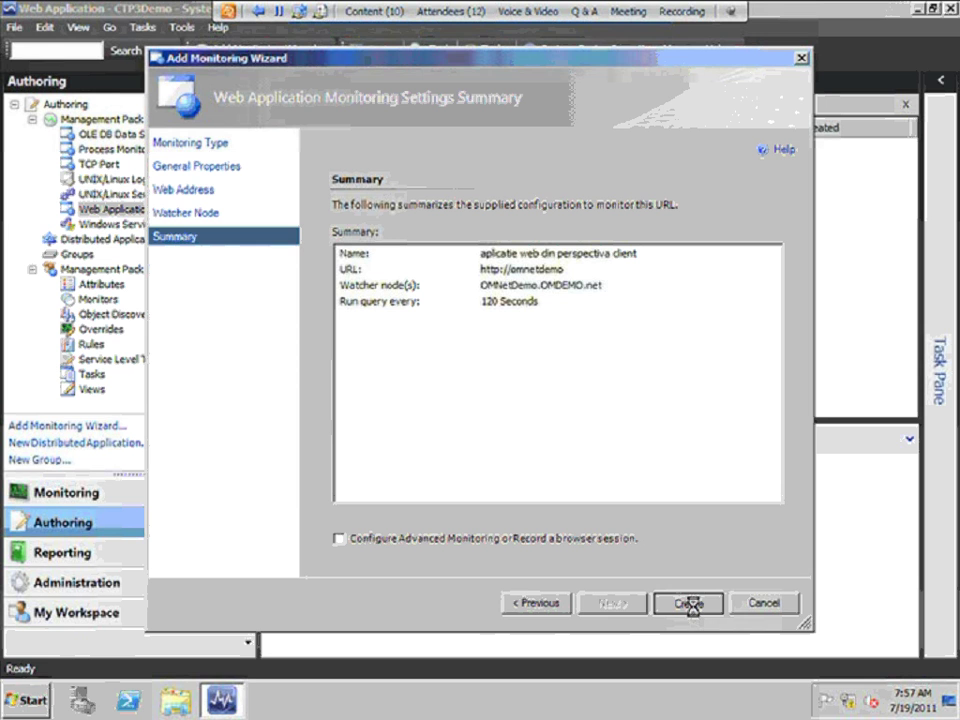
left_click(690, 604)
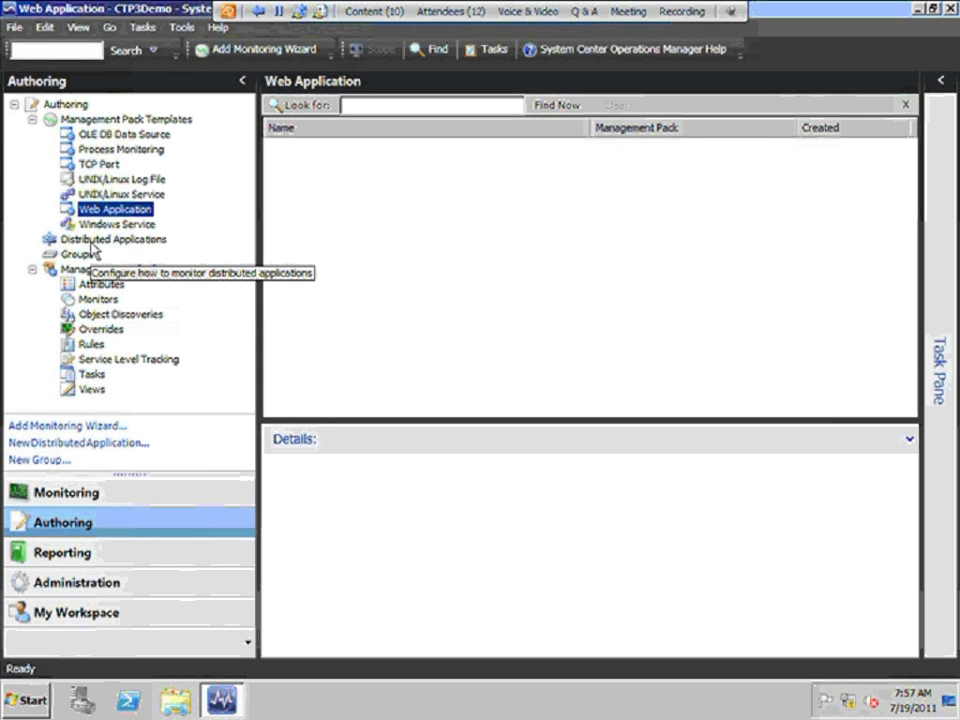
Create a distributed application named Aplicatie Web from the Line of Business Web Application template, saved to the Aplicatie Web management pack
left_click(93, 245)
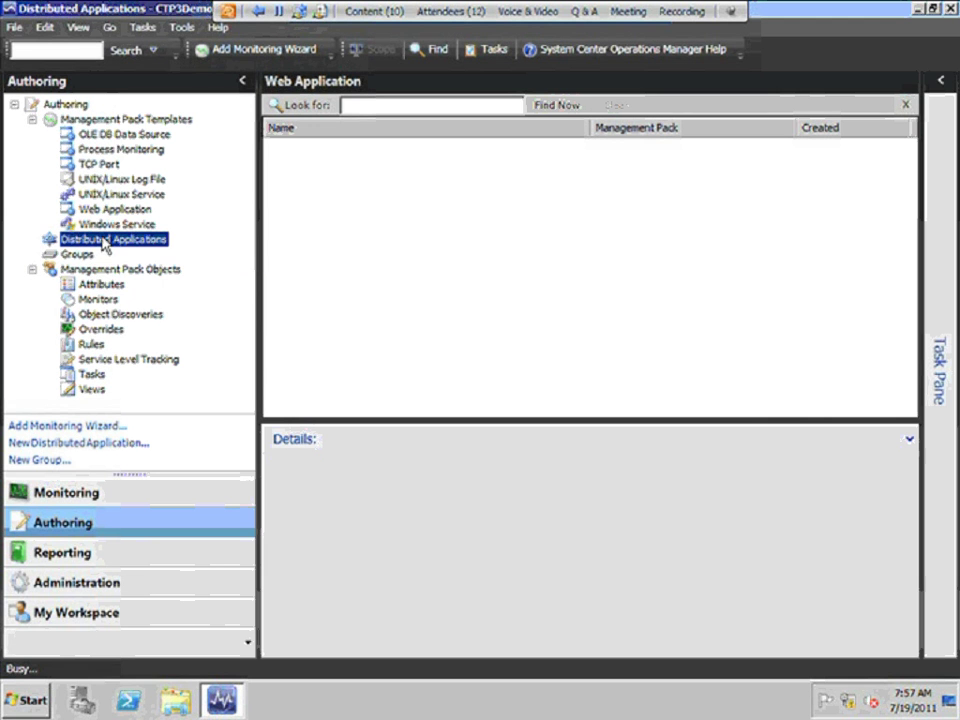
right_click(104, 243)
left_click(137, 250)
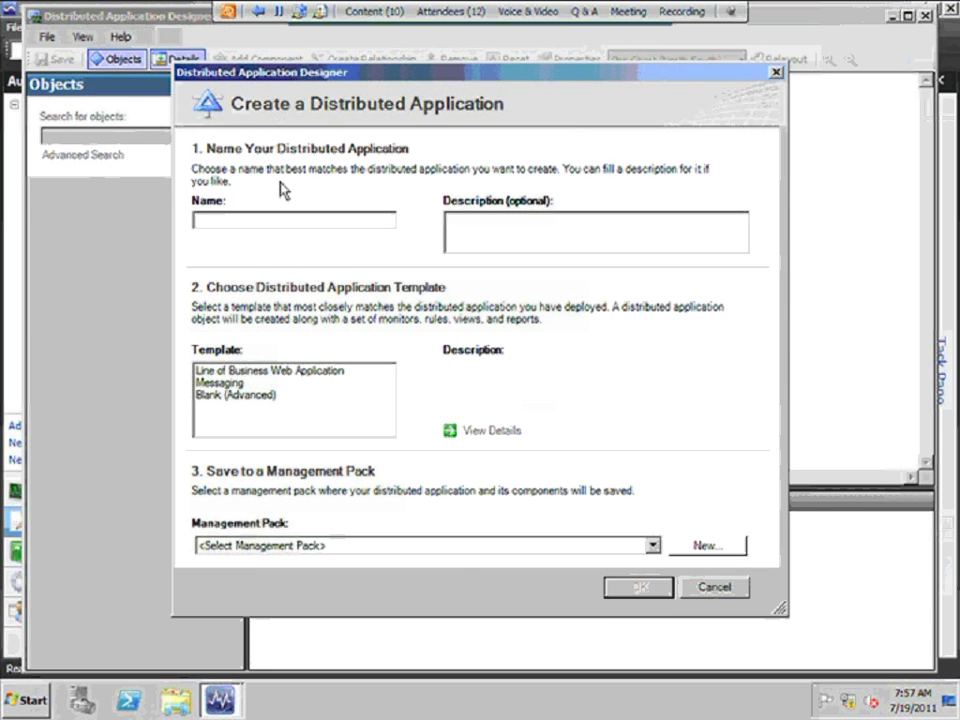
type("Aplicatie")
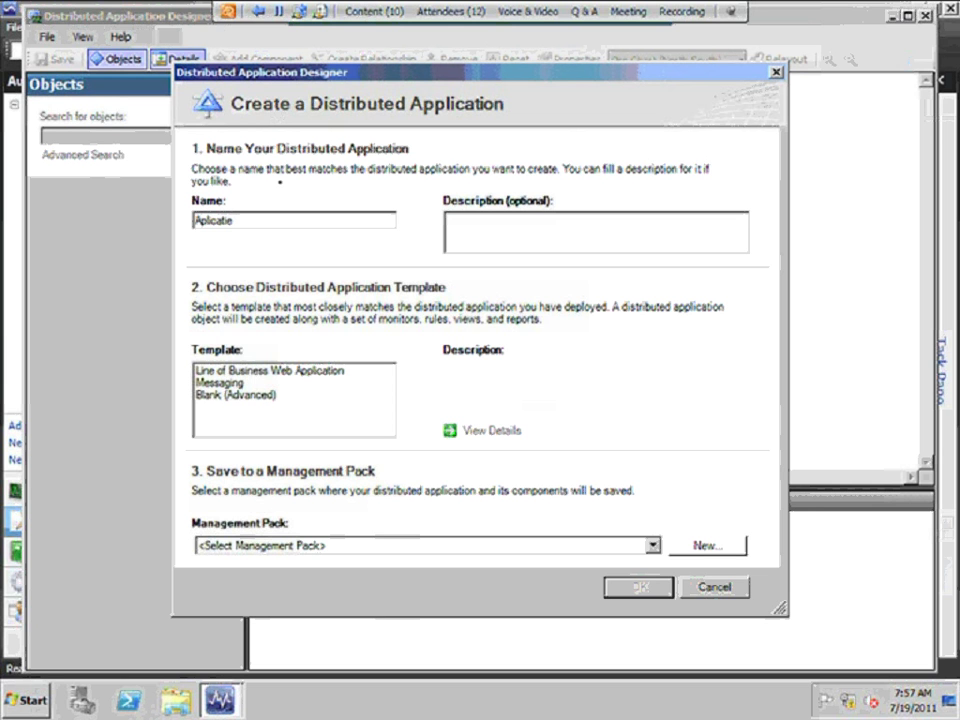
type(" Web")
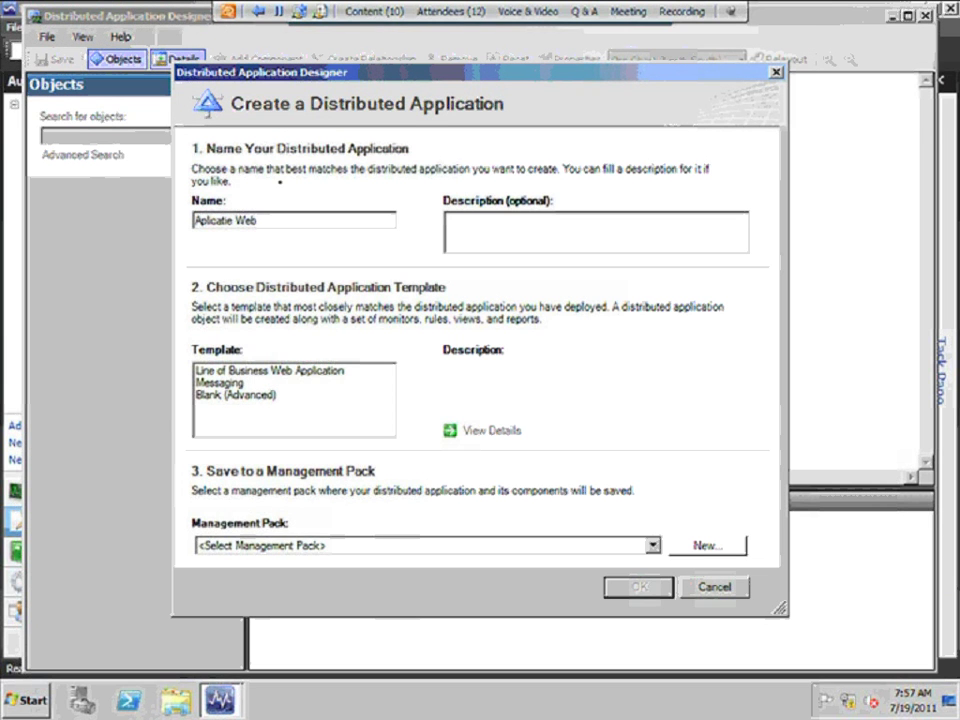
left_click(253, 375)
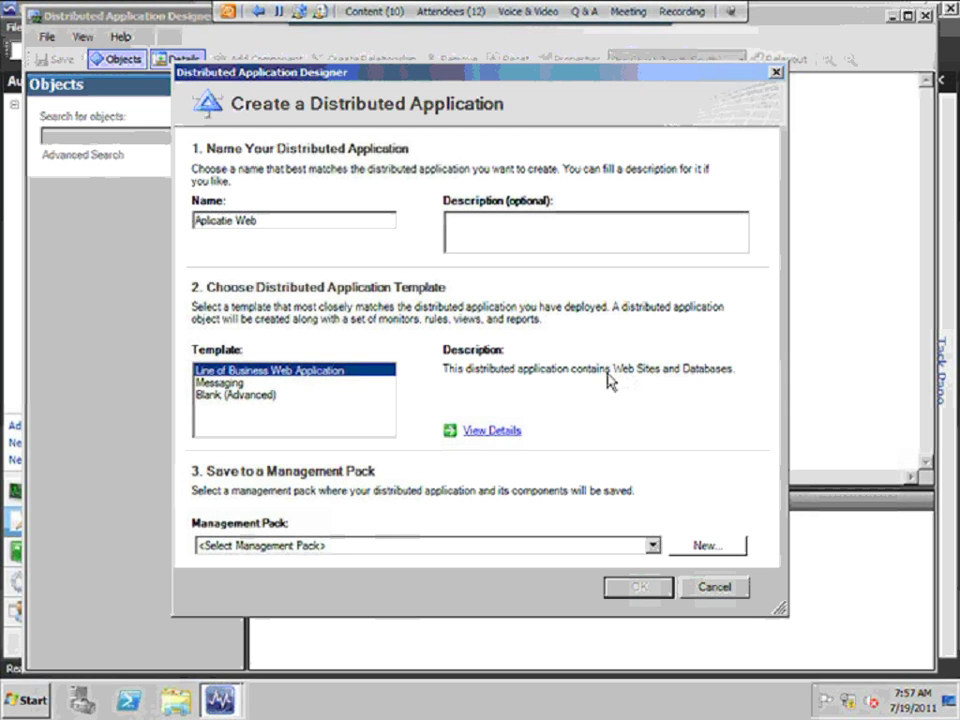
left_click(652, 546)
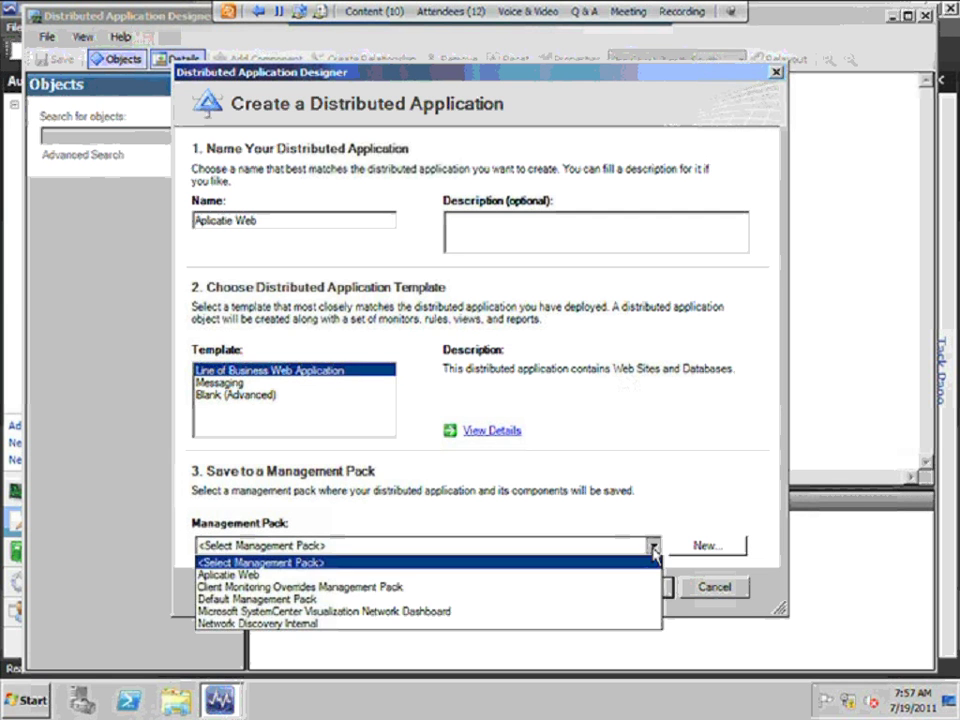
left_click(492, 576)
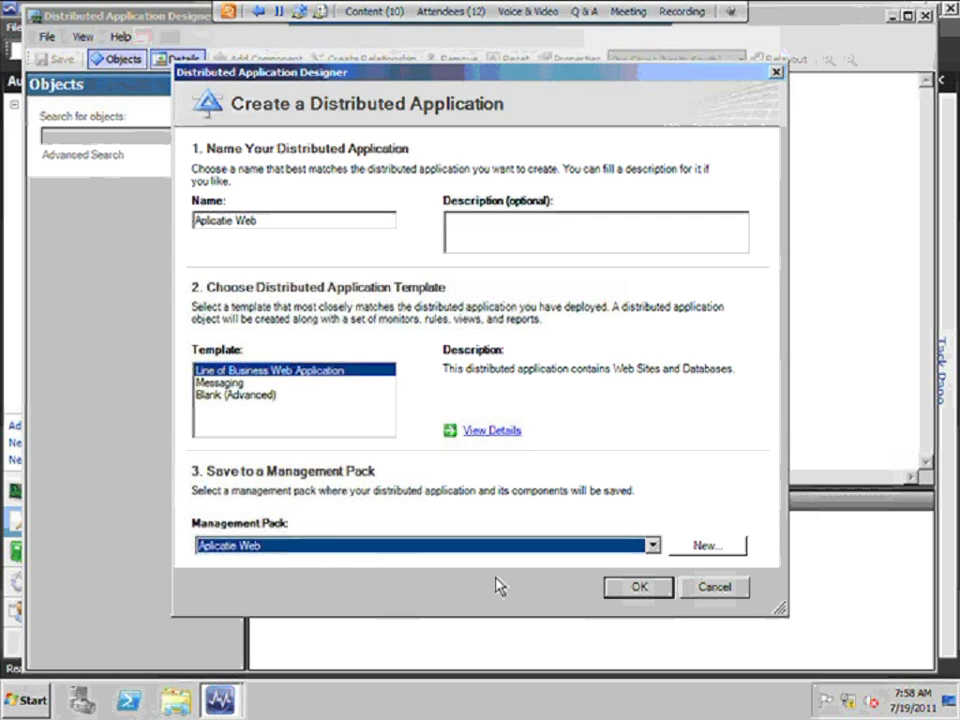
left_click(658, 589)
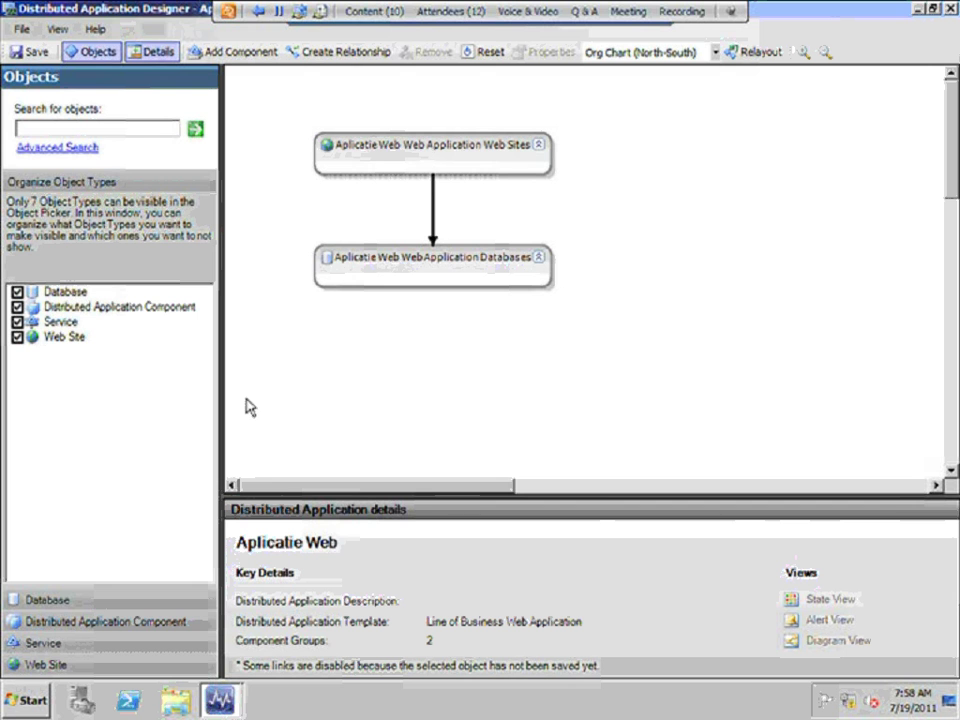
Examine the available Database, Distributed Application Component, Service and Web Site objects for the distributed application
left_click(118, 603)
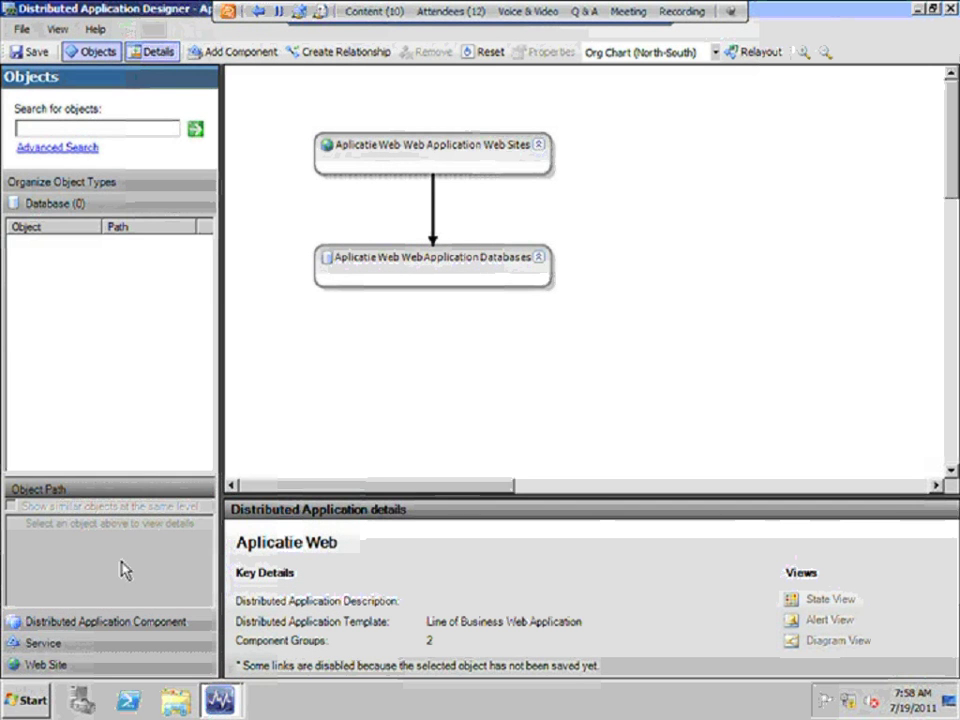
left_click(127, 624)
left_click(115, 642)
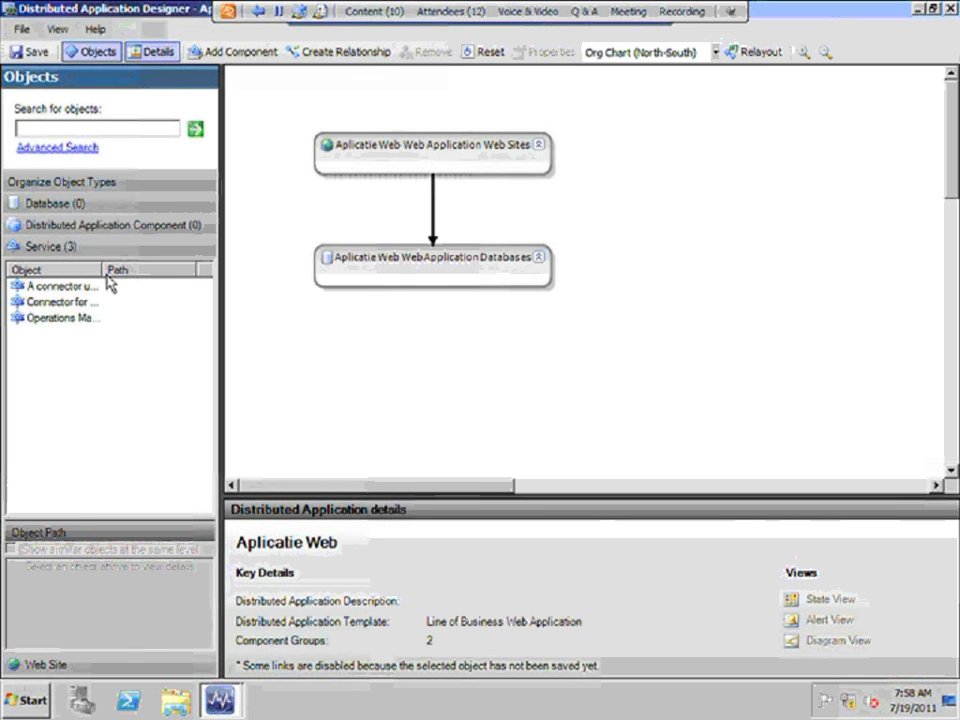
left_click(118, 663)
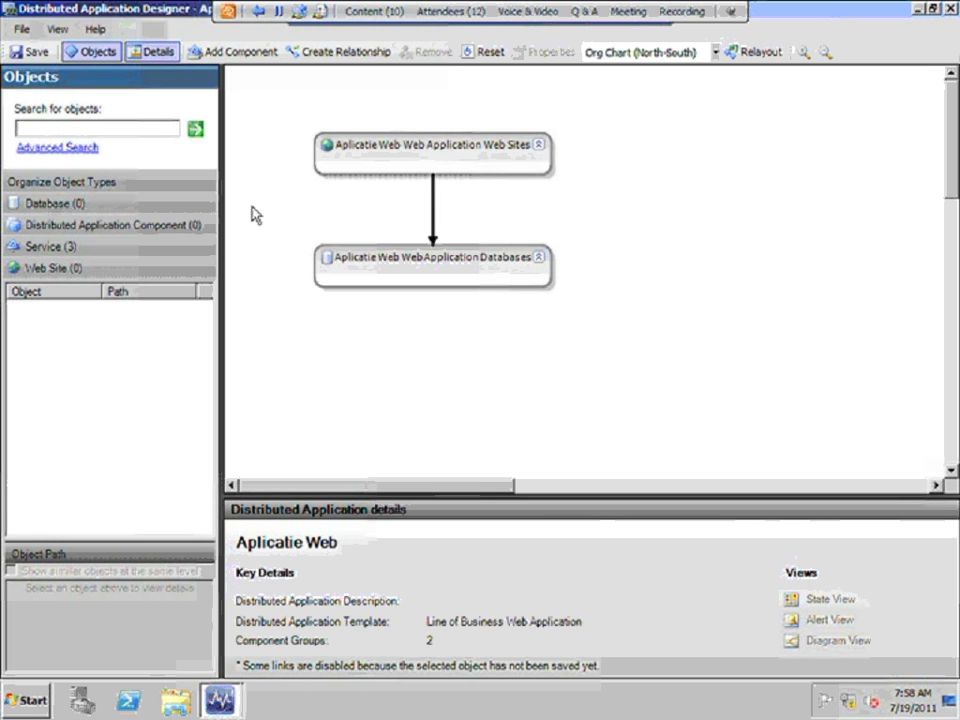
Start a new component group named Client and restrict it to objects of specific types
left_click(232, 52)
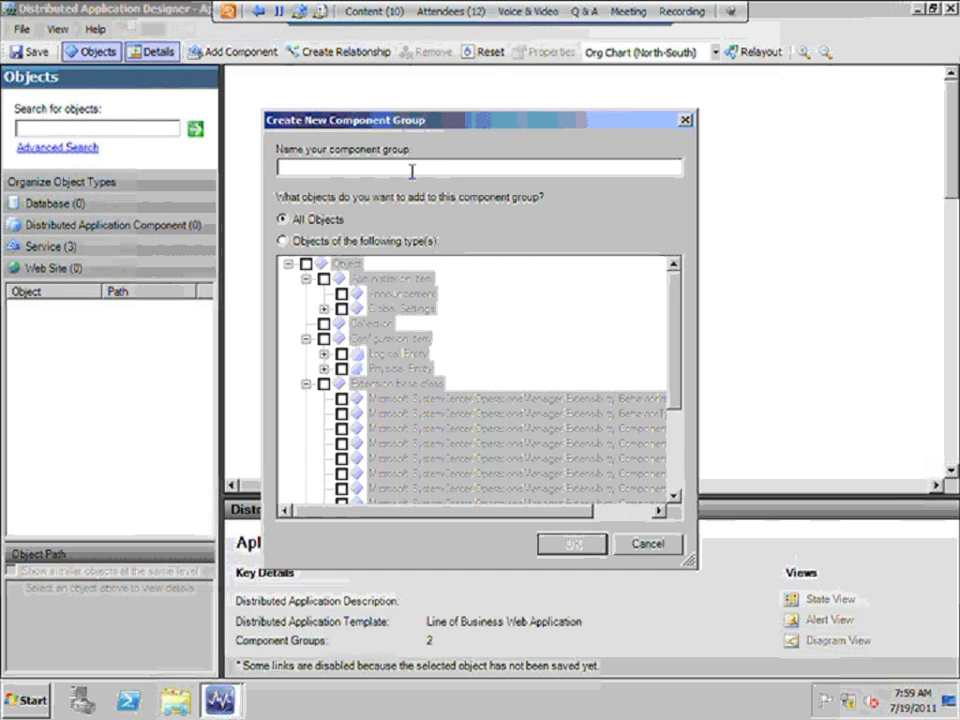
type("Clie")
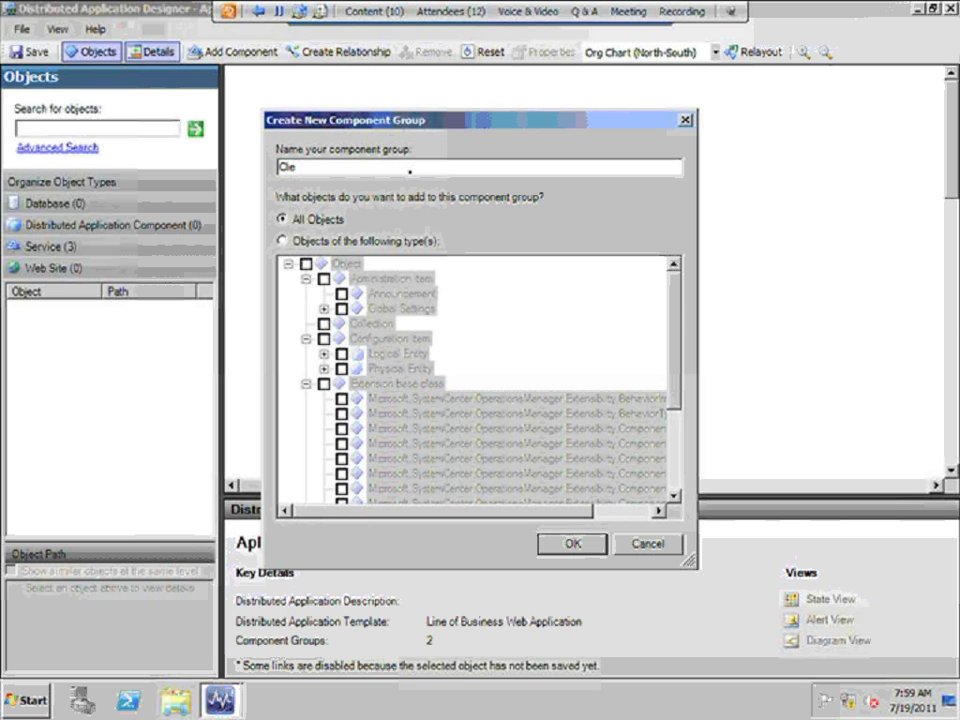
type("nt")
left_click(283, 242)
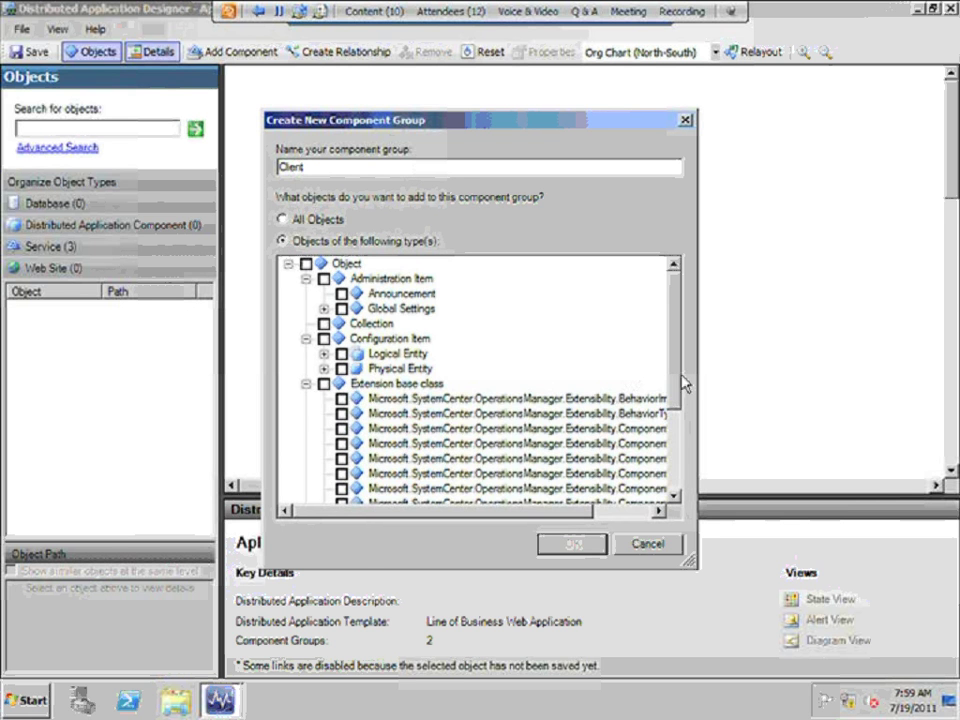
Restrict the Client component group to Perspective objects under Logical Entity and create the group
left_click_drag(677, 377, 664, 345)
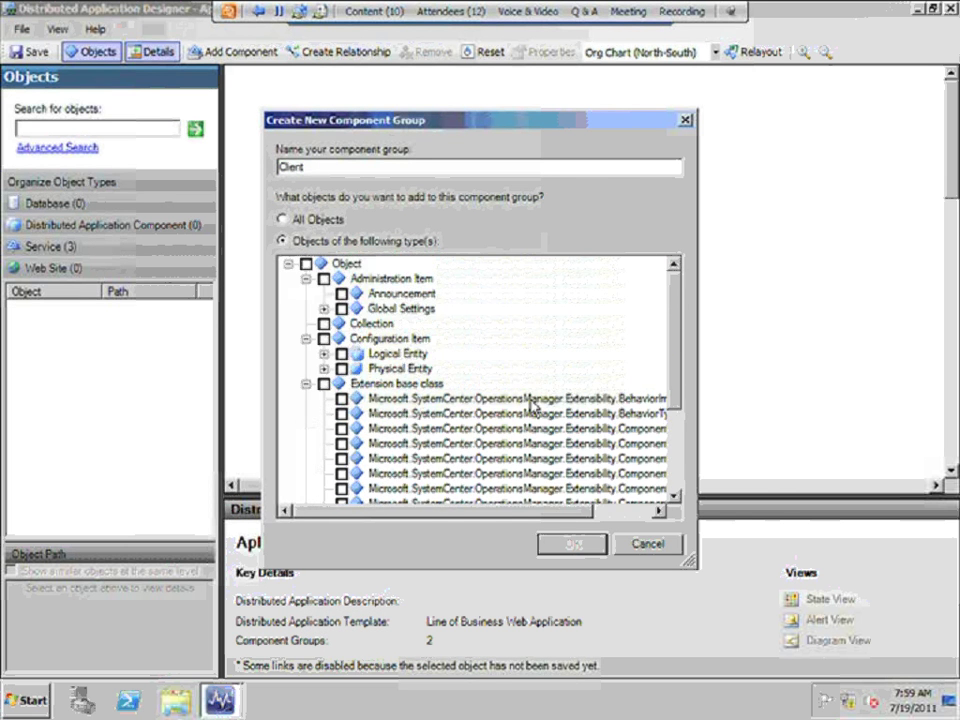
left_click(323, 353)
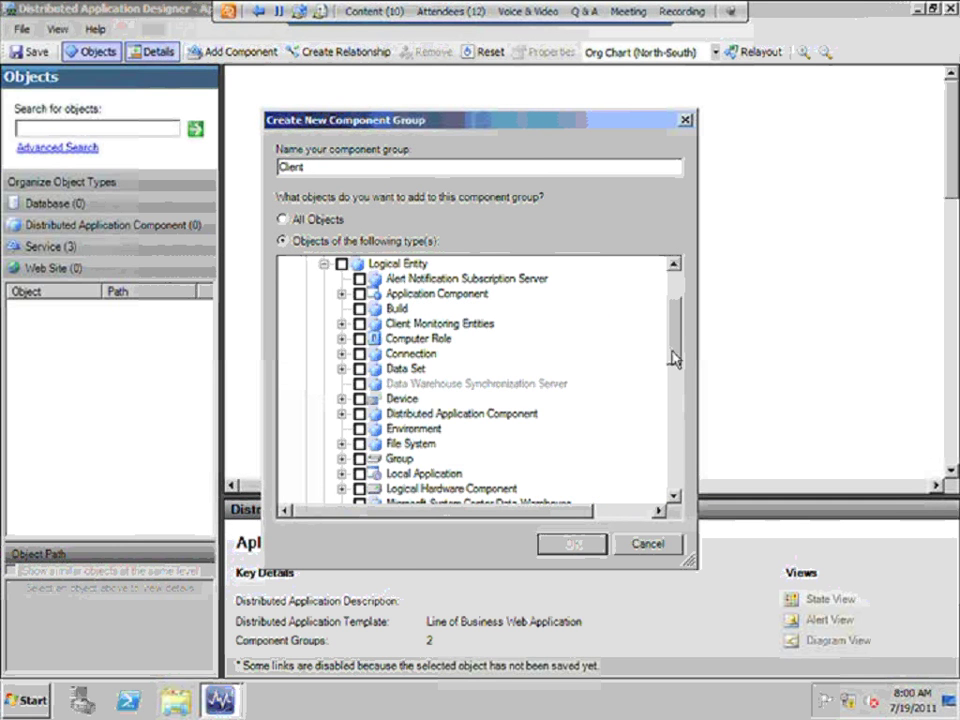
left_click_drag(674, 354, 672, 392)
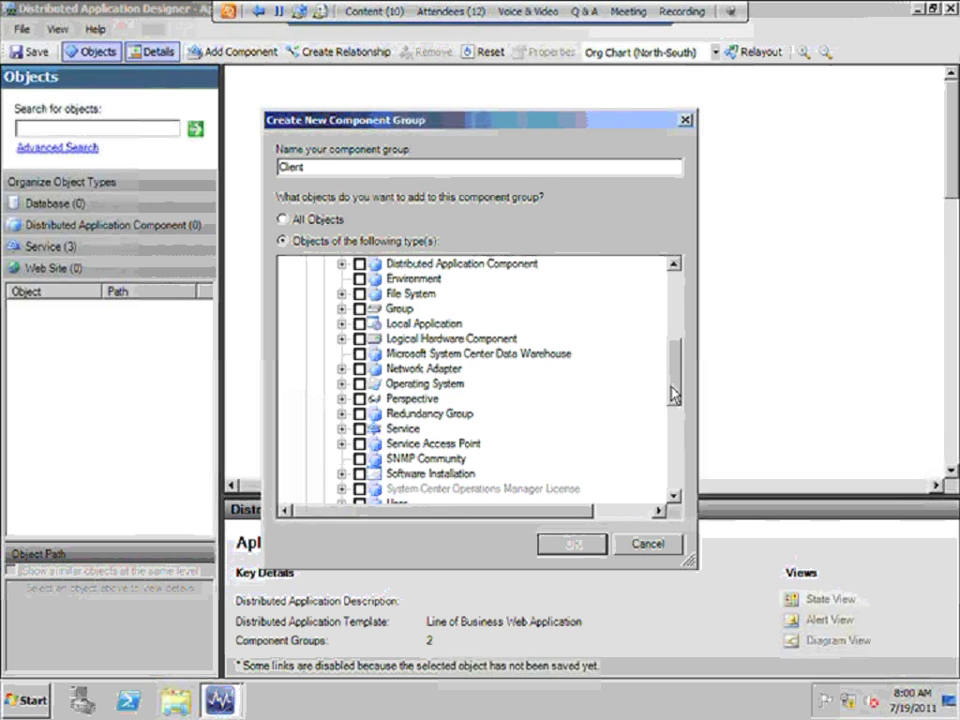
left_click(393, 400)
left_click(342, 398)
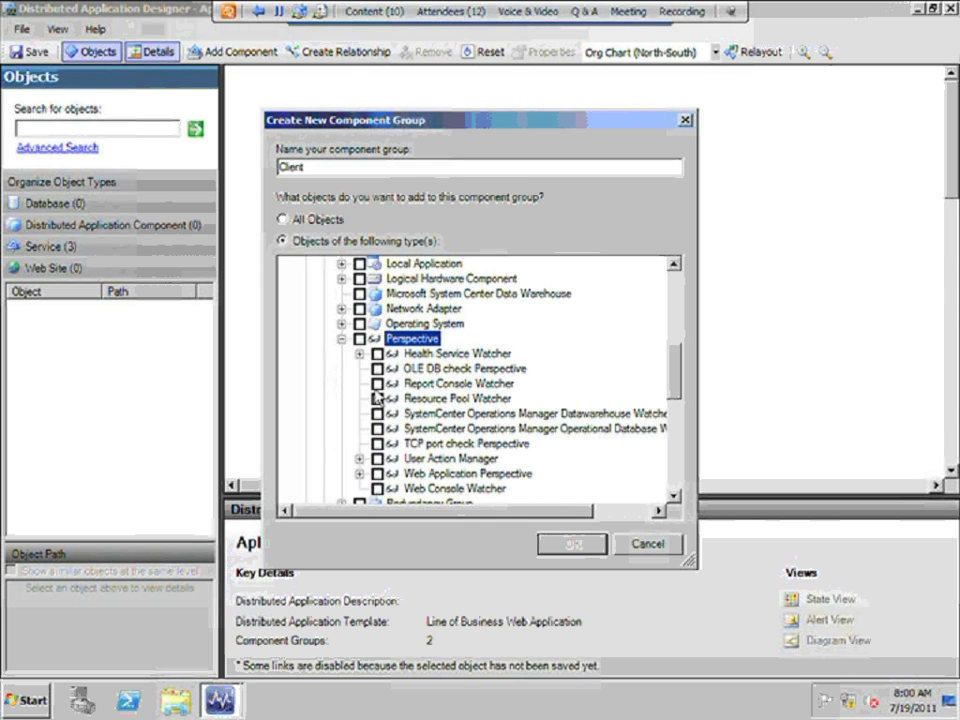
left_click(359, 339)
left_click(566, 545)
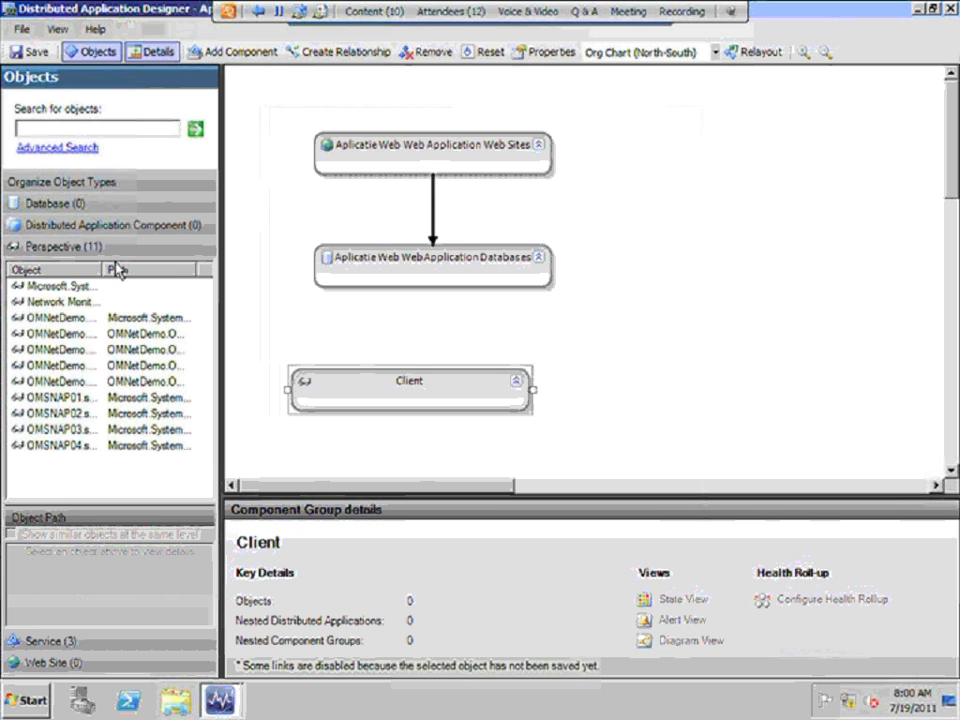
Move the Client group beside the Aplicatie Web Web Application Web Sites group and create a relationship from Client to it
left_click_drag(410, 372, 760, 138)
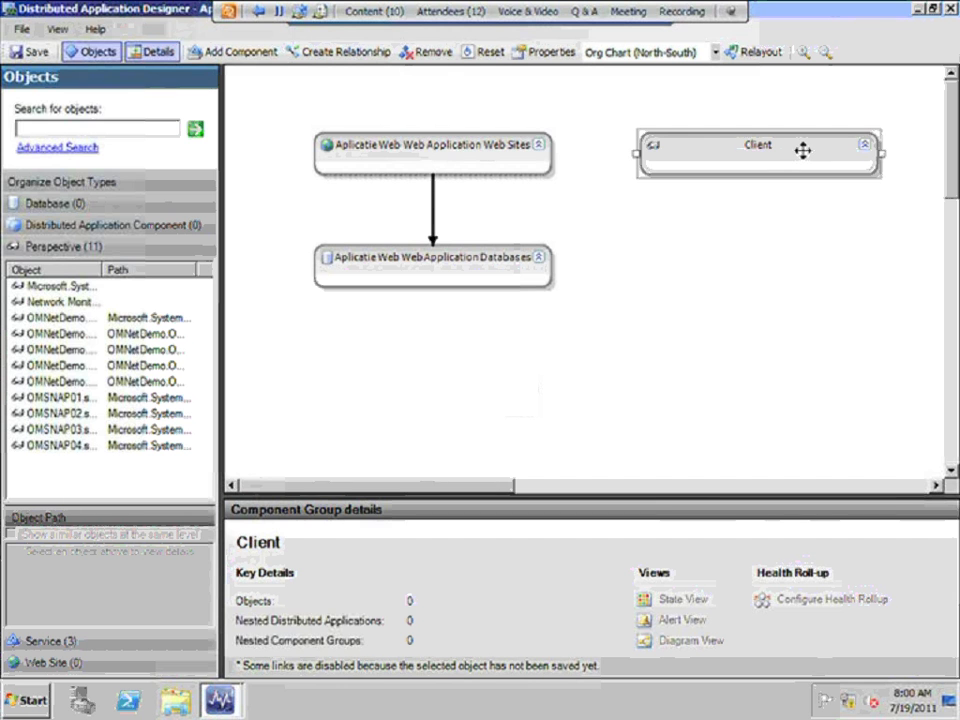
left_click(274, 107)
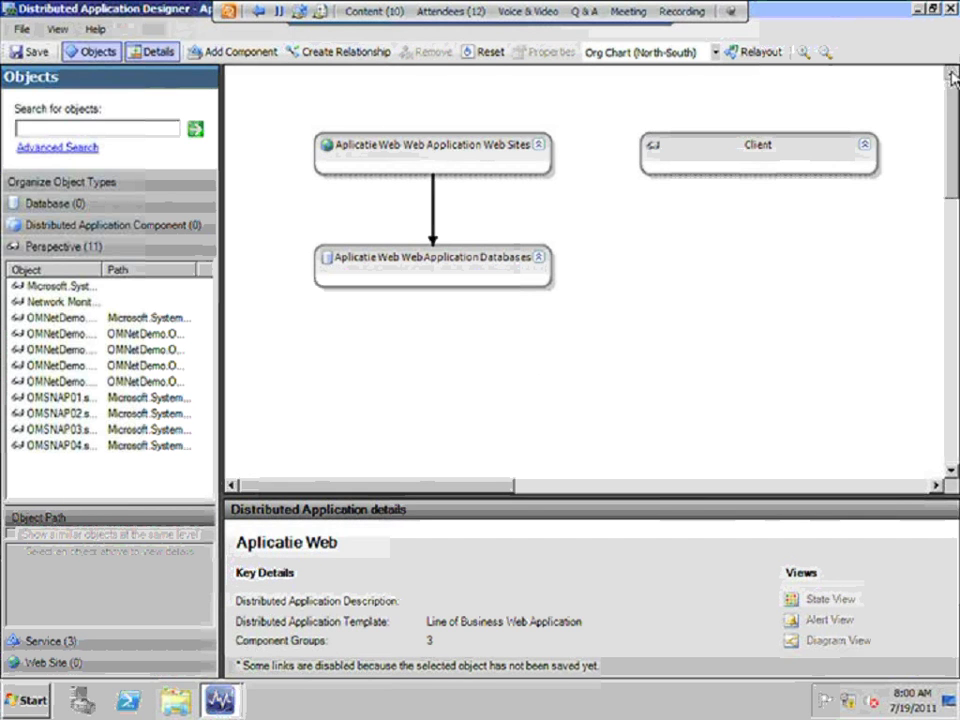
left_click(340, 51)
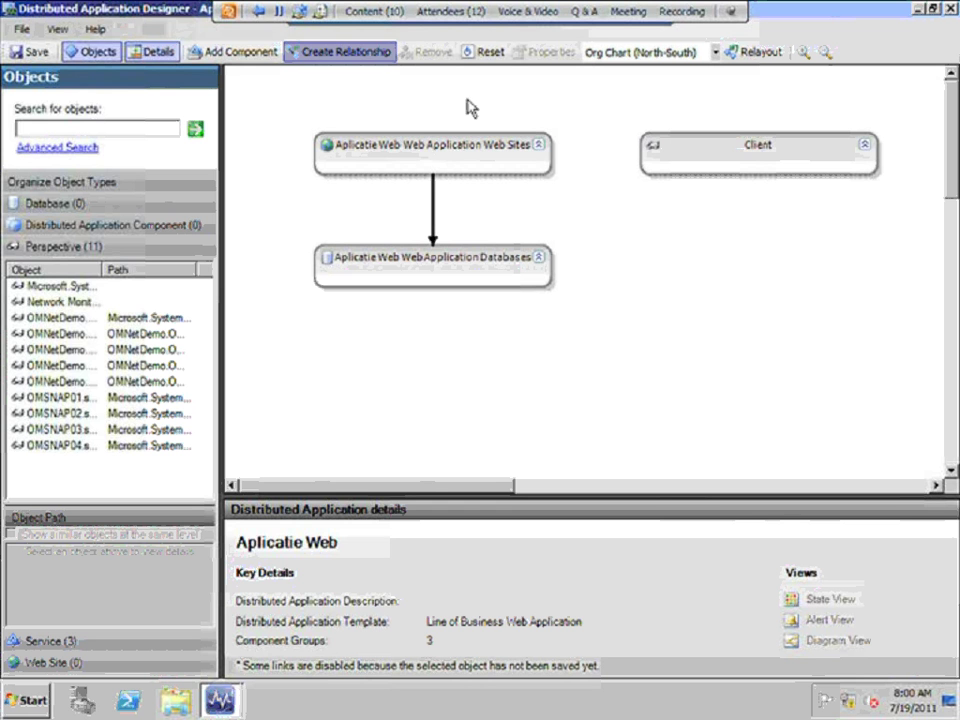
left_click(652, 152)
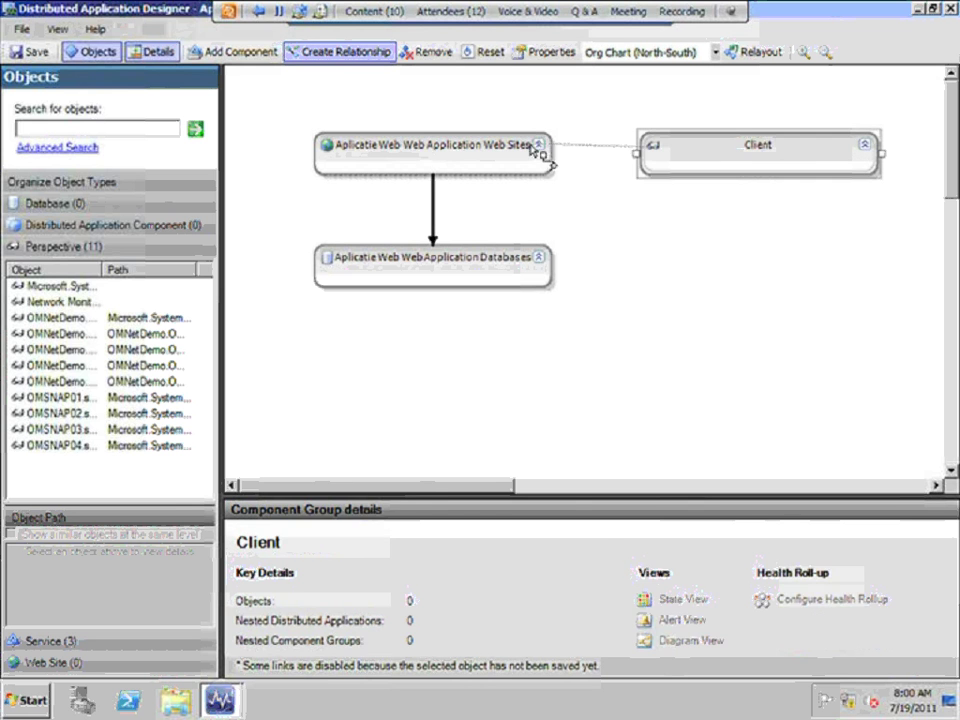
left_click(531, 152)
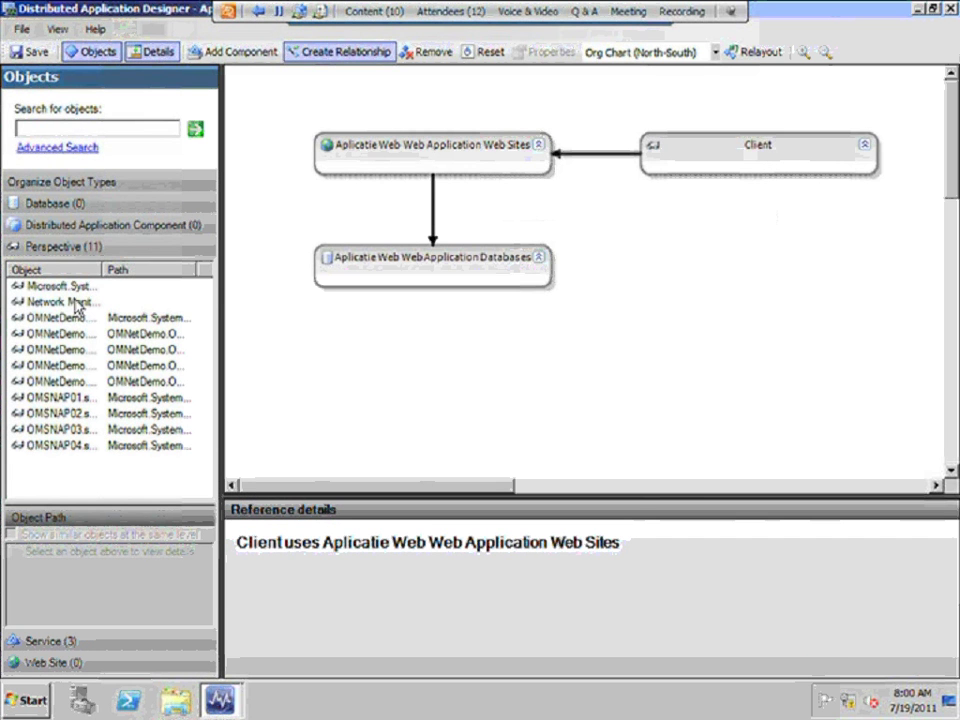
left_click_drag(103, 270, 125, 270)
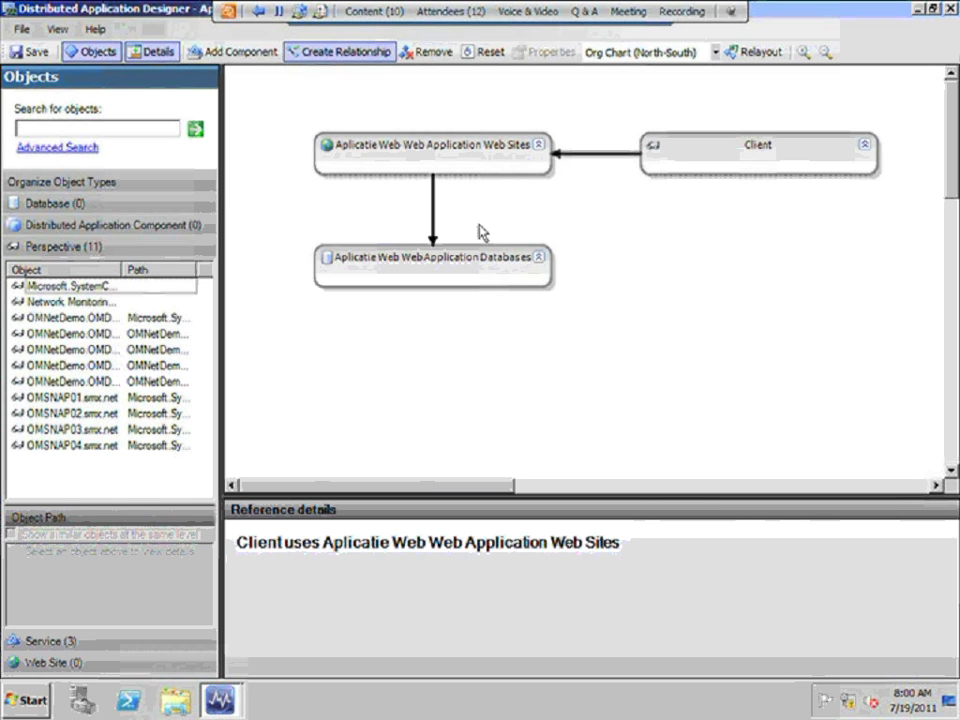
Open the Client component group's properties and include Client Monitoring Entities among its allowed object types
left_click_drag(866, 148, 558, 60)
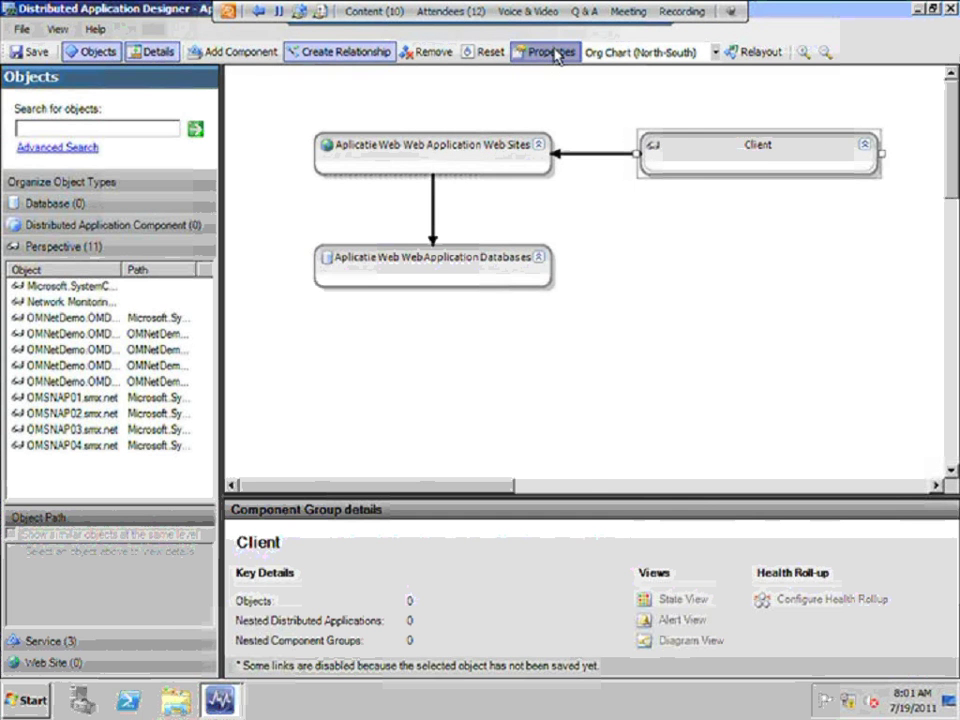
left_click(552, 52)
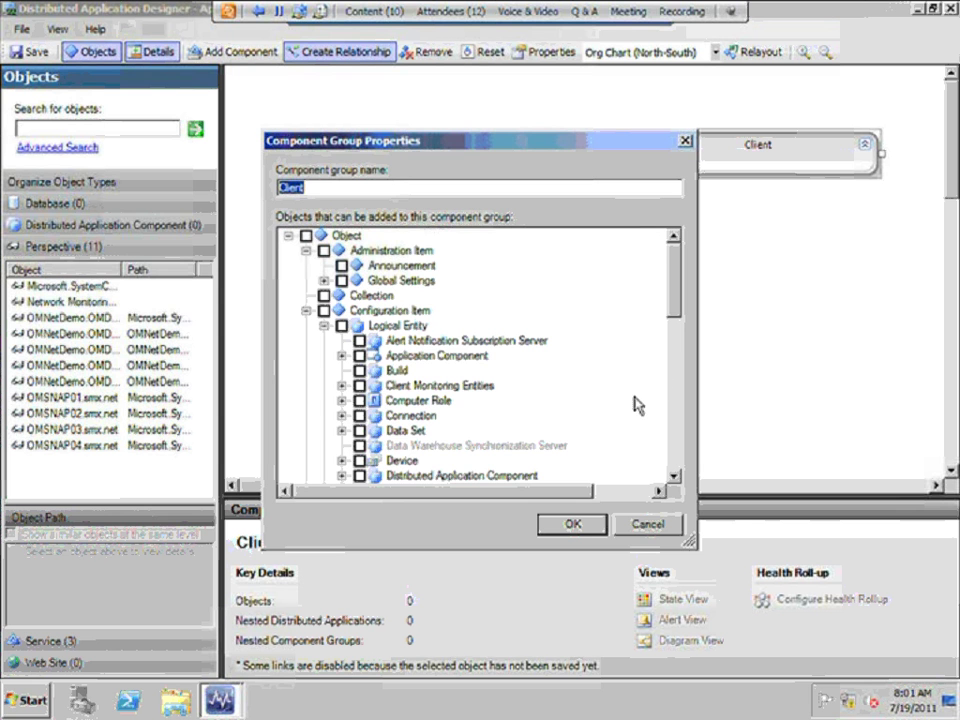
left_click_drag(672, 305, 672, 385)
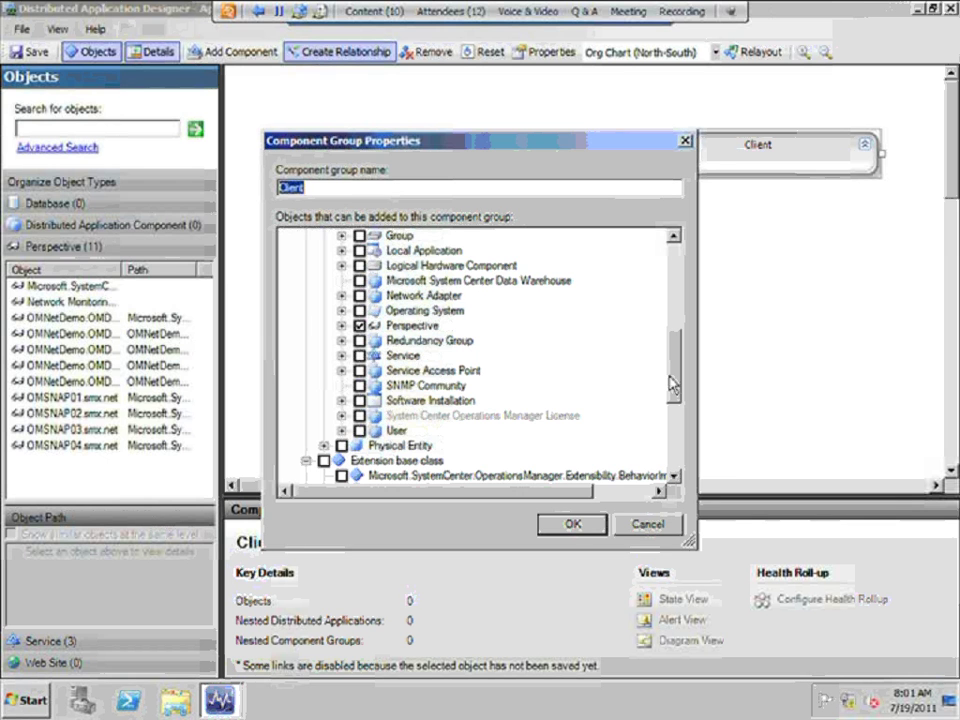
left_click_drag(671, 381, 664, 328)
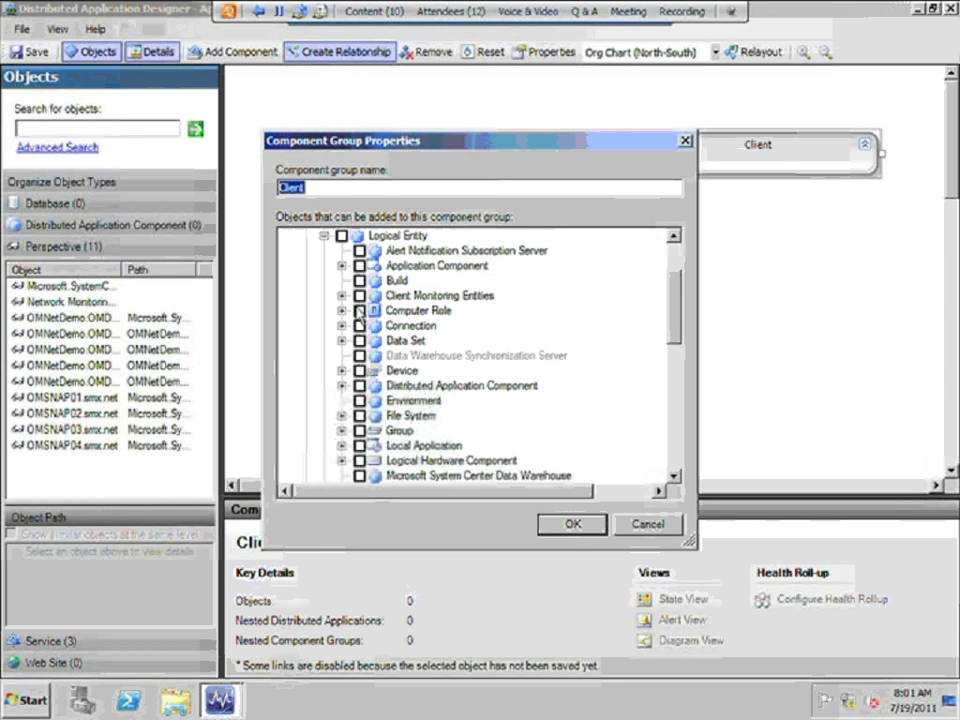
left_click(360, 295)
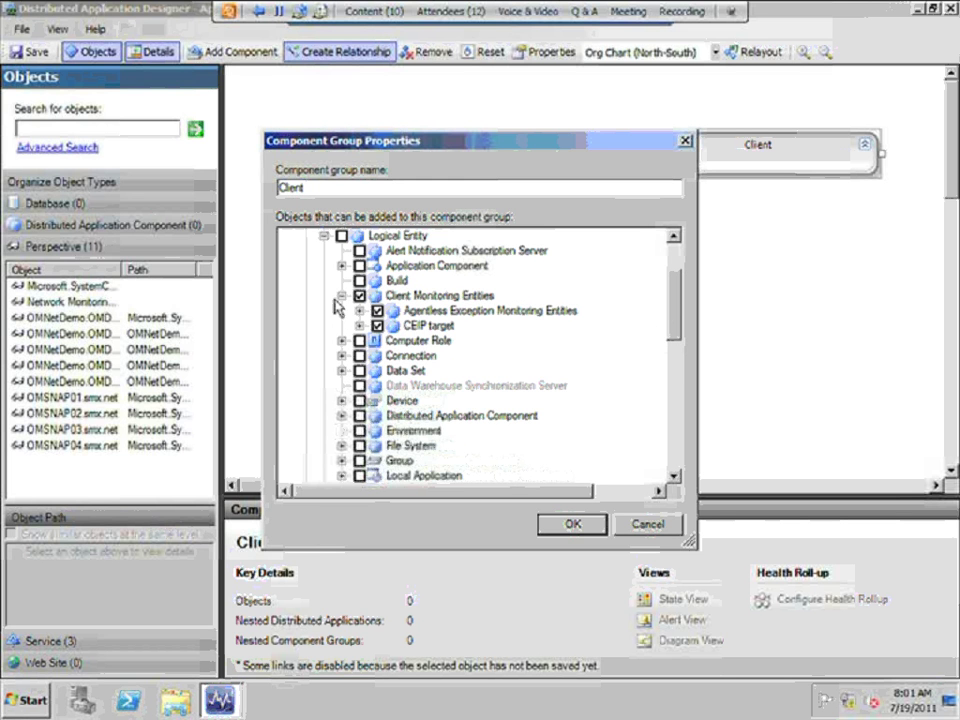
left_click(342, 298)
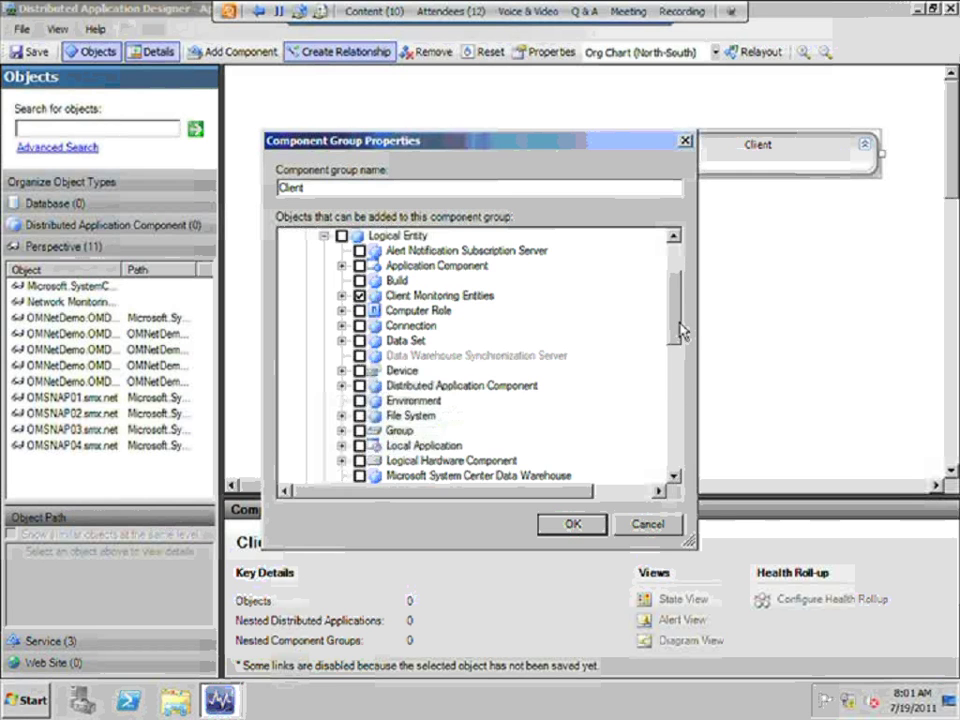
Include the Service type with all its subtypes among the object types allowed in the Client group
left_click_drag(677, 332, 679, 387)
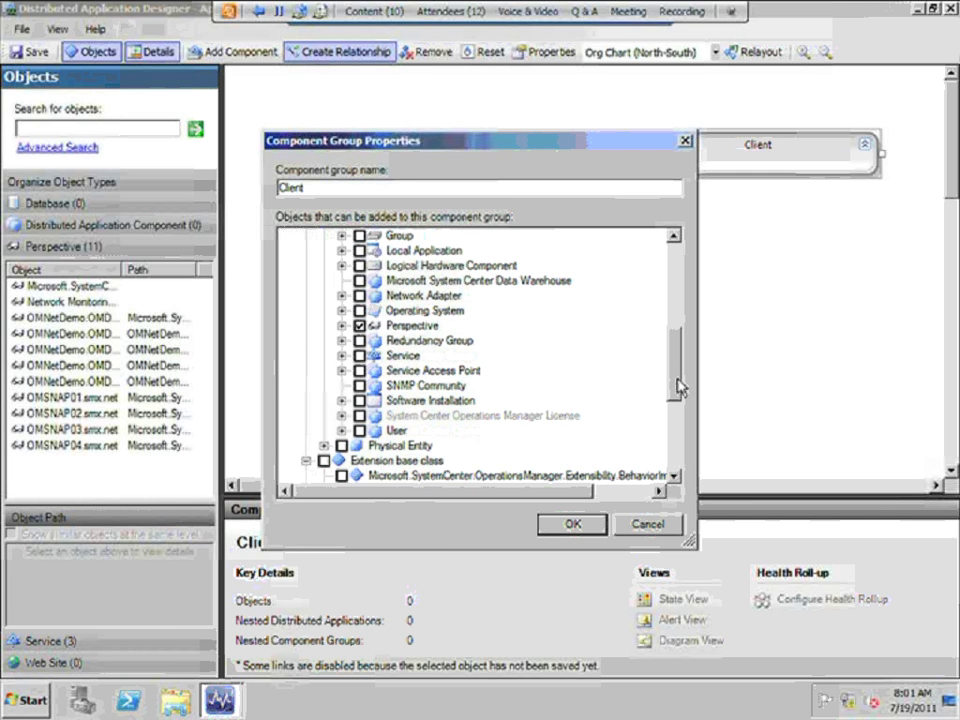
left_click(342, 311)
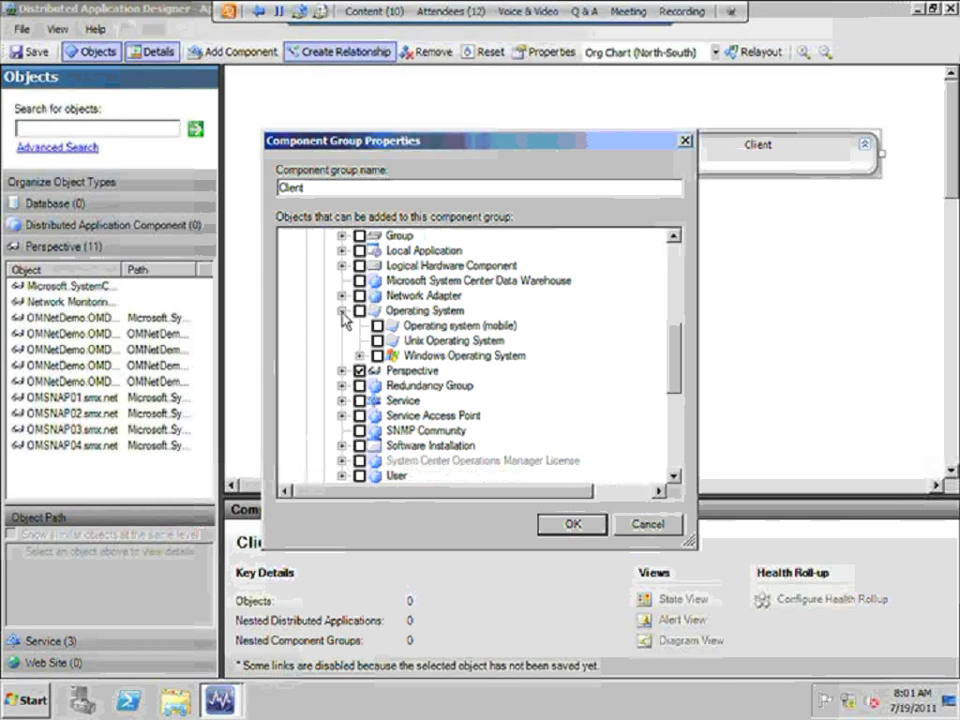
left_click(359, 356)
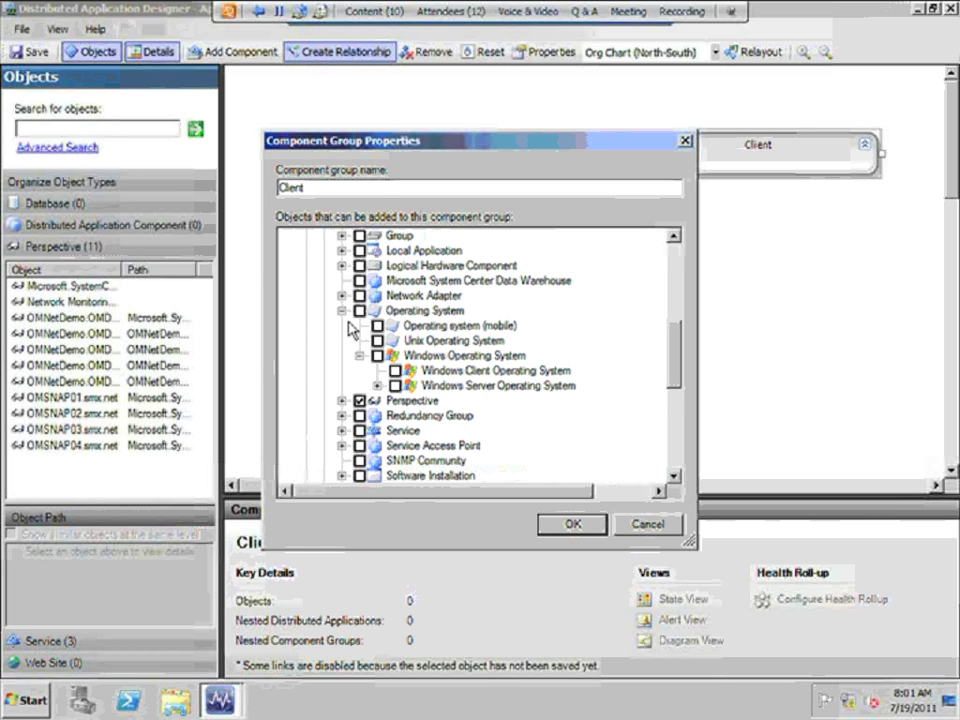
left_click(377, 386)
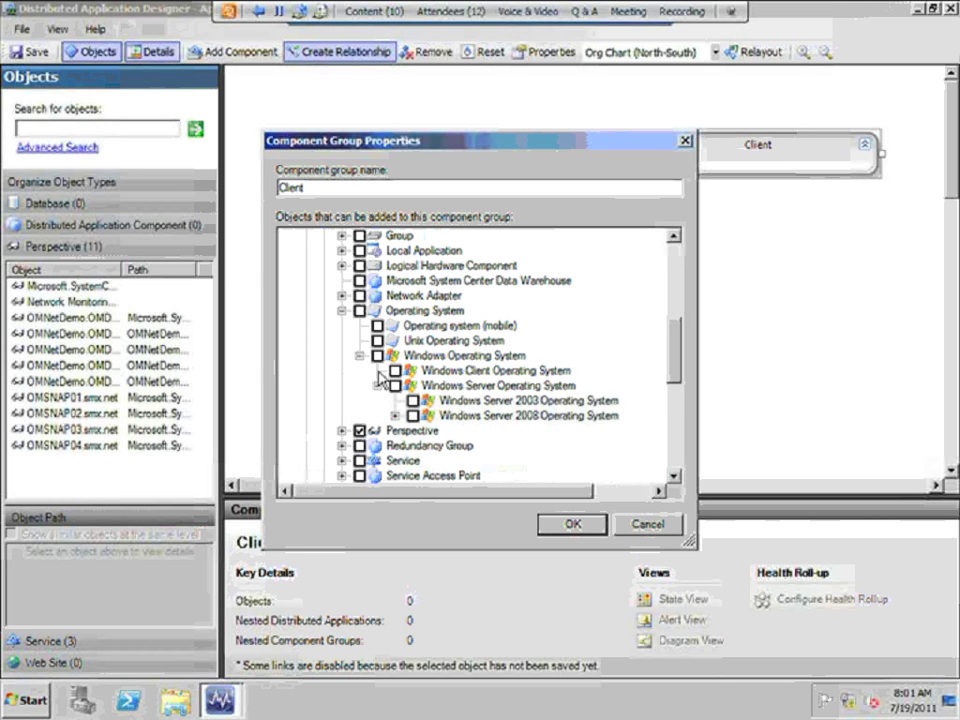
left_click(342, 311)
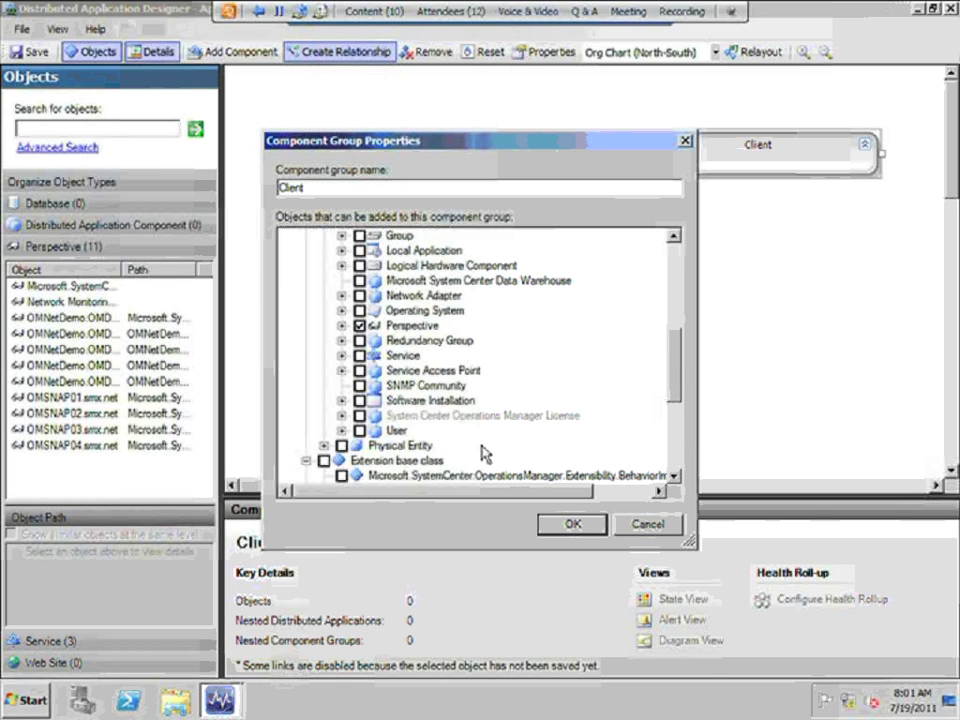
left_click(342, 356)
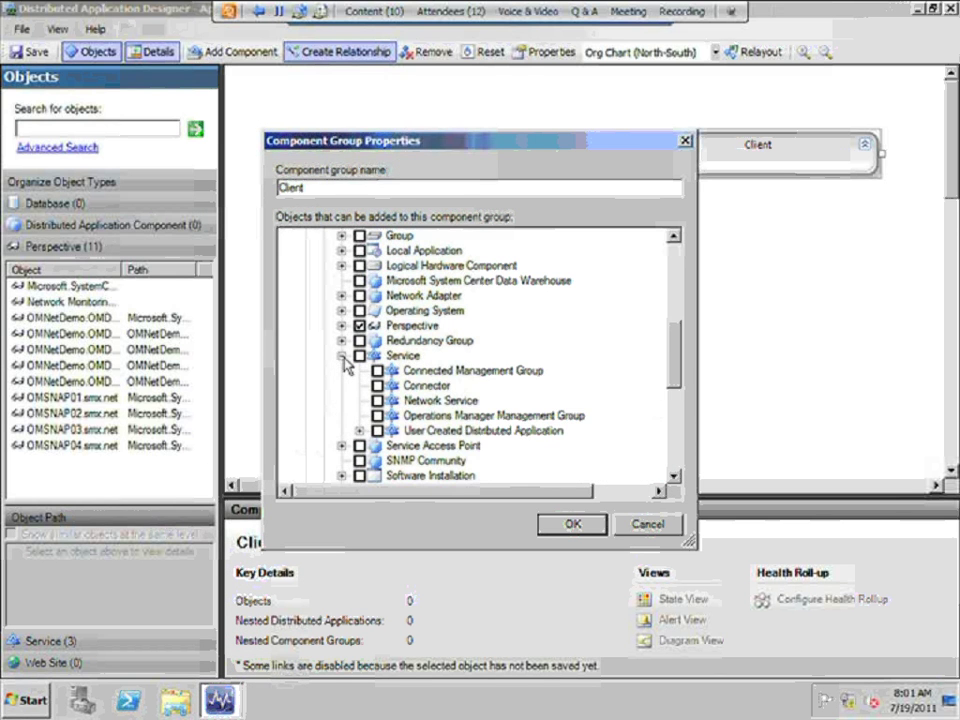
left_click(360, 356)
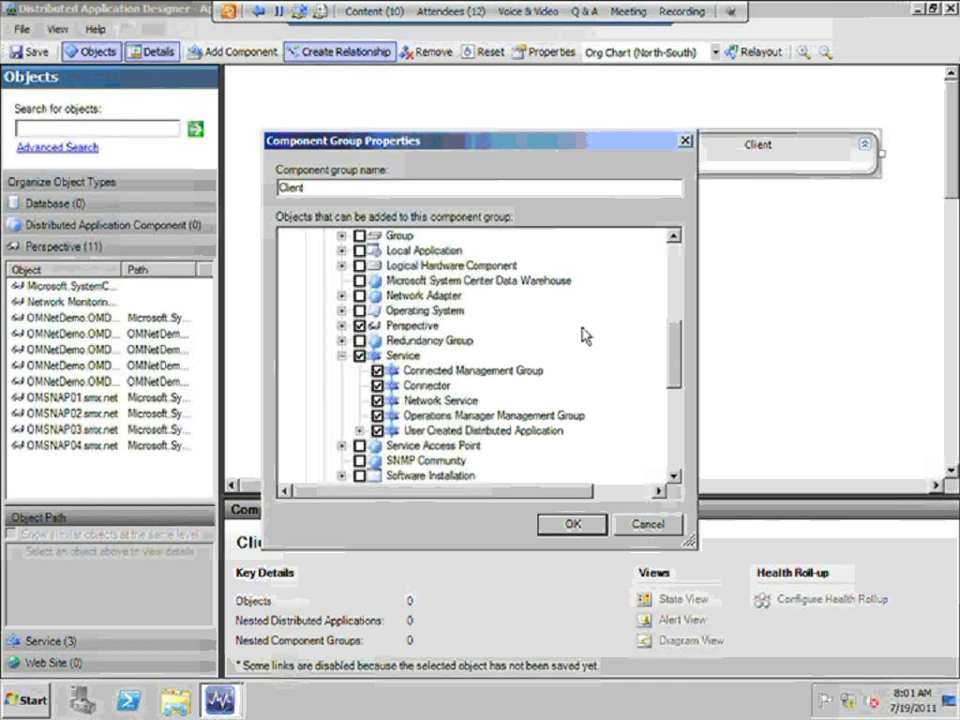
Include Network Adapter among the Client group's allowed object types and apply the property changes
left_click_drag(677, 368, 677, 335)
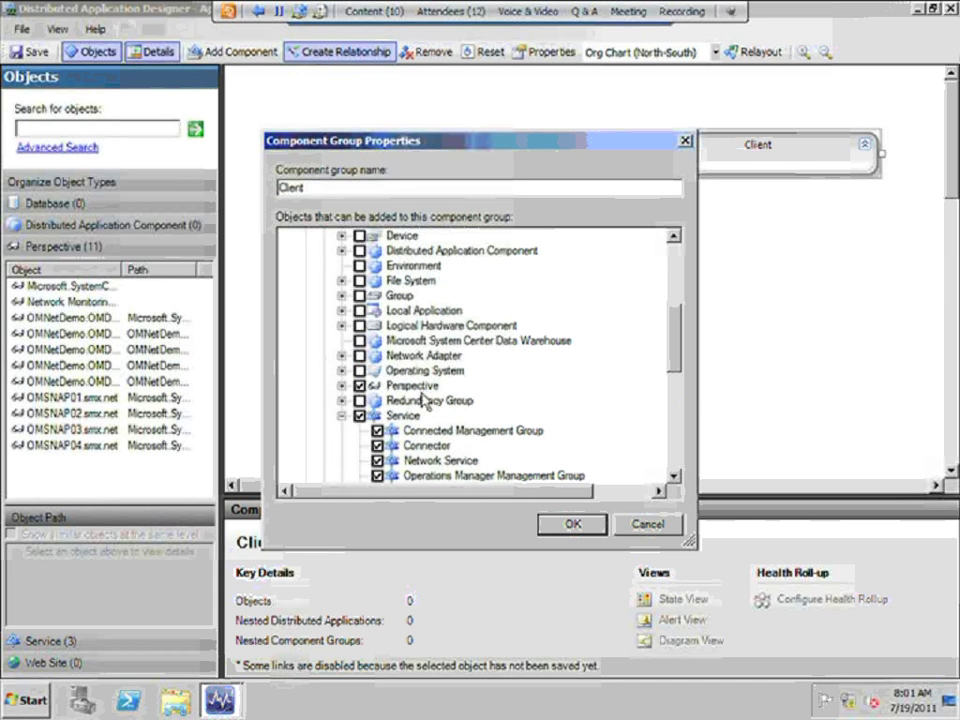
left_click(358, 357)
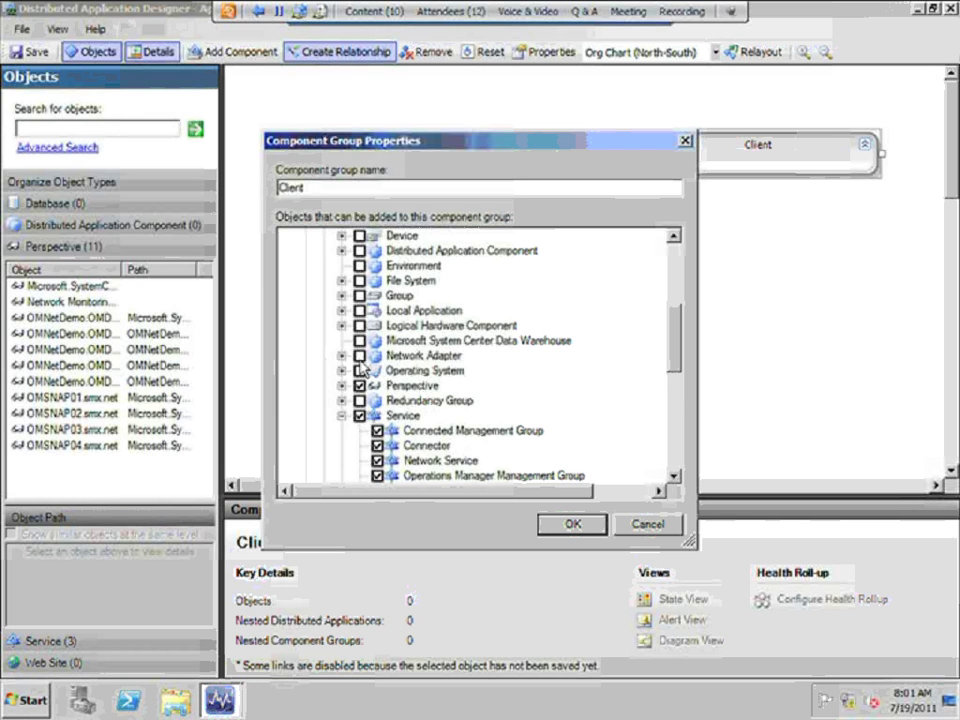
left_click_drag(677, 377, 672, 441)
scroll(666, 458, "down", 2)
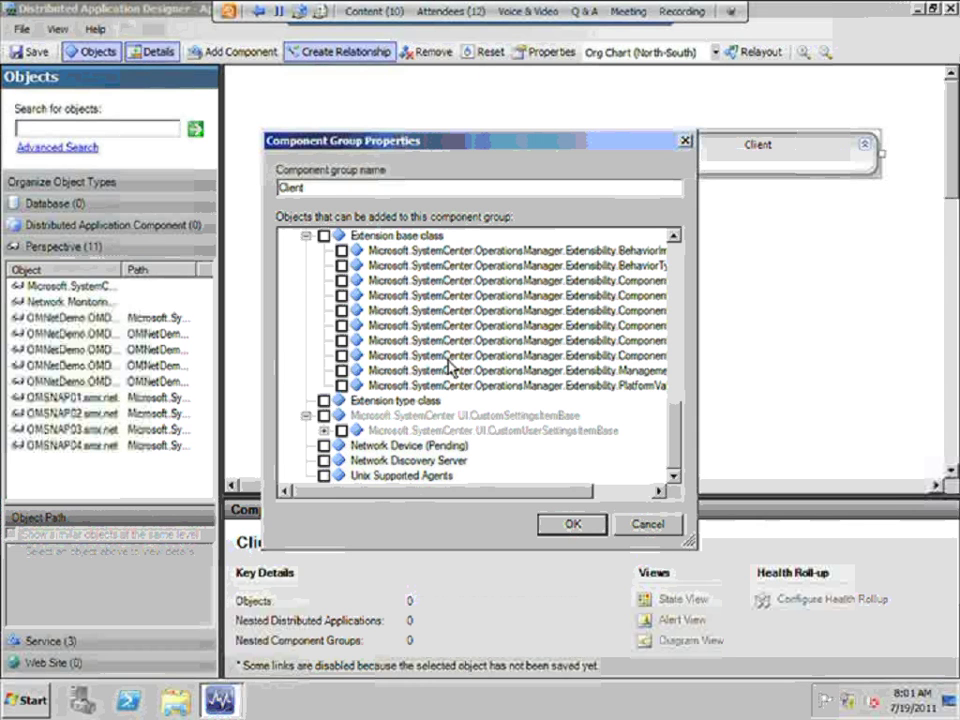
left_click(566, 526)
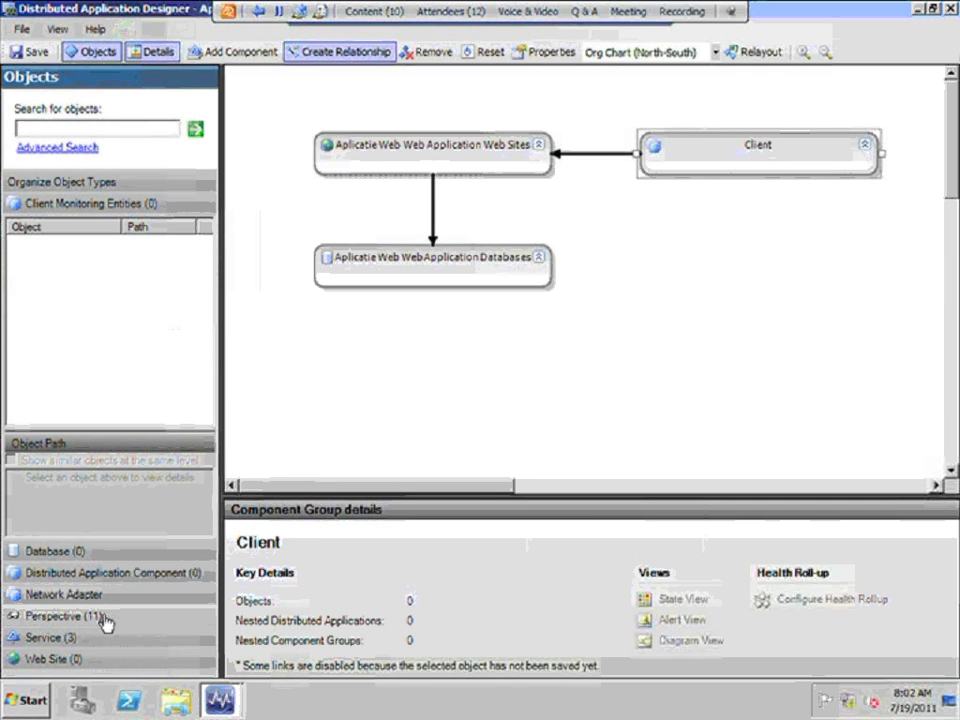
Add the Network Monitoring Pool Watcher perspective object to the Client component group
left_click(105, 623)
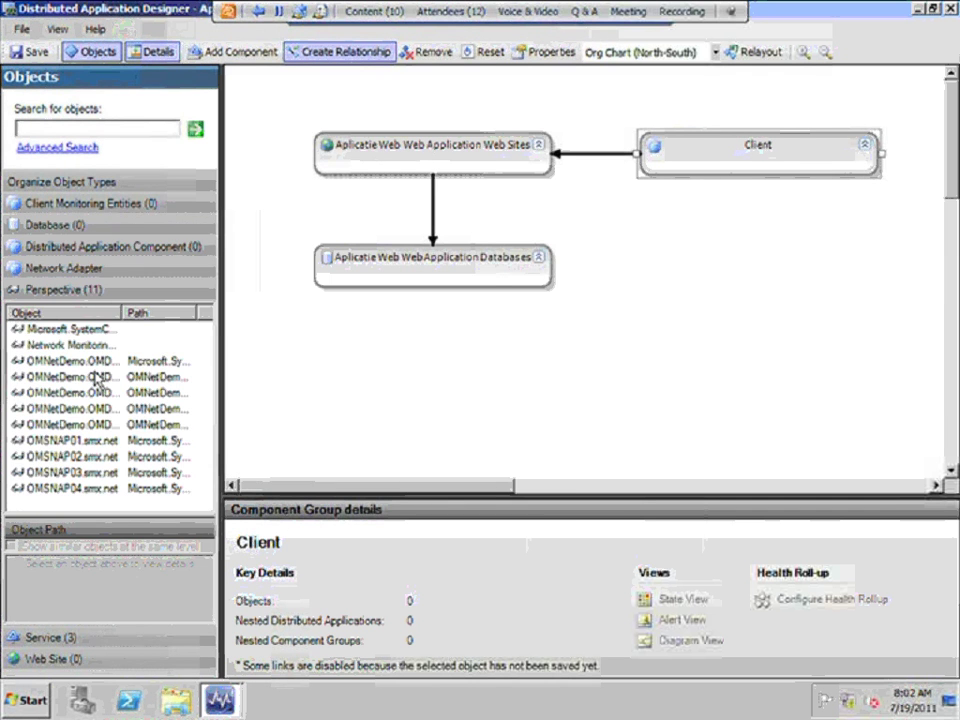
left_click_drag(121, 313, 146, 229)
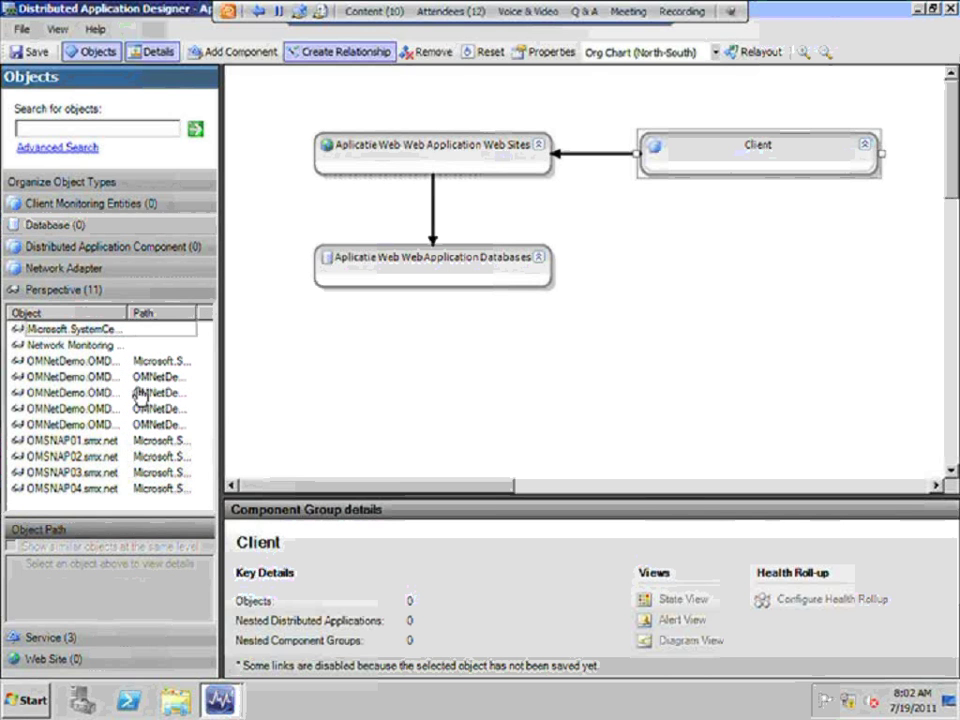
left_click(55, 348)
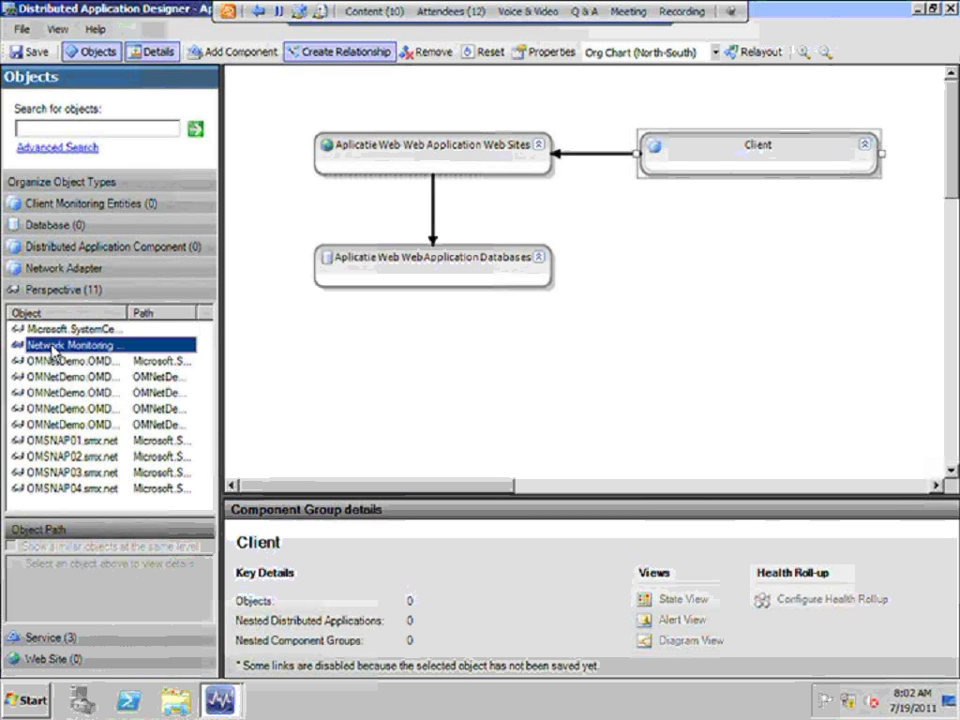
left_click_drag(55, 348, 688, 180)
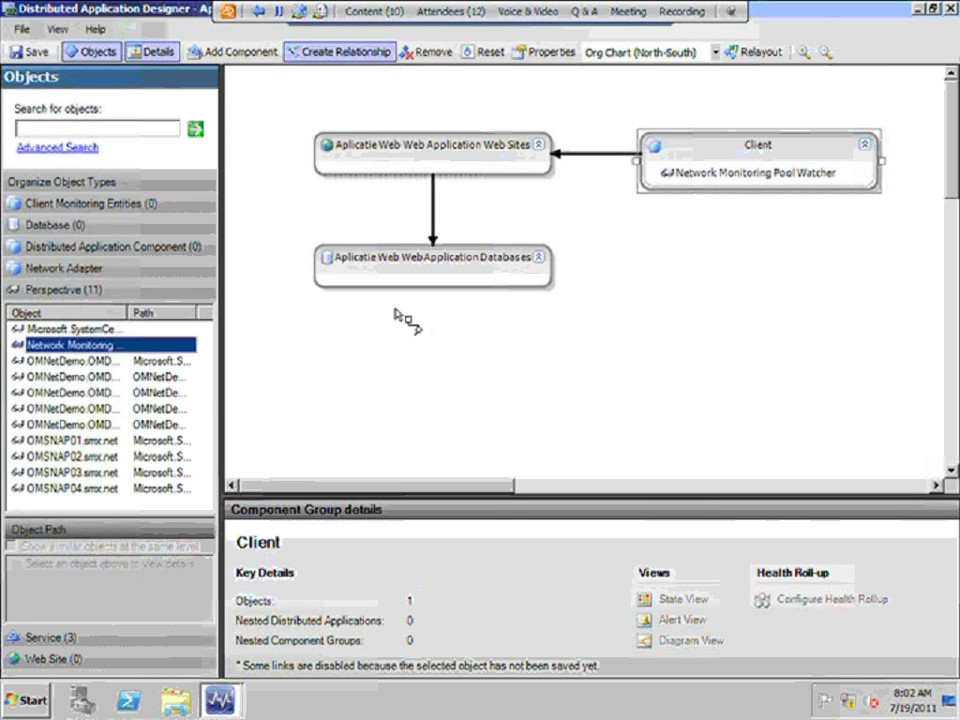
Inspect the object paths of the Network Monitoring and Microsoft.SystemCenter perspective objects, and view the available Web Site objects
left_click(125, 347)
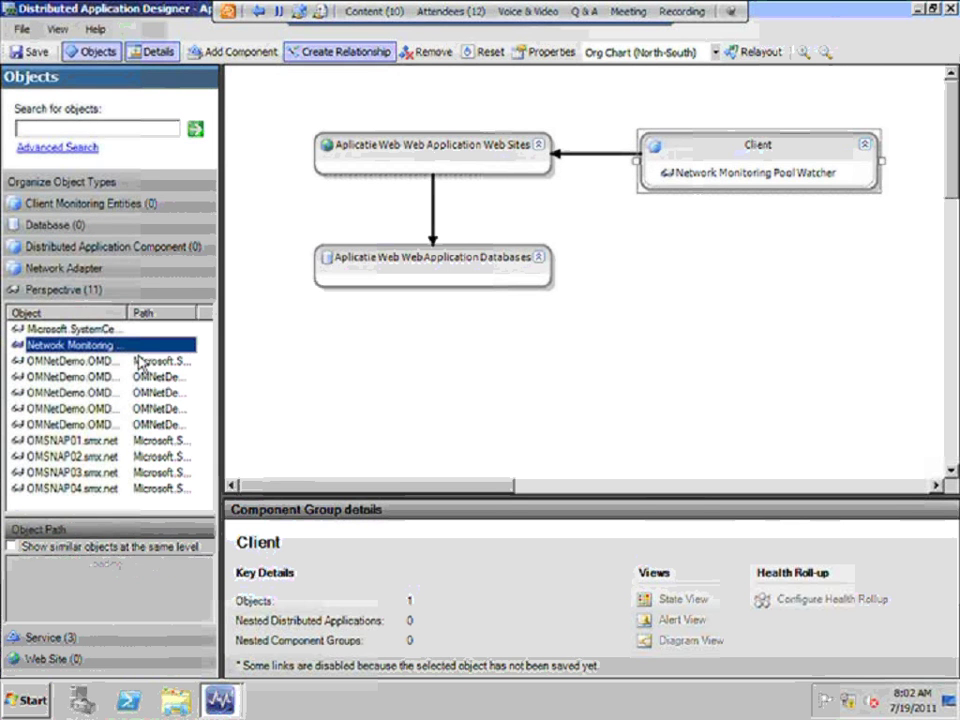
left_click(80, 329)
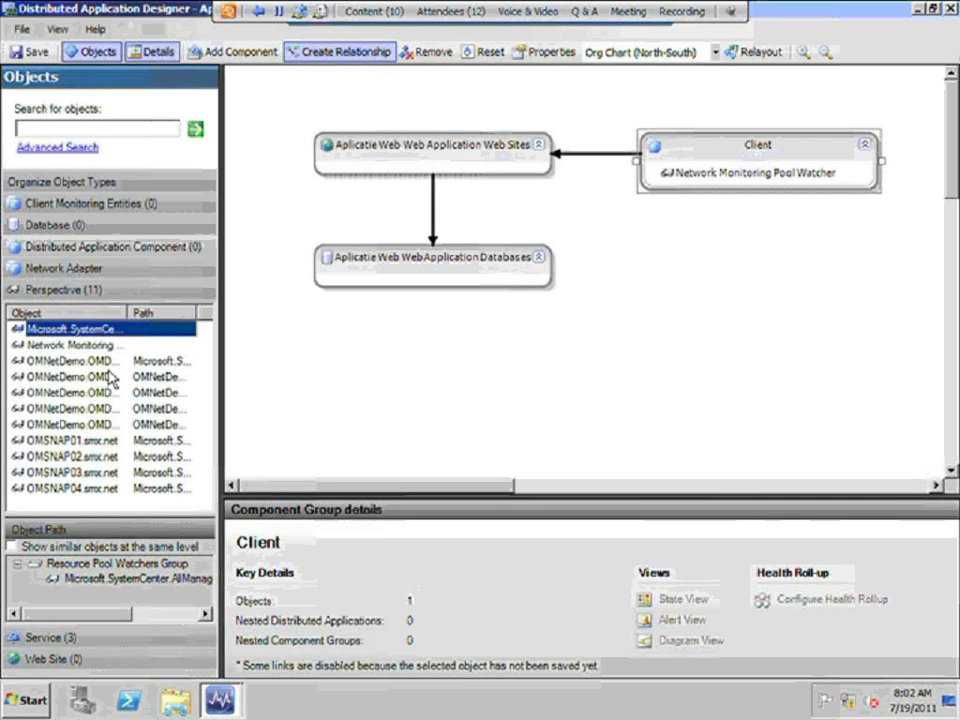
left_click(55, 659)
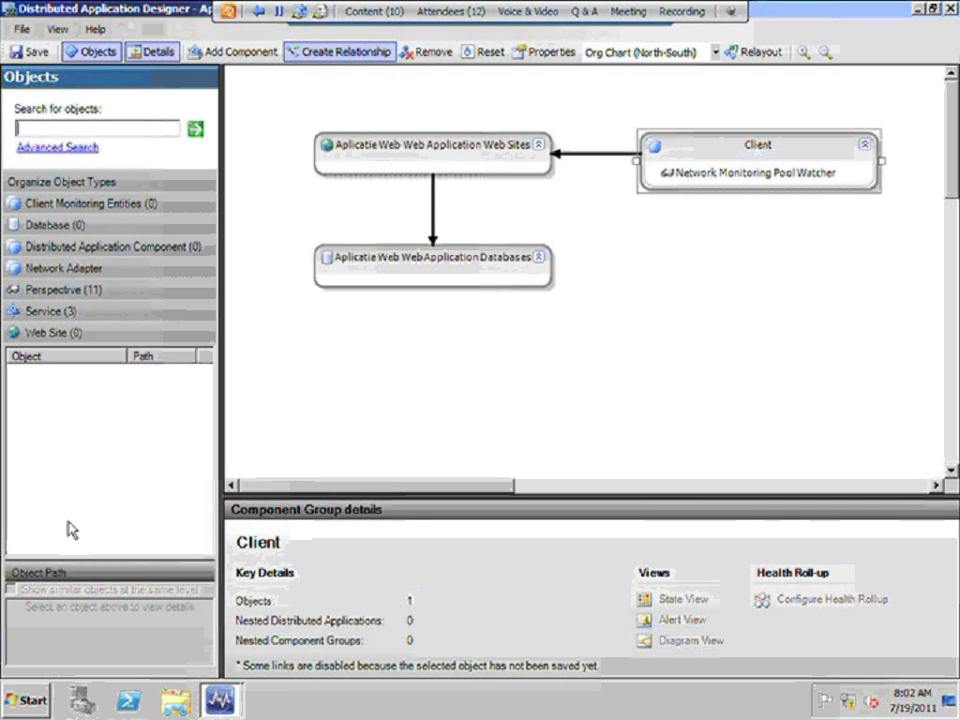
Save the Aplicatie Web distributed application and close its designer window
left_click(60, 229)
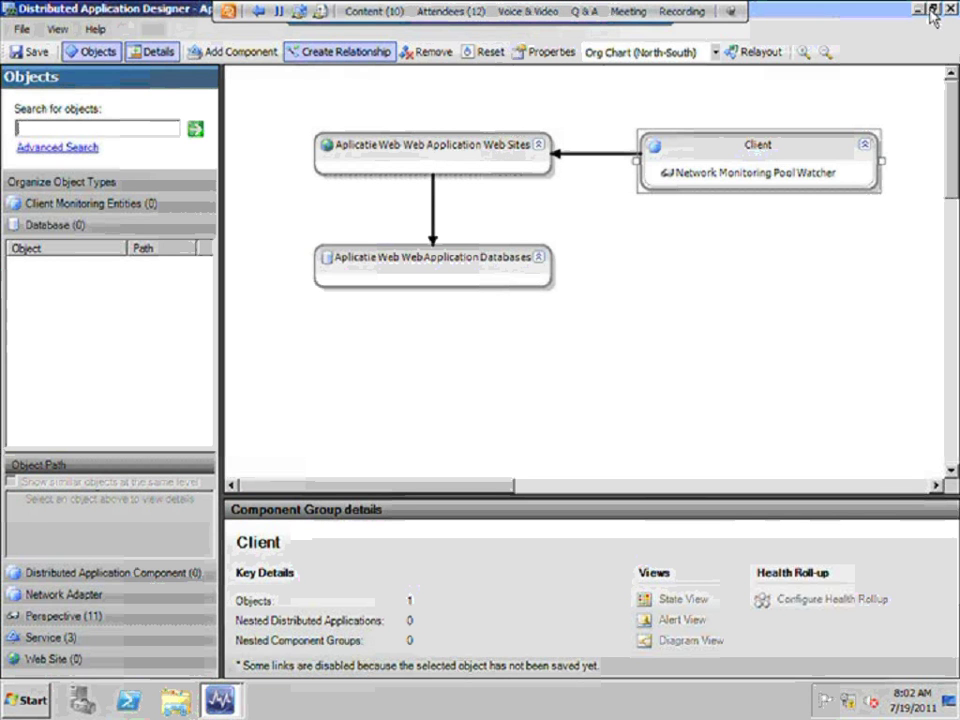
left_click(30, 51)
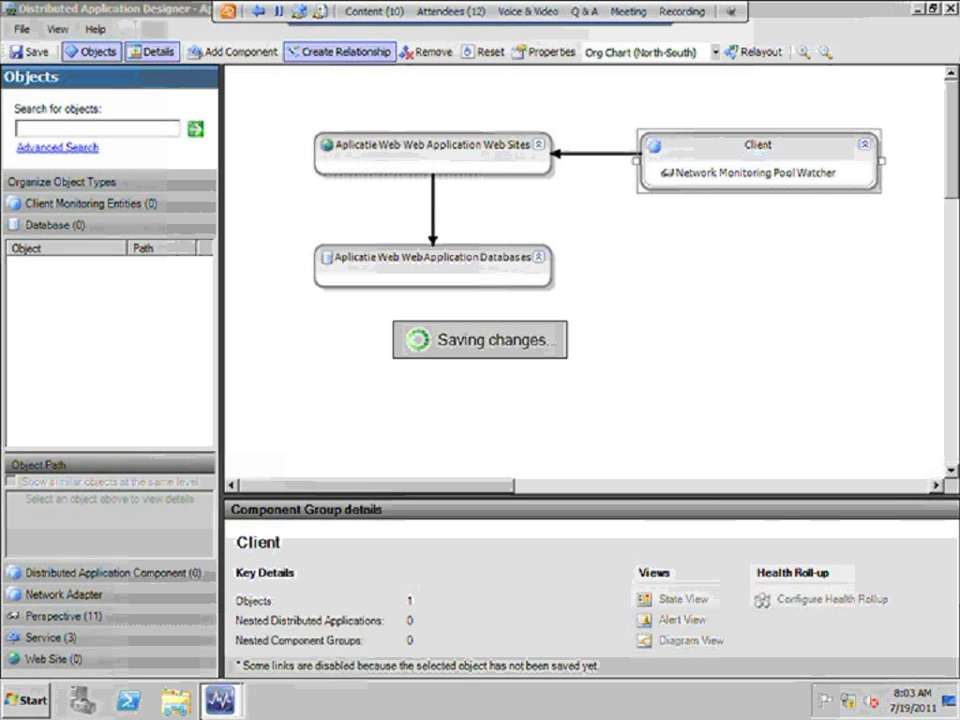
left_click(222, 702)
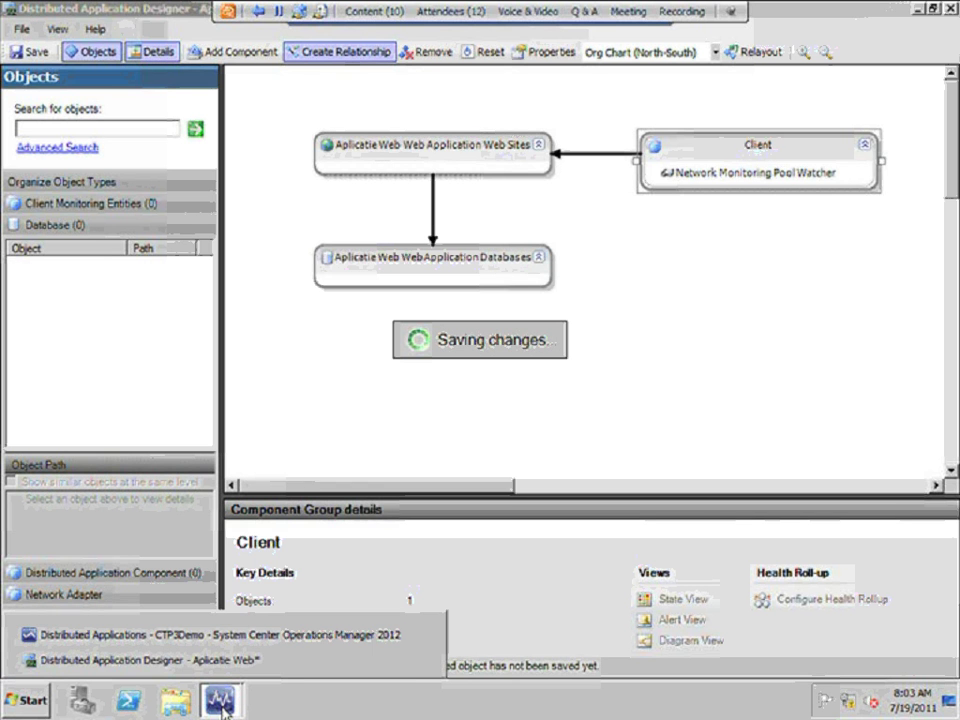
left_click(209, 657)
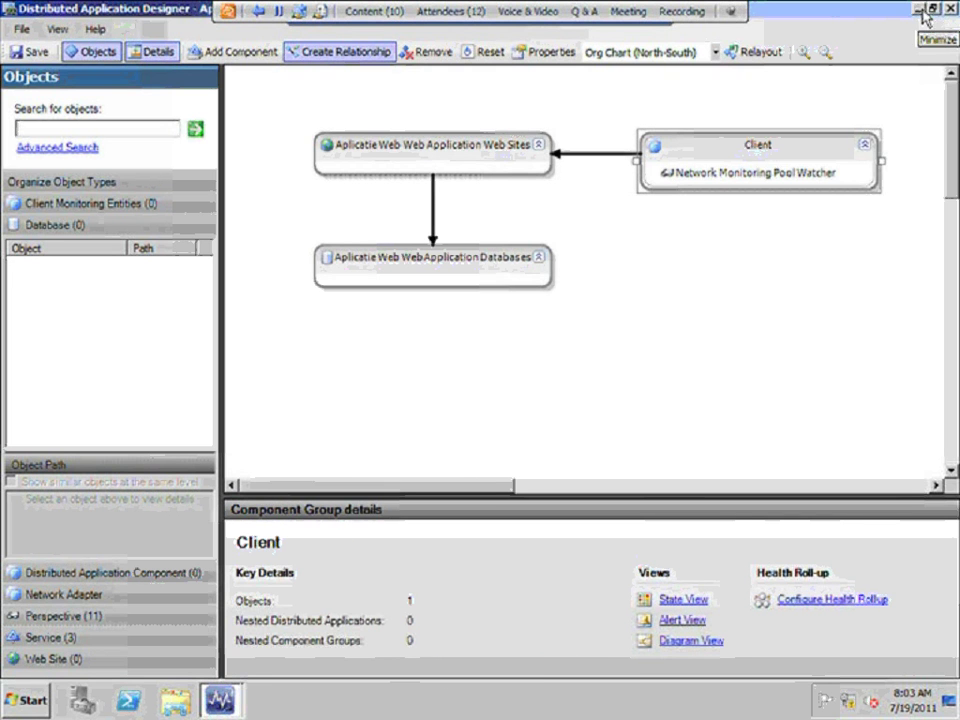
left_click(949, 8)
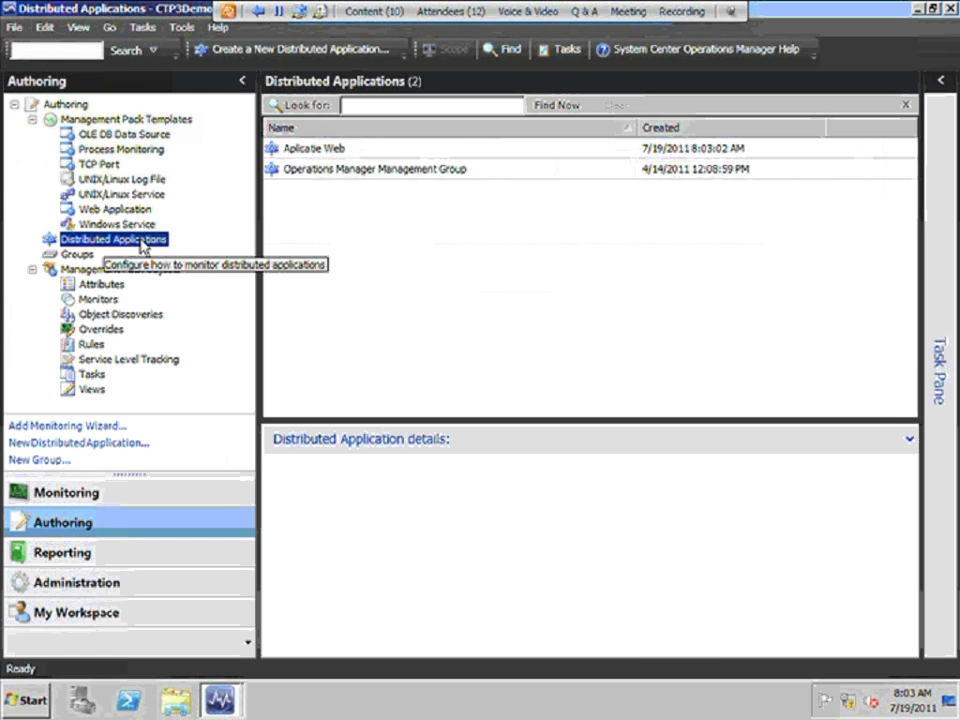
Create a distributed application named exchange from the Messaging template, saved to the Aplicatie Web management pack
right_click(141, 241)
left_click(181, 252)
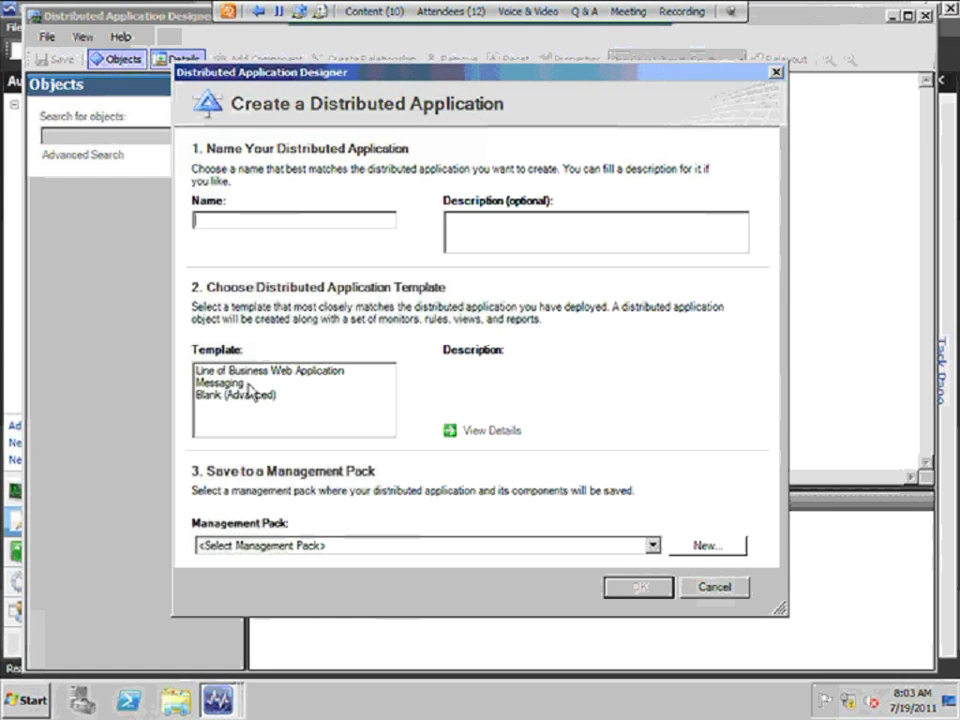
left_click(256, 383)
left_click(250, 219)
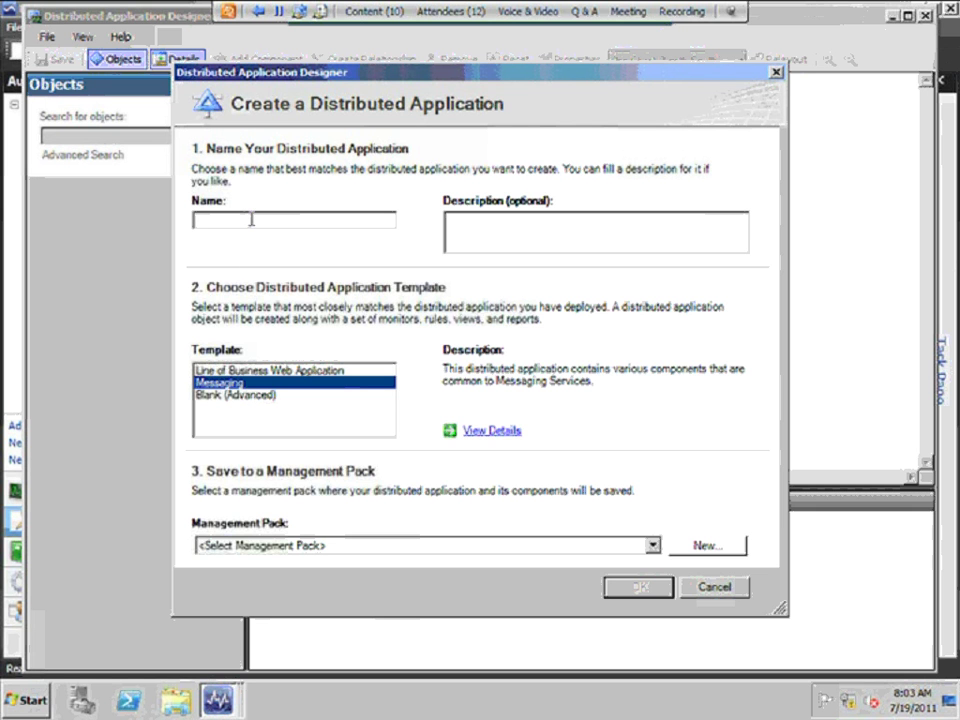
type("e")
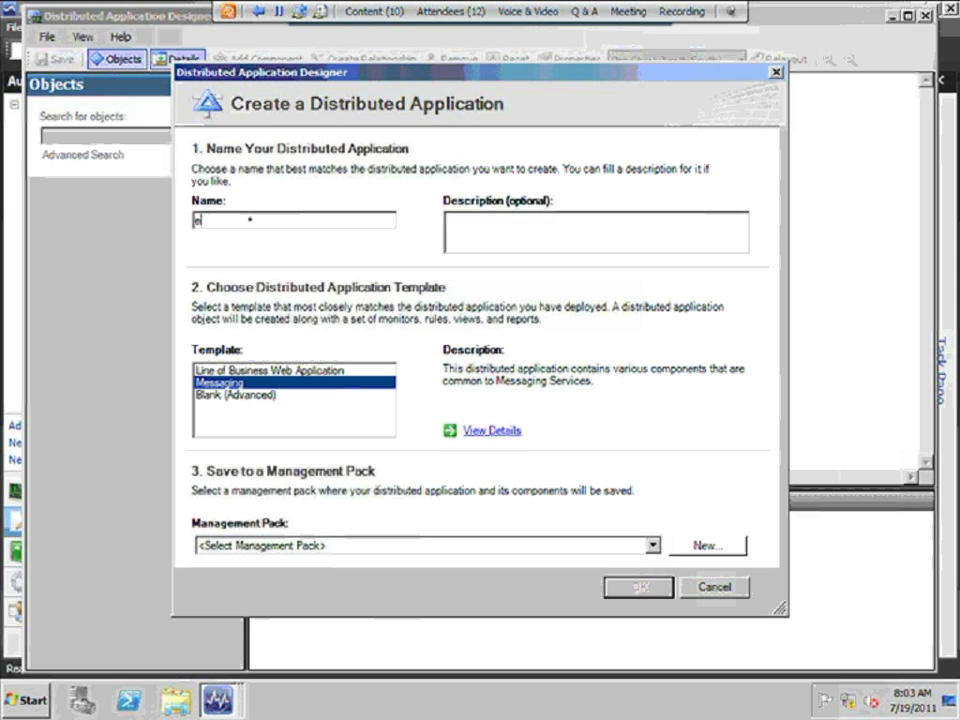
type("dxchange")
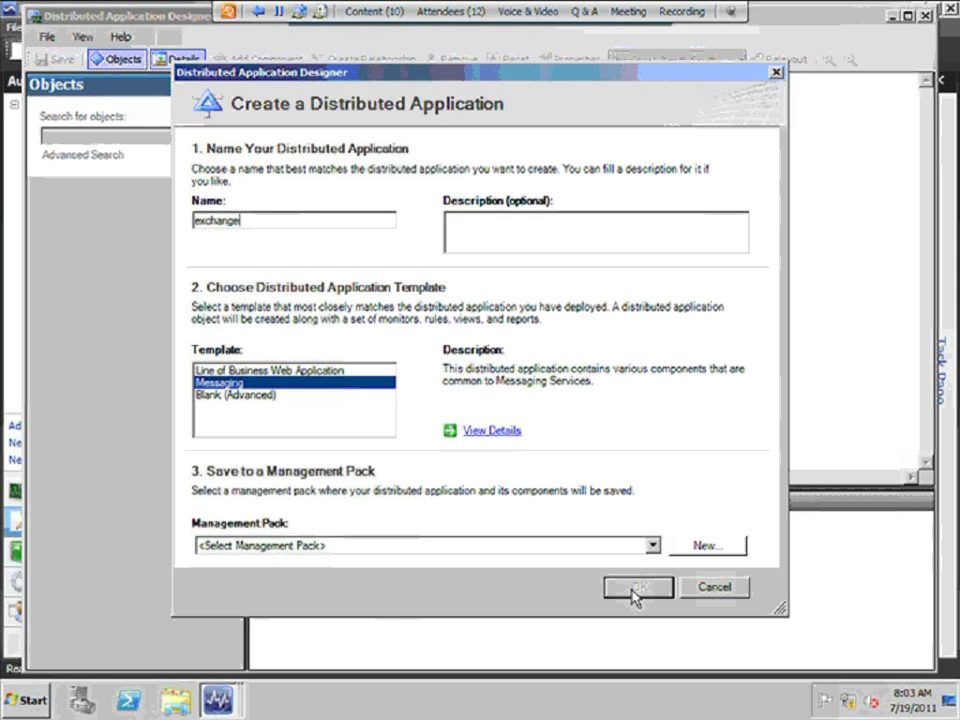
left_click(652, 546)
left_click(592, 575)
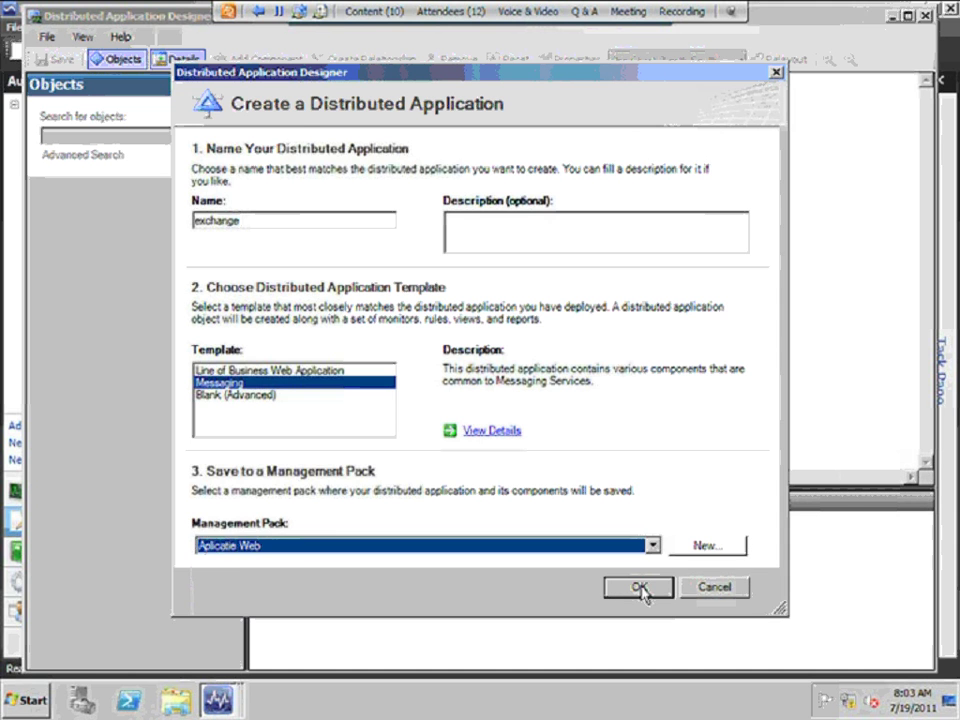
key("Return")
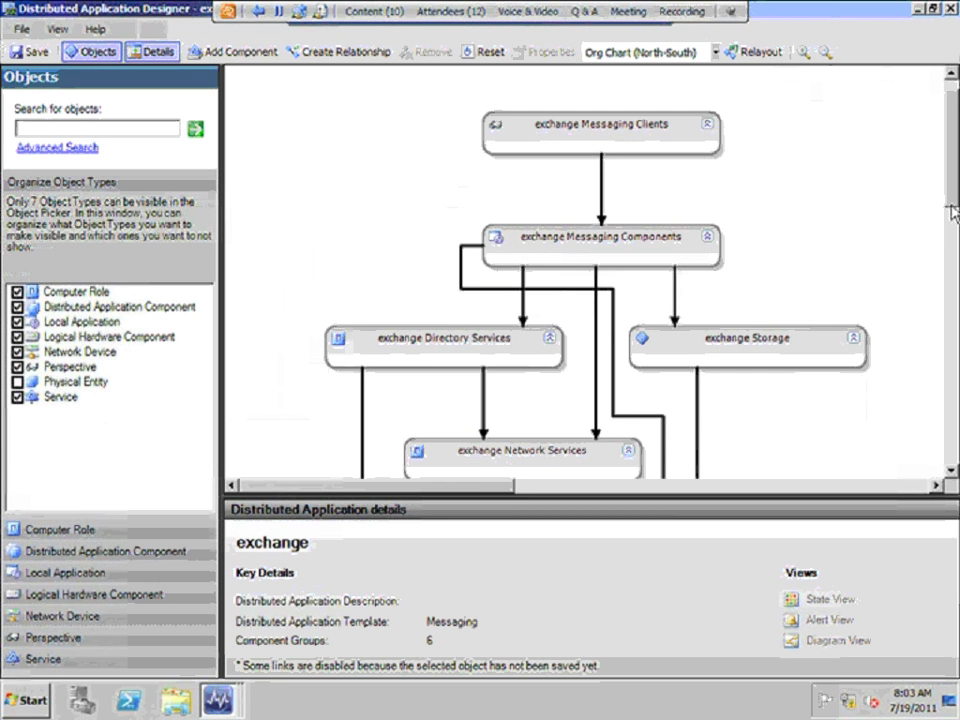
Add network devices 10.193.220.129 and 10.193.220.141 to the exchange Physical Network component group
left_click_drag(950, 228, 945, 261)
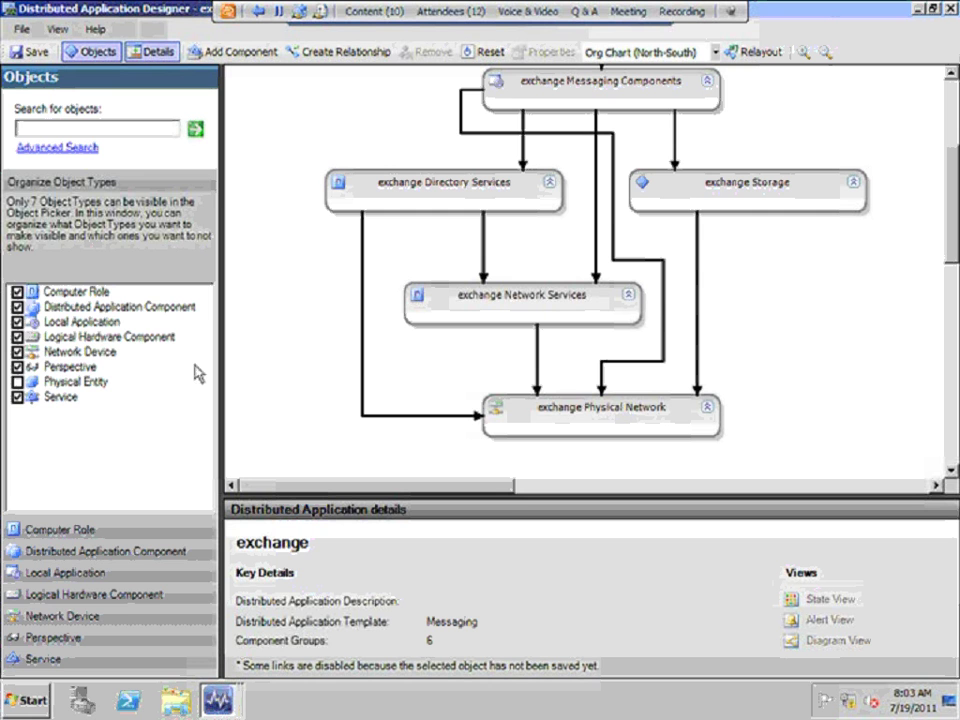
left_click(118, 618)
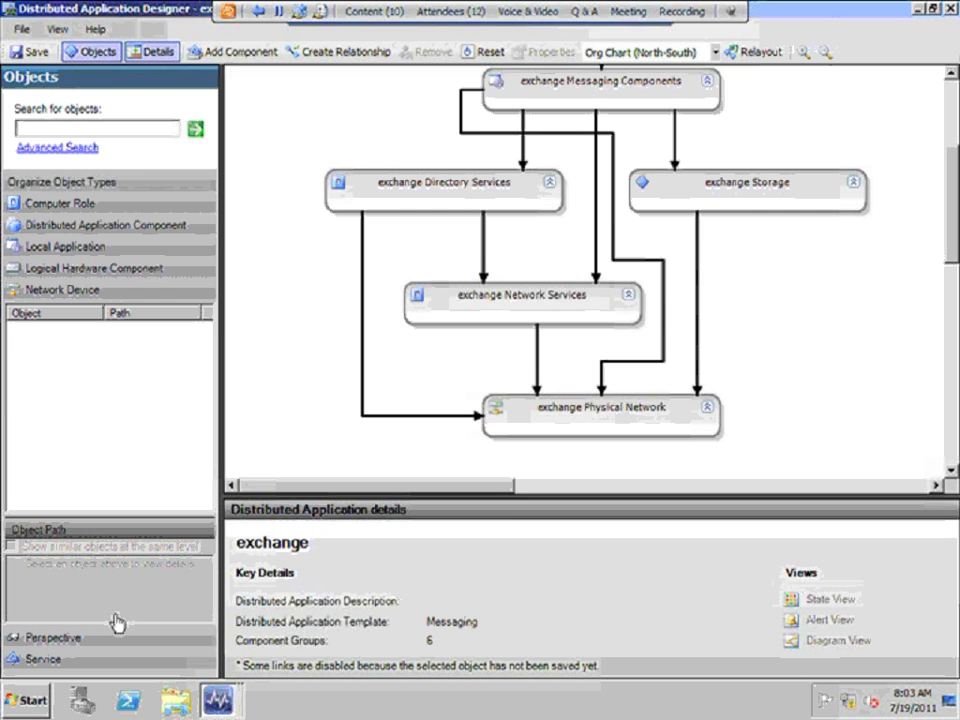
left_click_drag(84, 334, 606, 437)
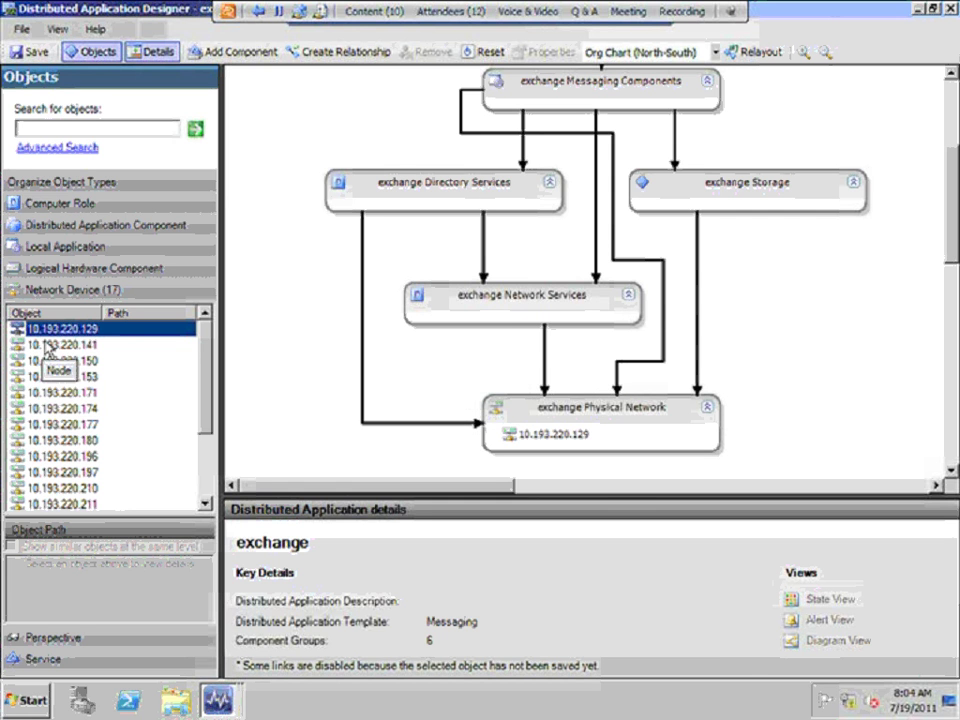
left_click_drag(56, 344, 619, 444)
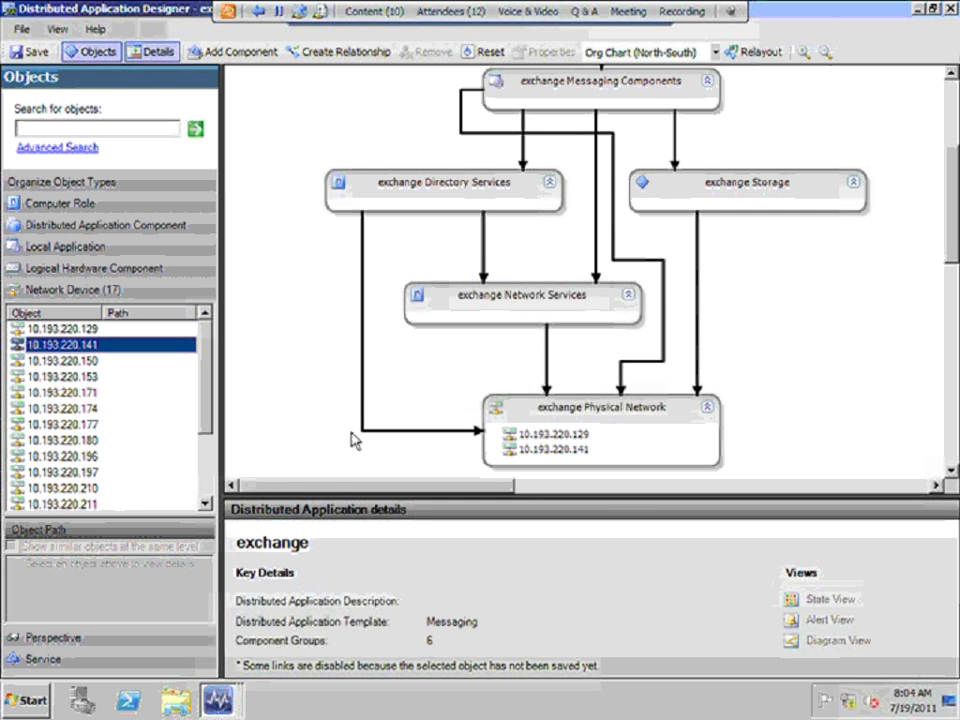
Review the available Service objects, inspect the object path of Aplicatie Web, and look over the exchange component groups
left_click(141, 662)
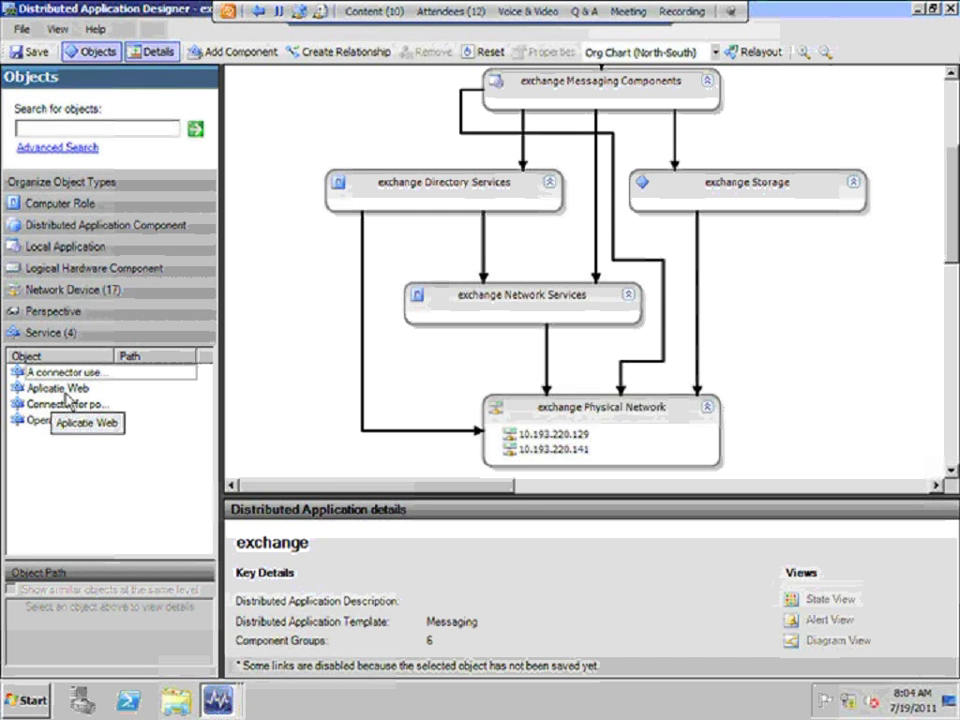
left_click_drag(953, 166, 955, 125)
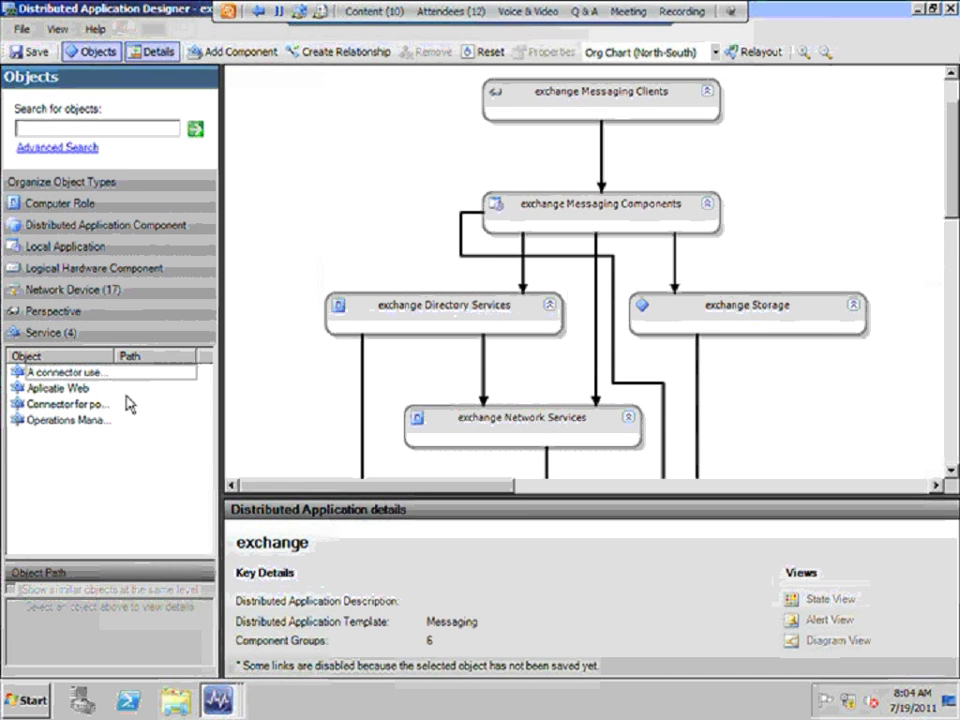
left_click_drag(79, 389, 122, 446)
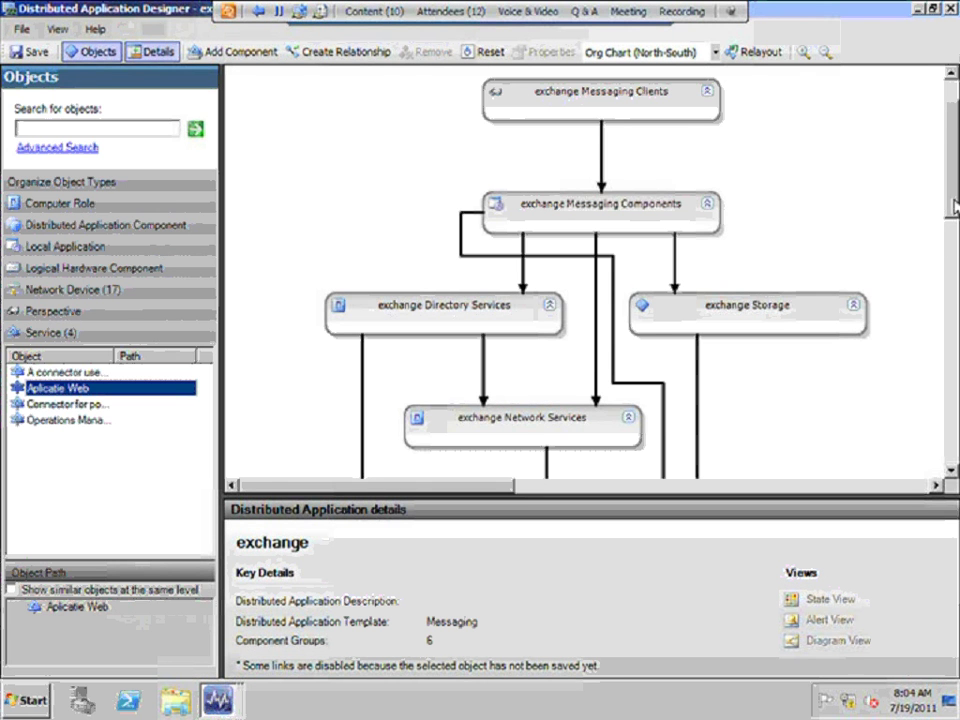
left_click(950, 310)
left_click_drag(950, 316, 953, 235)
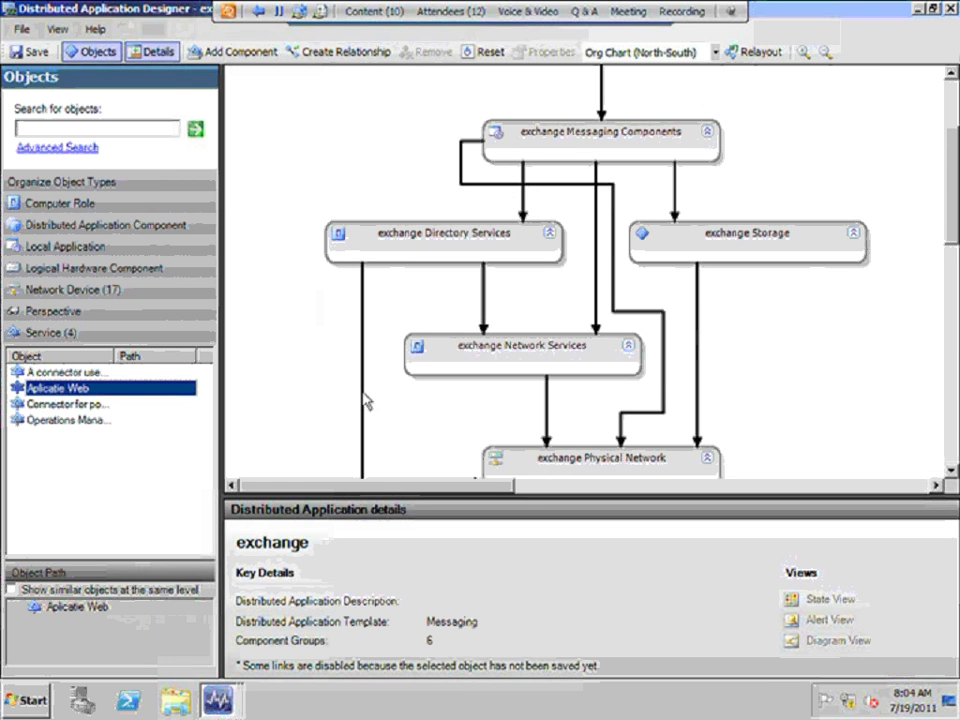
Add the Network Monitoring Pool Watcher perspective object to the exchange Messaging Clients component group
left_click(77, 313)
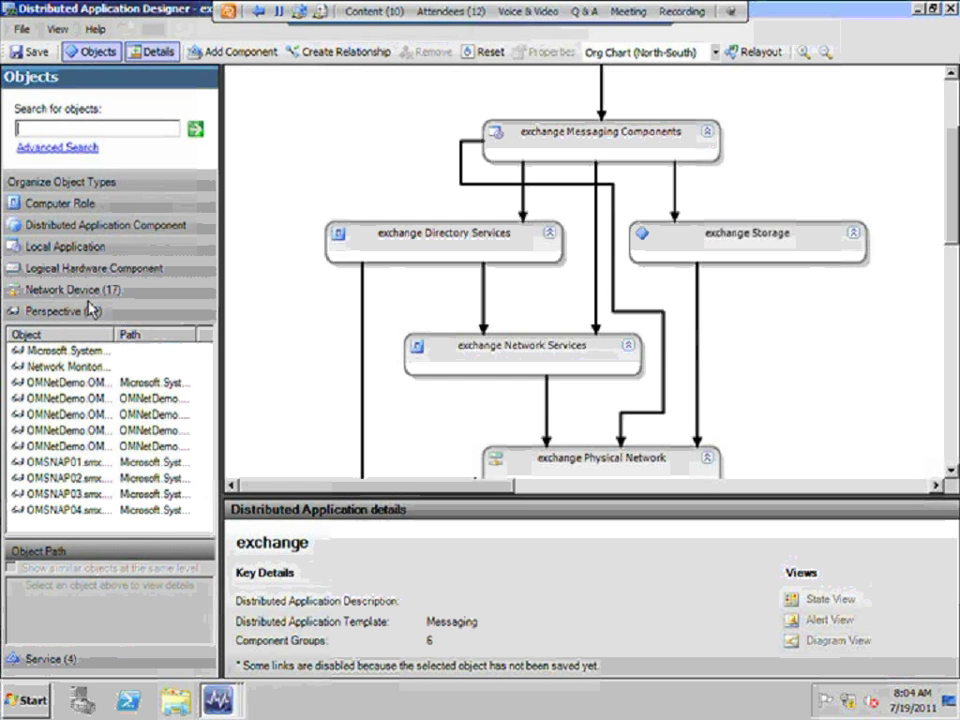
scroll(955, 88, "up", 3)
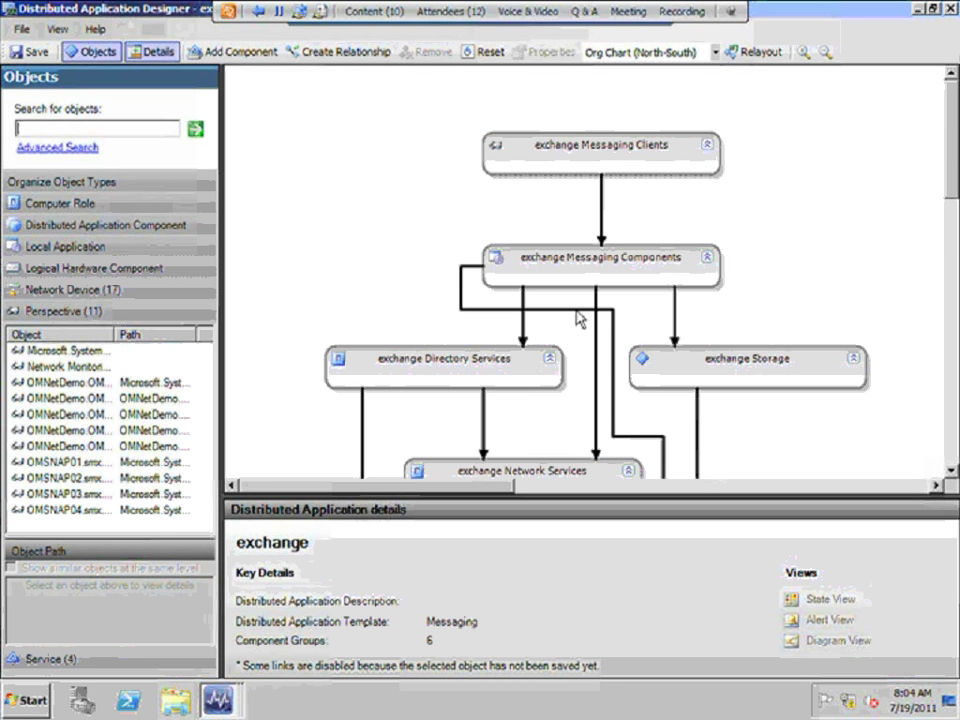
left_click_drag(100, 424, 634, 165)
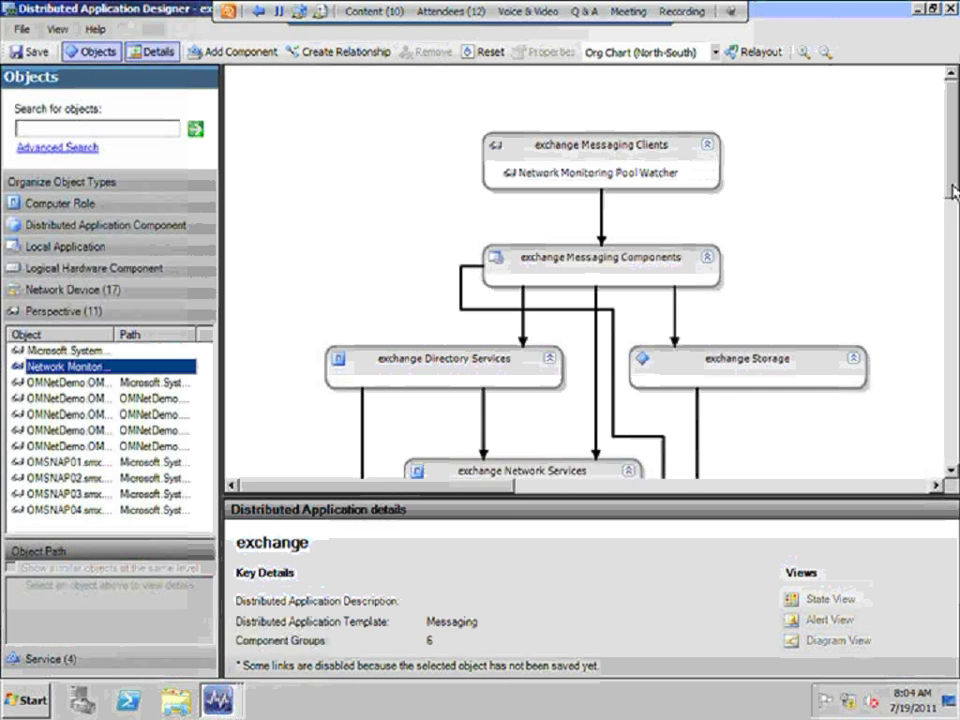
Examine the component group details of exchange Physical Network and exchange Network Services
scroll(955, 230, "down", 3)
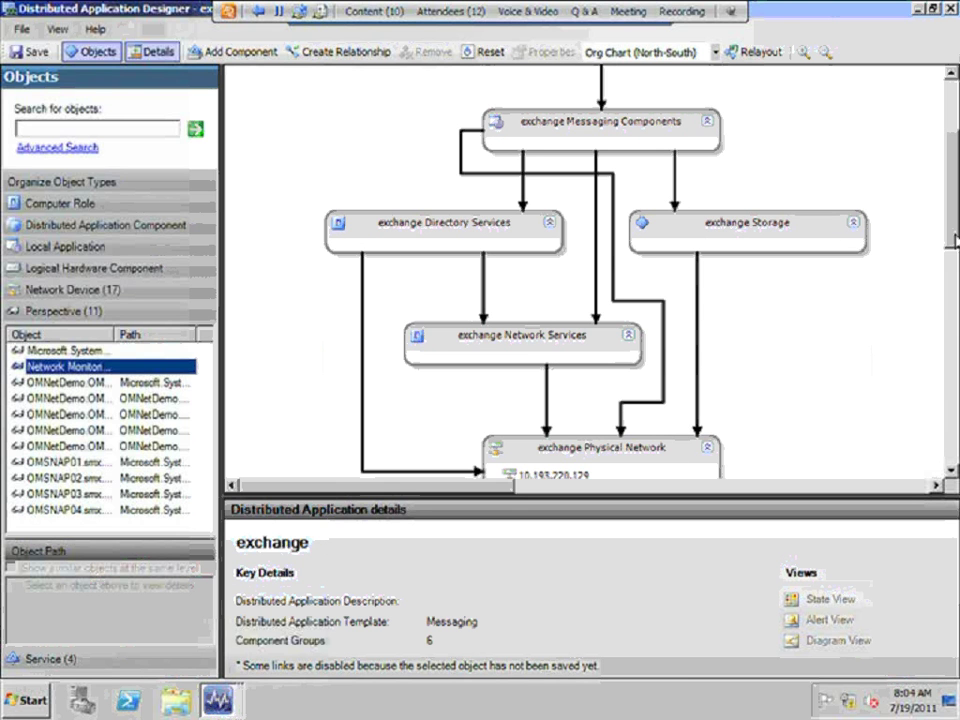
left_click(594, 457)
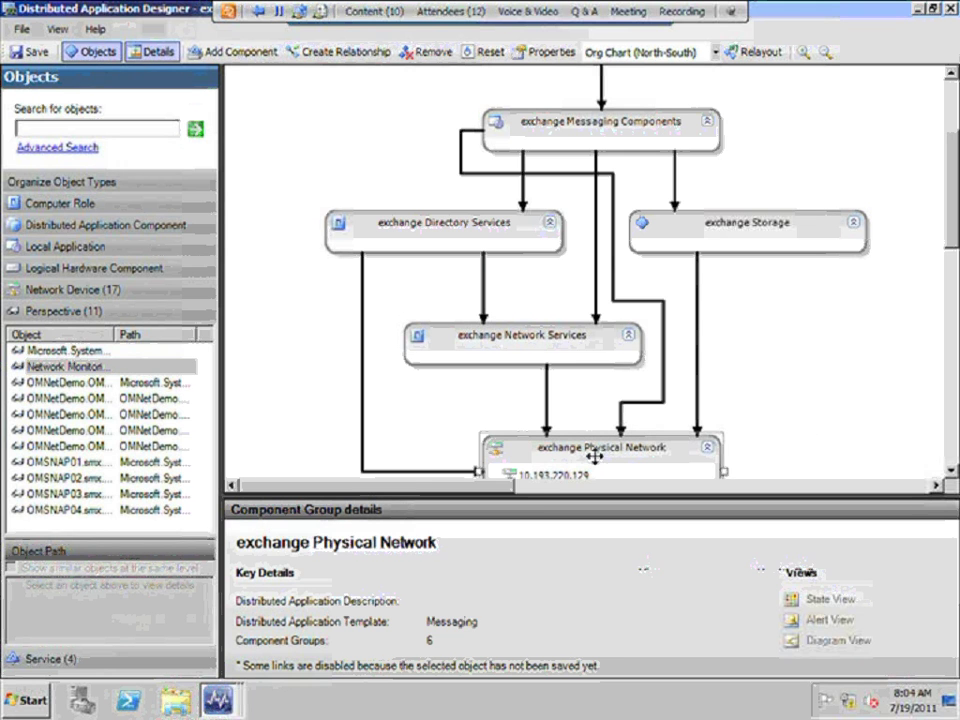
left_click(544, 345)
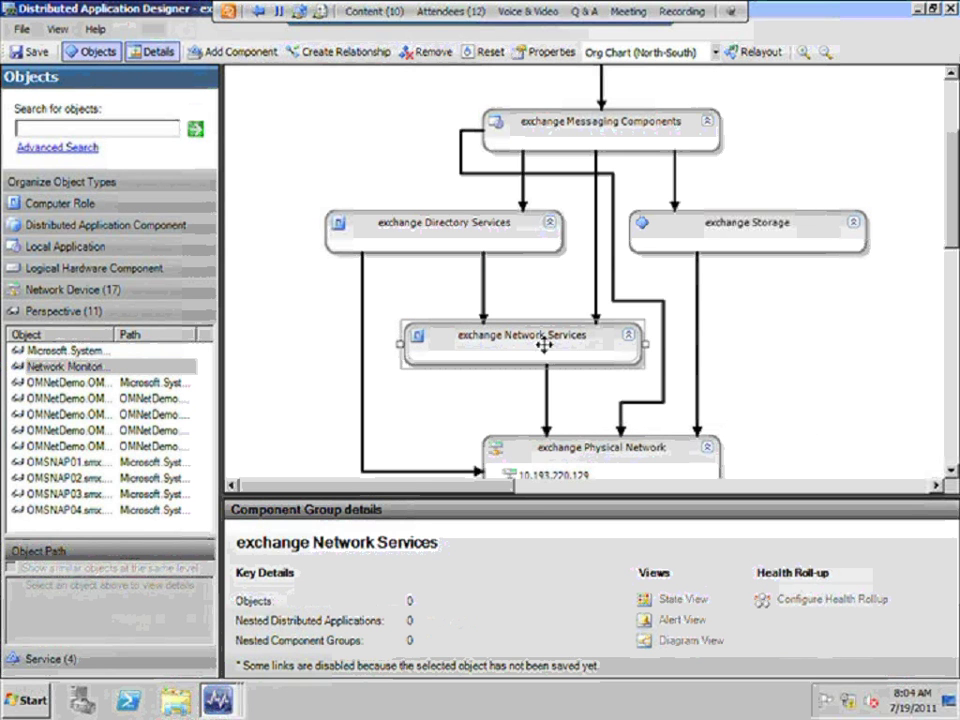